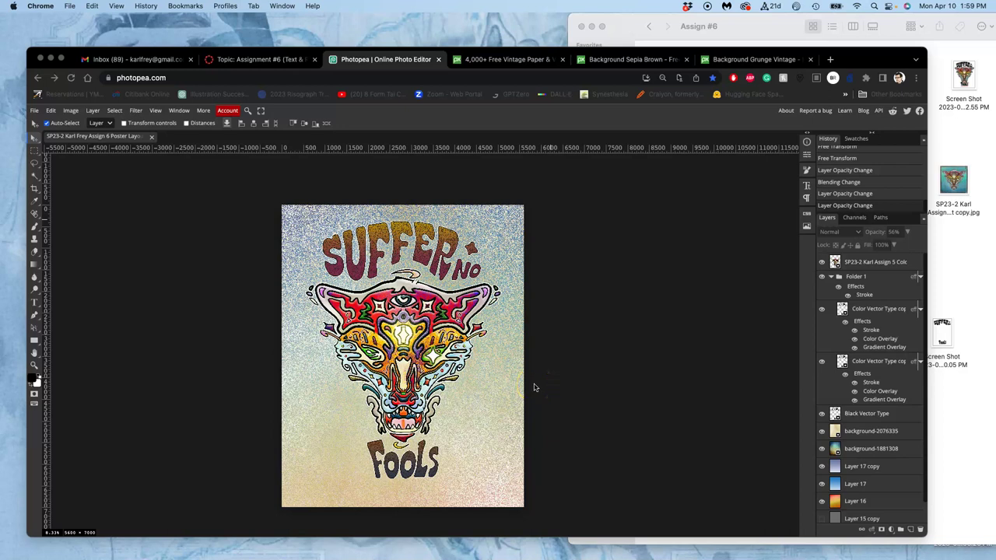
Bring the Assign #6 Finder window in front of the Photopea poster
left_click(944, 267)
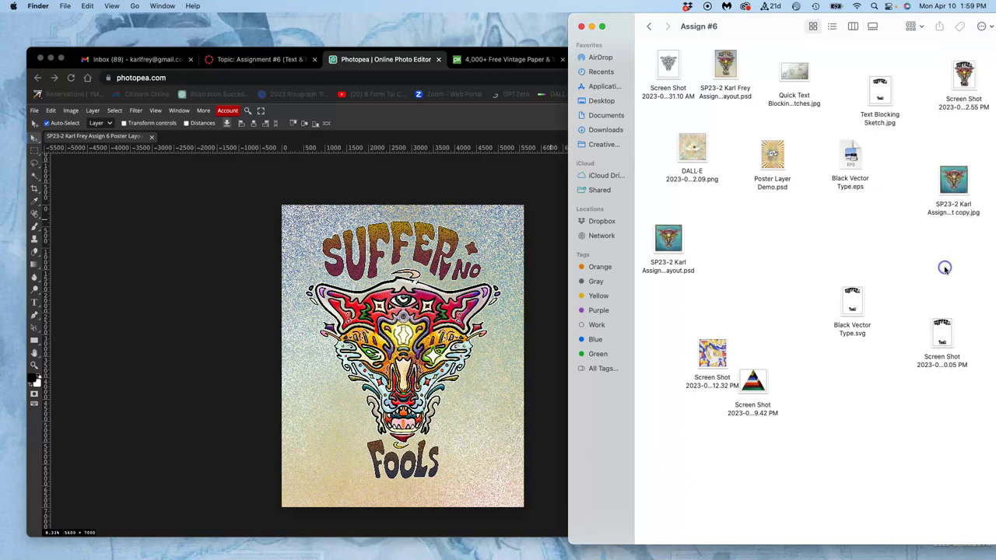
Open the DALL-E sunburst PNG in Preview and Poster Layer Demo.psd in Photoshop
double_click(696, 154)
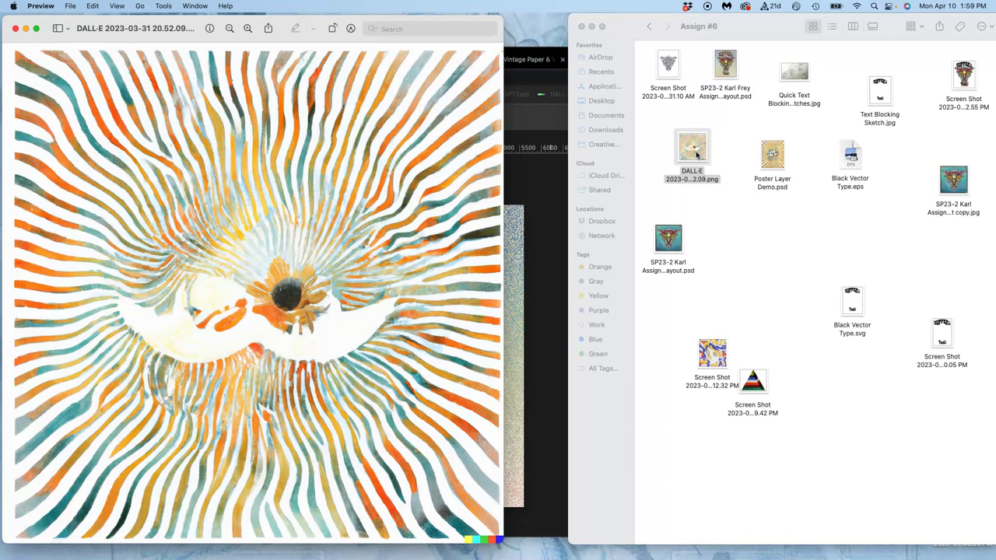
double_click(778, 155)
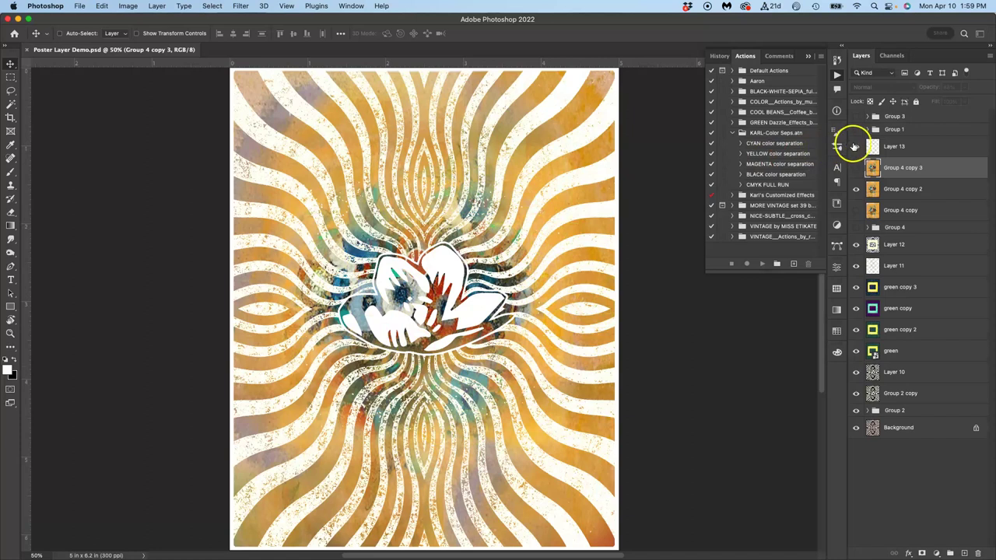
Toggle Layer 13 and the Group 4 copy layers to compare stripes, then close the demo unsaved
left_click(856, 147)
left_click(856, 146)
left_click(856, 147)
left_click(855, 189)
left_click(856, 189)
left_click(856, 189)
left_click(856, 189)
left_click(856, 147)
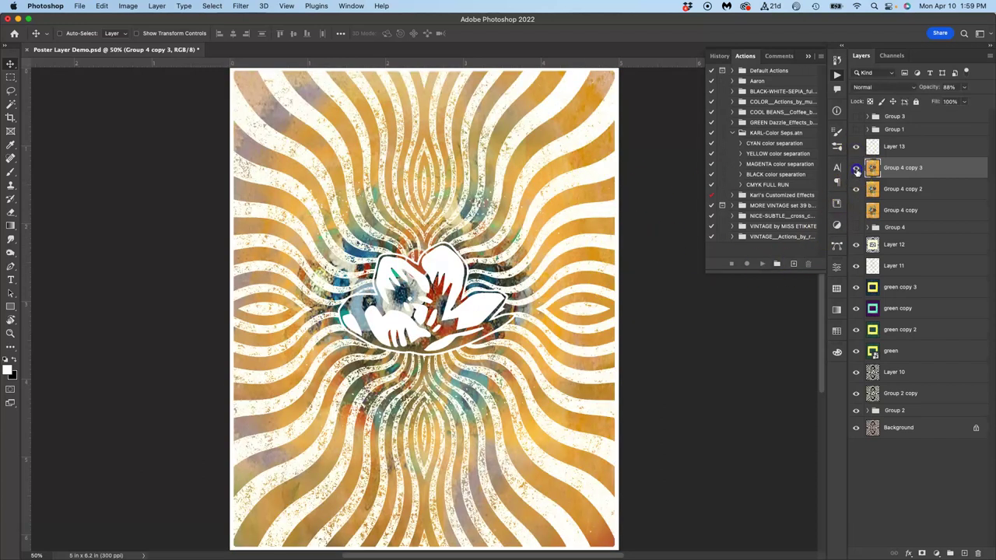
left_click(856, 169)
left_click(856, 169)
key("super+w")
left_click(469, 224)
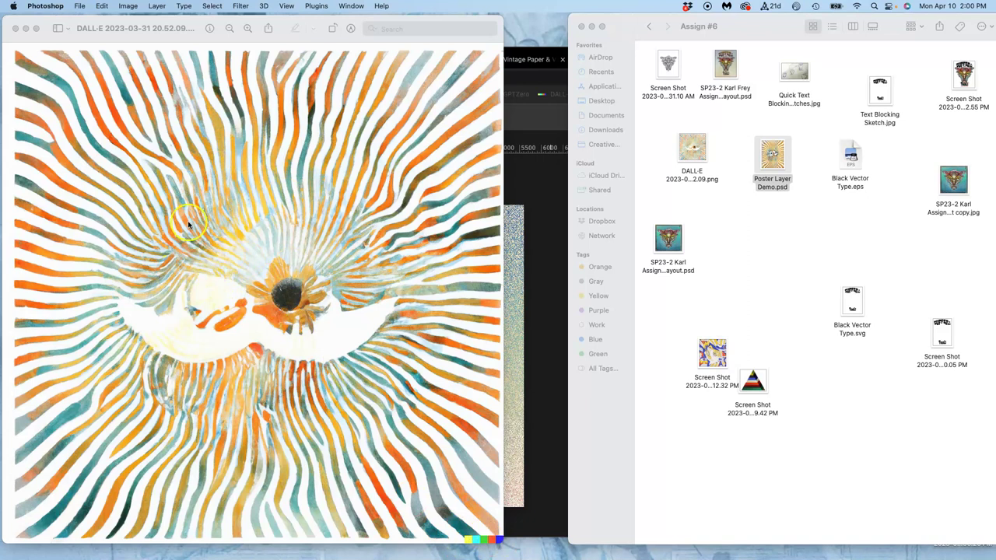
Close Preview, drop the DALL-E PNG onto the Photopea canvas, and resize it to fill the canvas
left_click(13, 28)
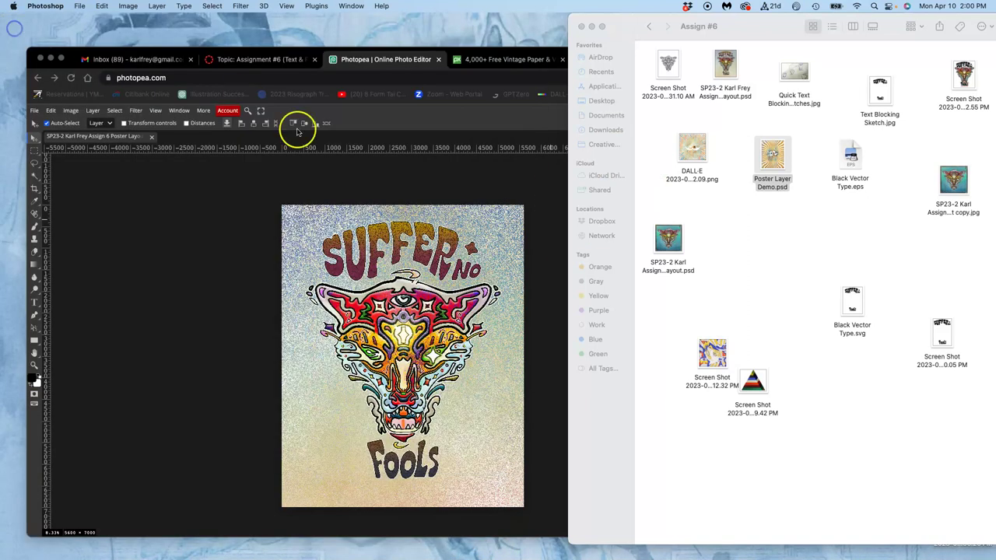
left_click(692, 153)
left_click_drag(601, 186, 429, 270)
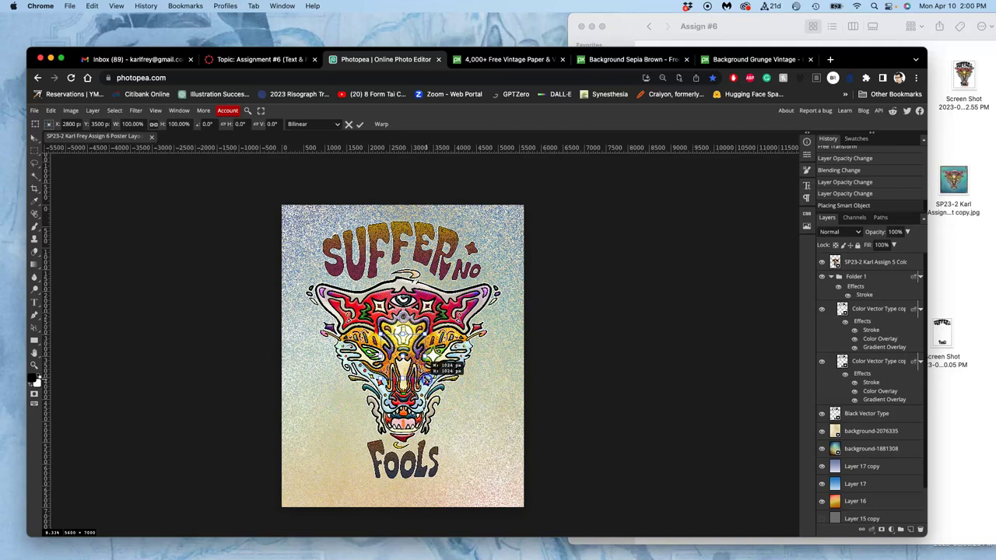
left_click_drag(426, 375, 529, 530)
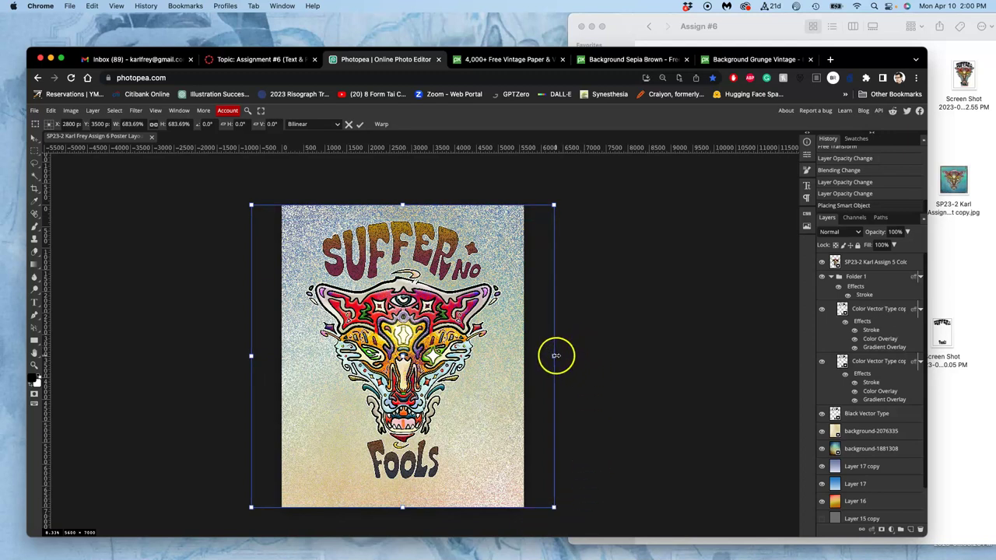
mouse_move(555, 356)
left_mouse_down()
mouse_move(544, 355)
mouse_move(554, 356)
left_mouse_up()
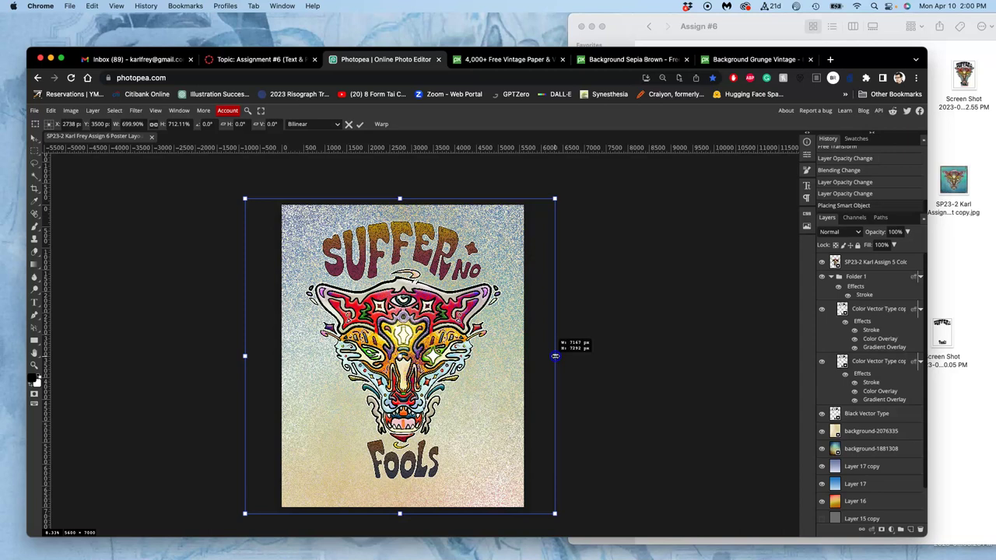
left_click_drag(555, 356, 529, 360)
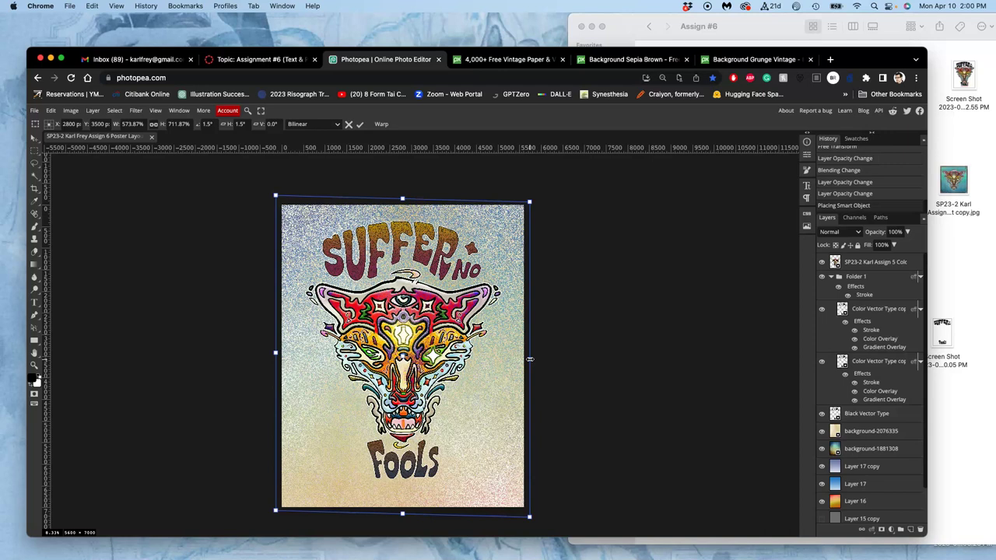
key("Return")
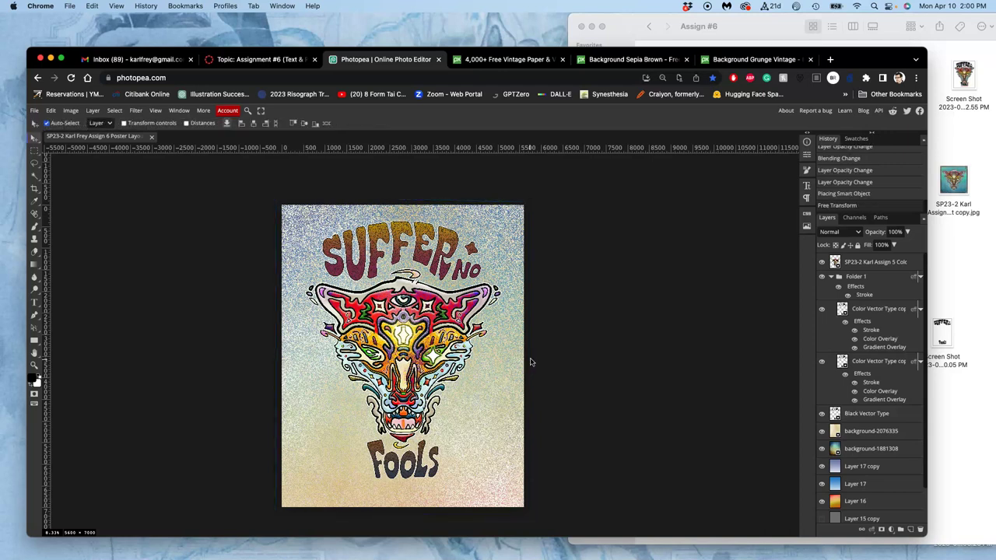
Move the DALL-E layer up to sit below Black Vector Type
scroll(869, 455, "down", 1)
scroll(869, 455, "down", 1)
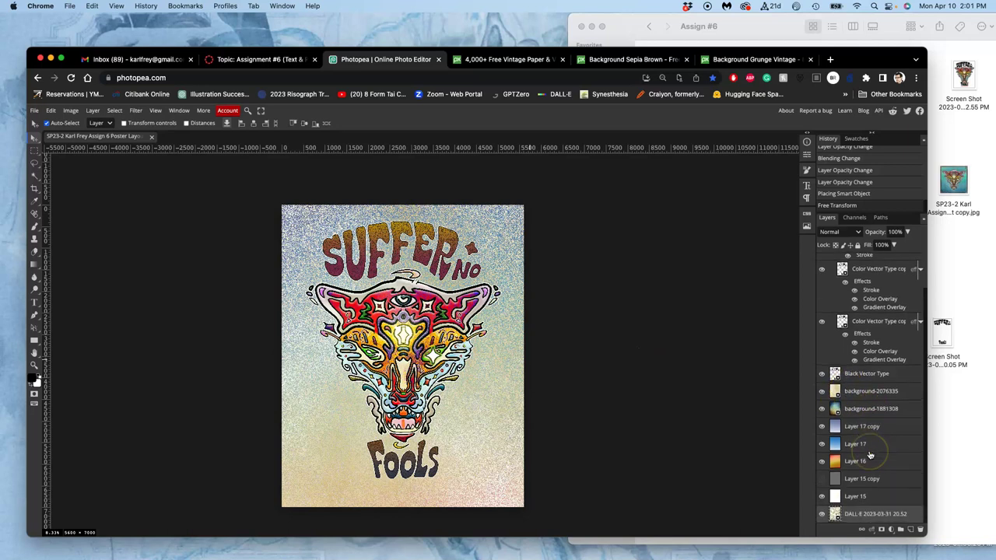
left_click_drag(861, 489, 850, 381)
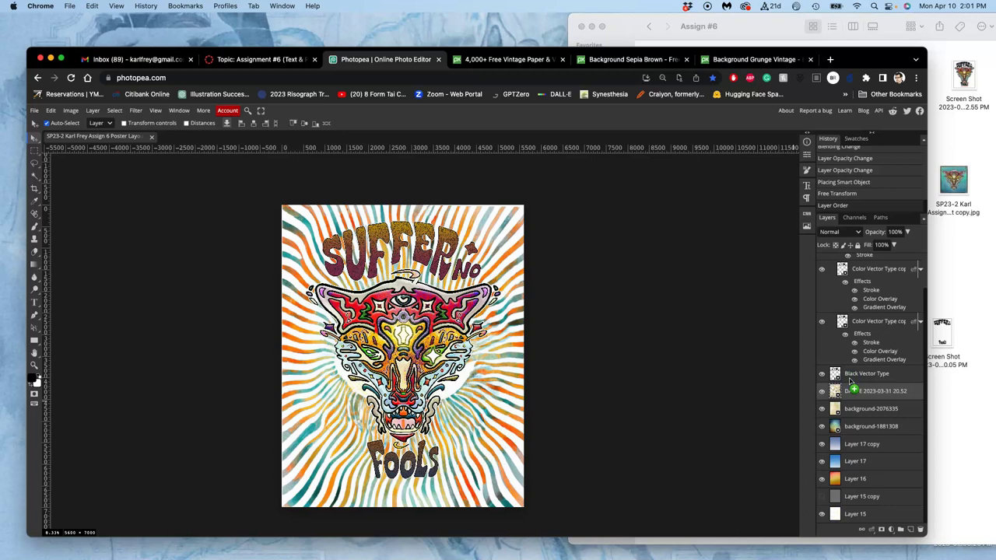
left_click(704, 389)
Set the DALL-E layer's opacity to 97%
left_click(906, 231)
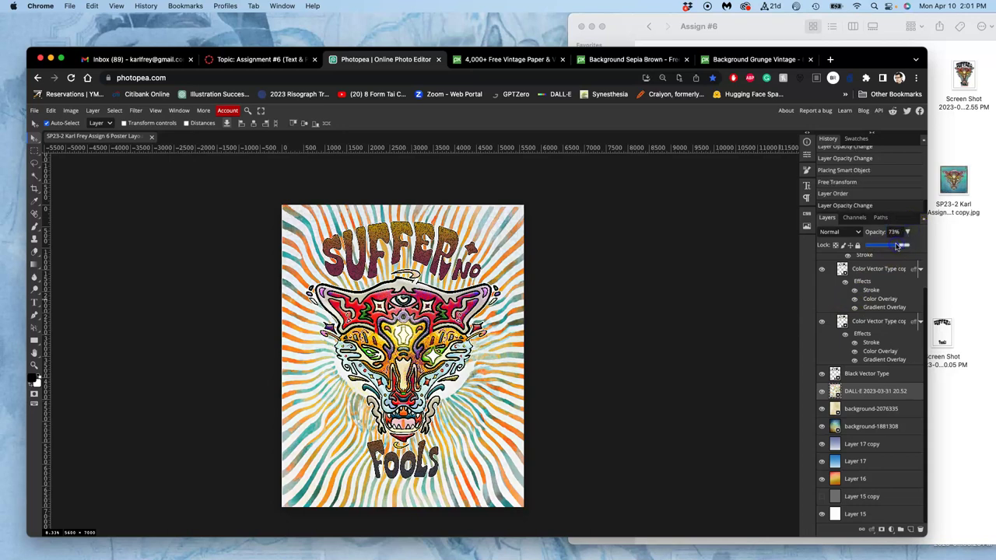
mouse_move(904, 246)
left_mouse_down()
mouse_move(883, 246)
mouse_move(905, 245)
left_mouse_up()
left_click(697, 337)
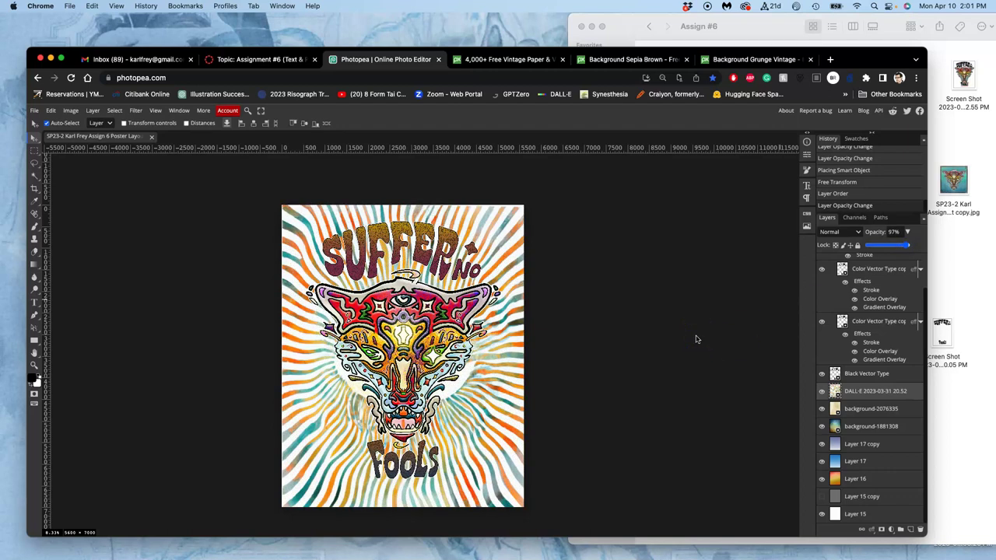
left_click(853, 393)
Reposition the DALL-E layer just below Layer 17 copy, above Layer 17
key("super+bracketleft")
key("super+bracketleft")
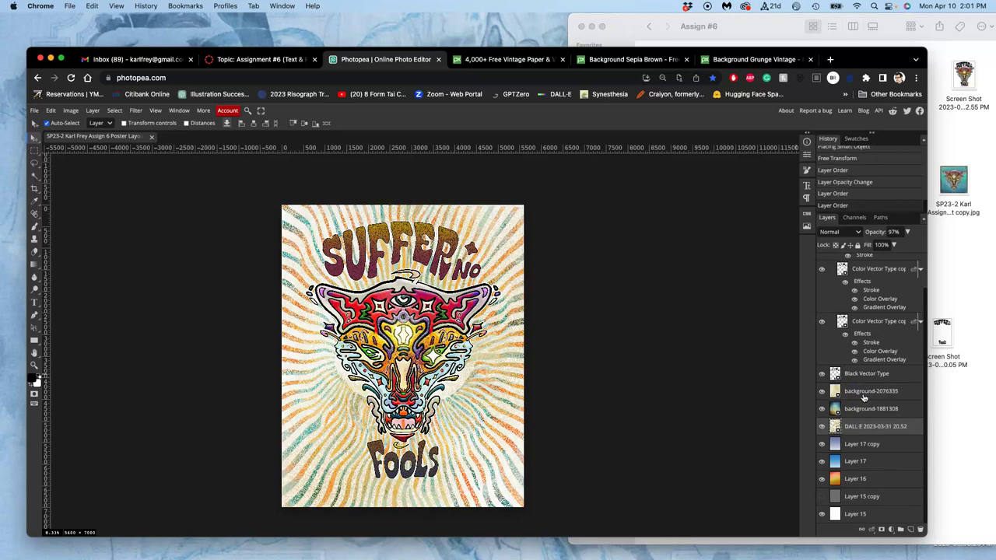
key("super+bracketleft")
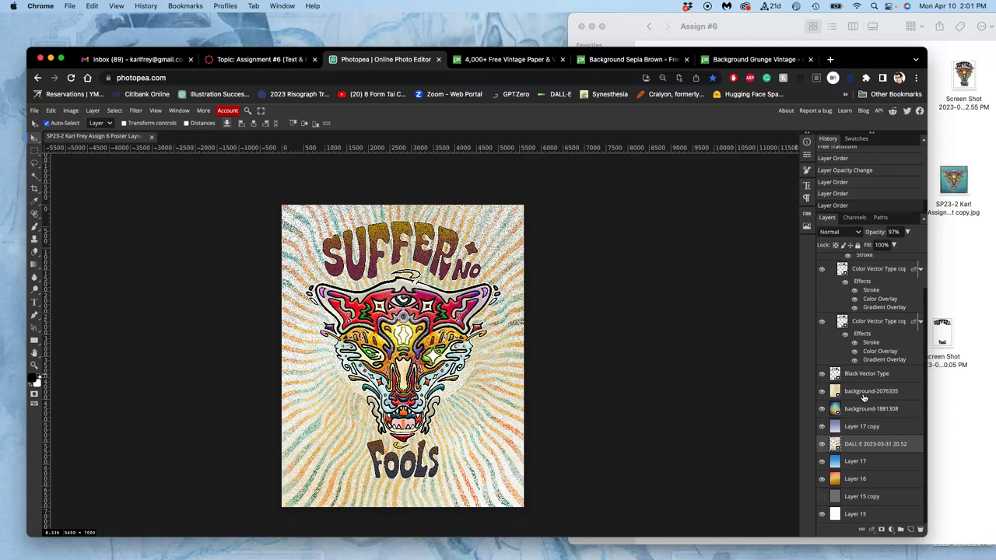
key("super+bracketleft")
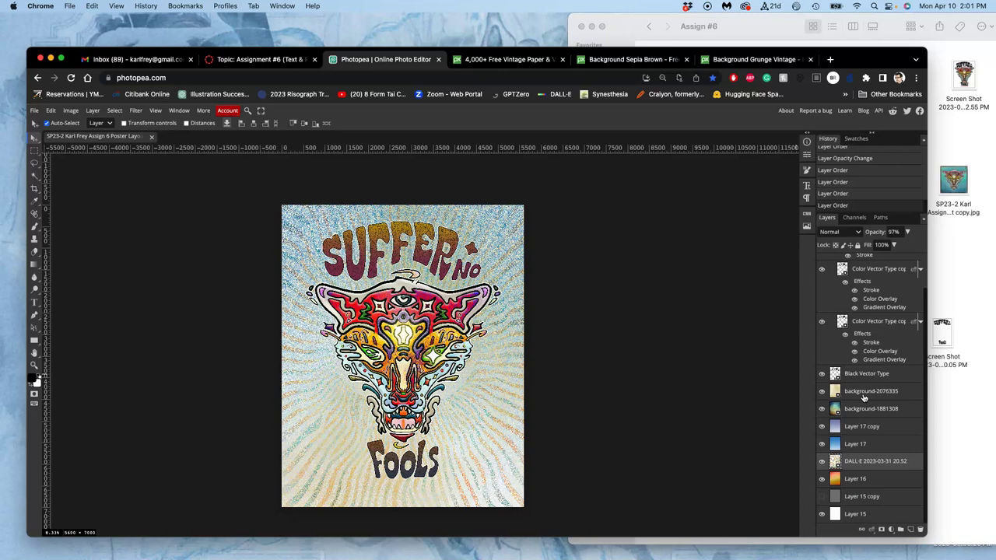
key("super+bracketleft")
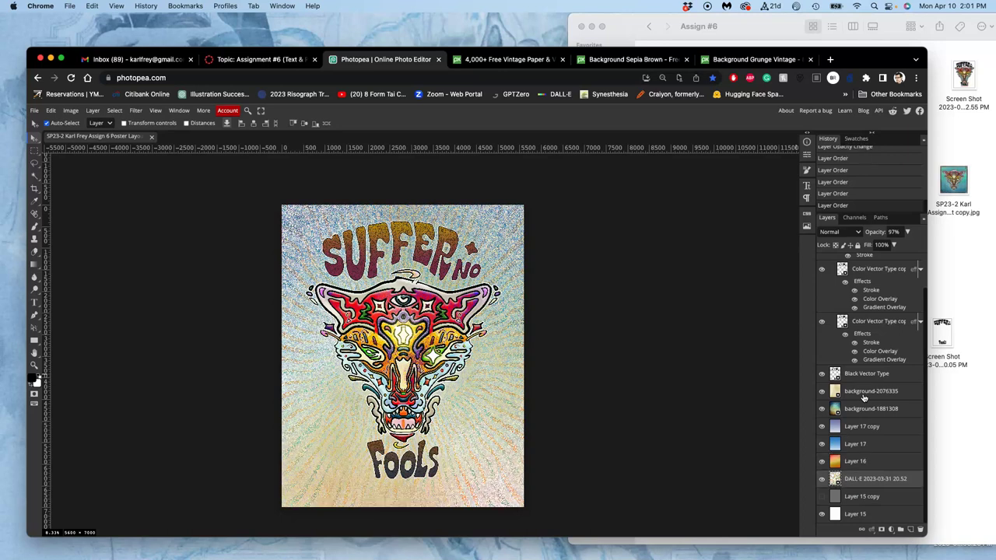
left_click_drag(863, 398, 871, 456)
key("super+bracketright")
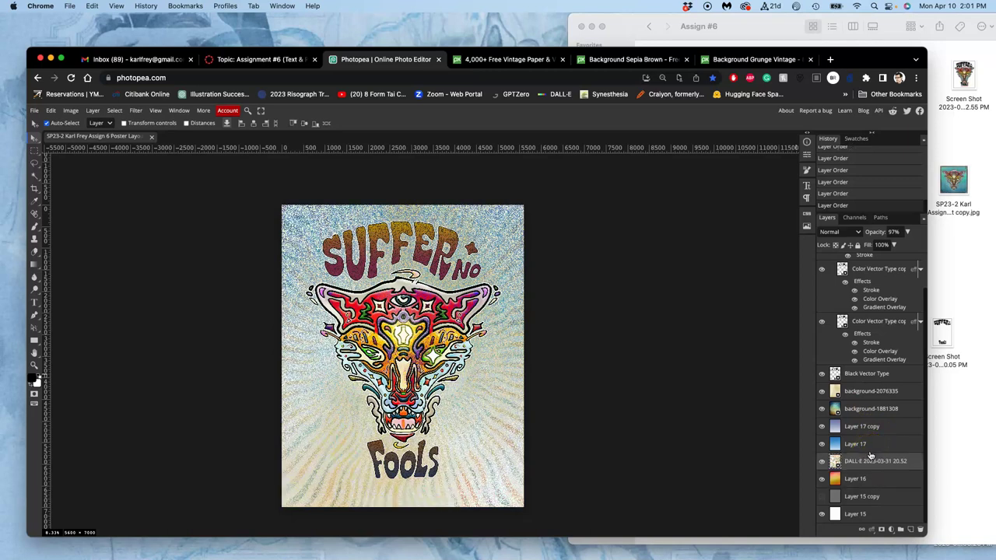
left_click(872, 460)
left_click_drag(881, 461, 875, 436)
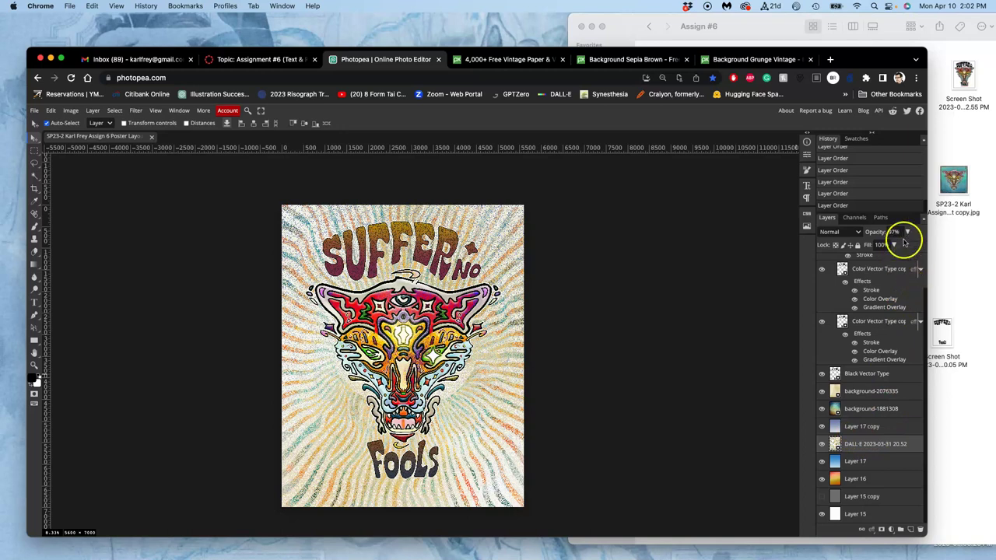
Set the DALL-E layer's opacity to 79%
left_click(906, 232)
left_click(892, 246)
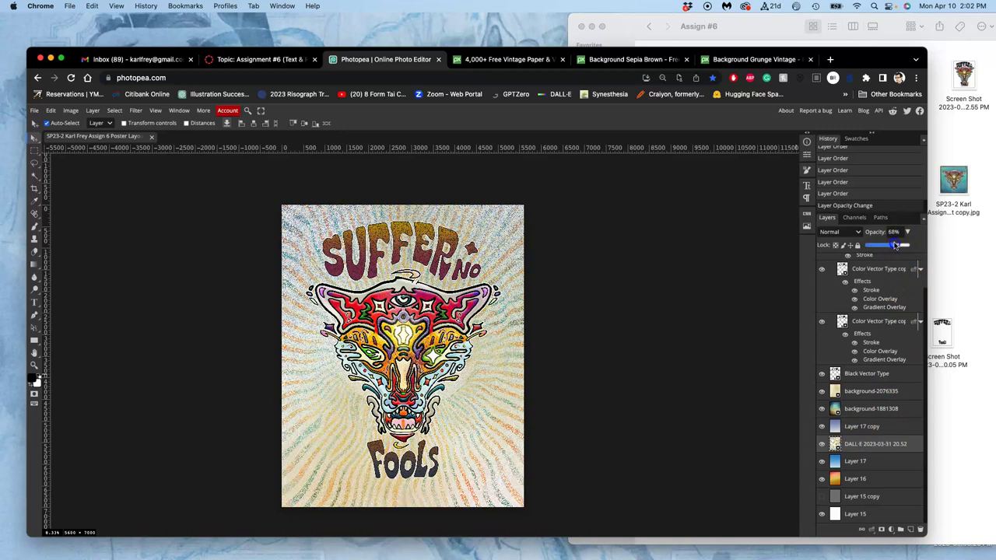
left_click_drag(895, 245, 901, 245)
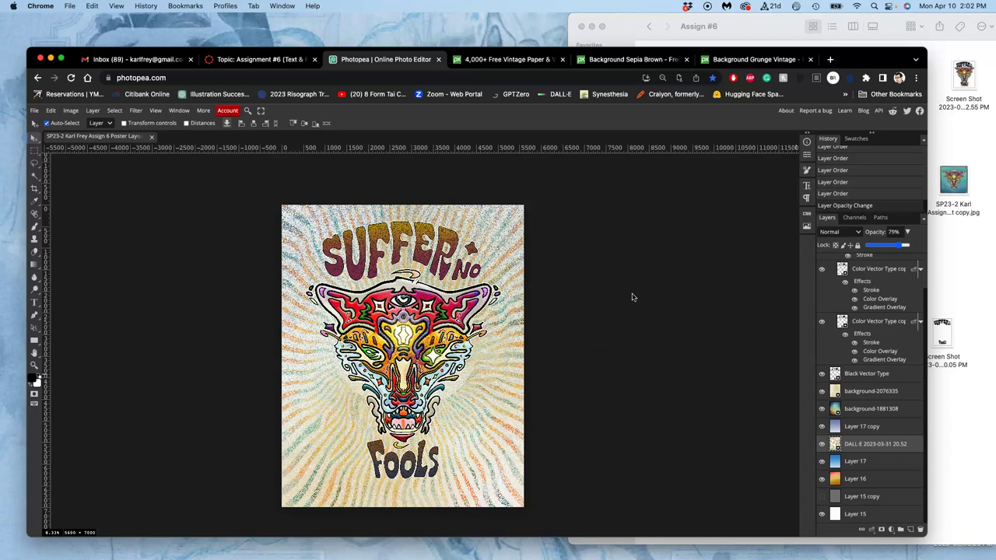
left_click(840, 232)
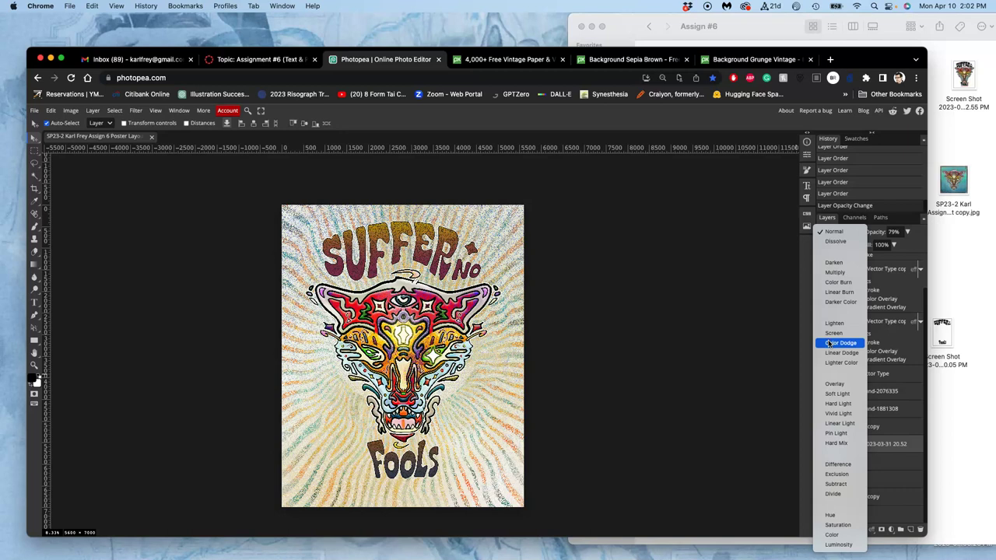
Try Linear Burn and Soft Light, settle on Pin Light, and set opacity to 83%
left_click(830, 291)
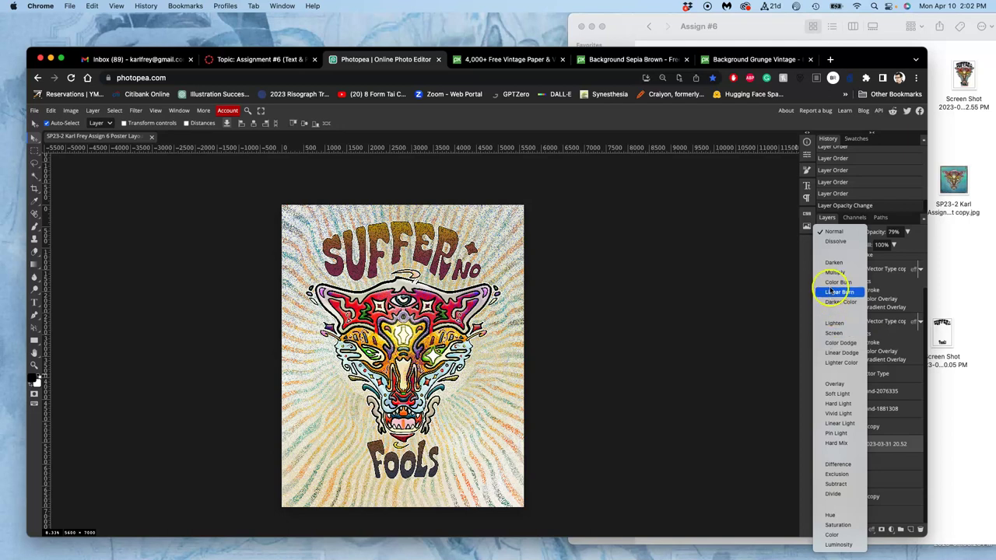
left_click(838, 394)
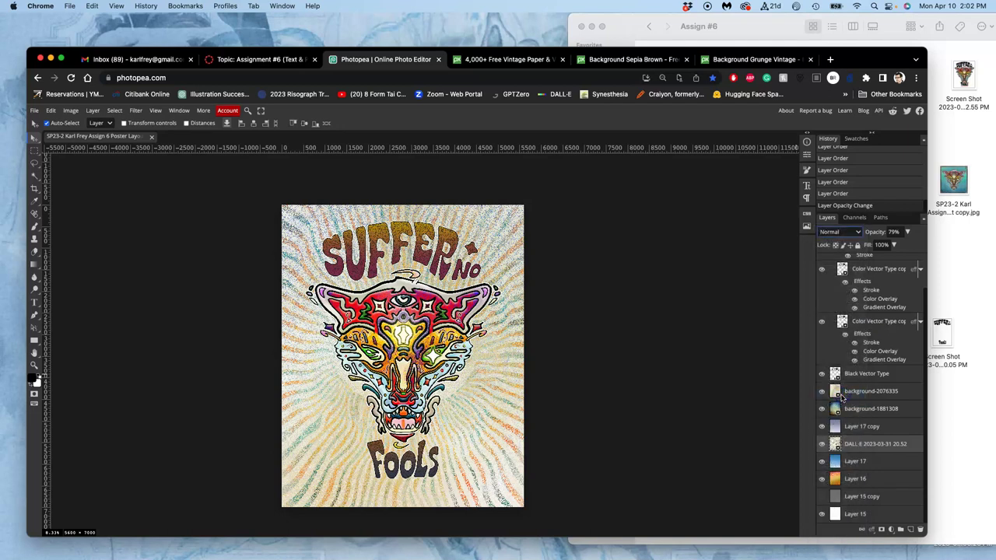
left_click_drag(846, 348, 844, 271)
left_click(852, 236)
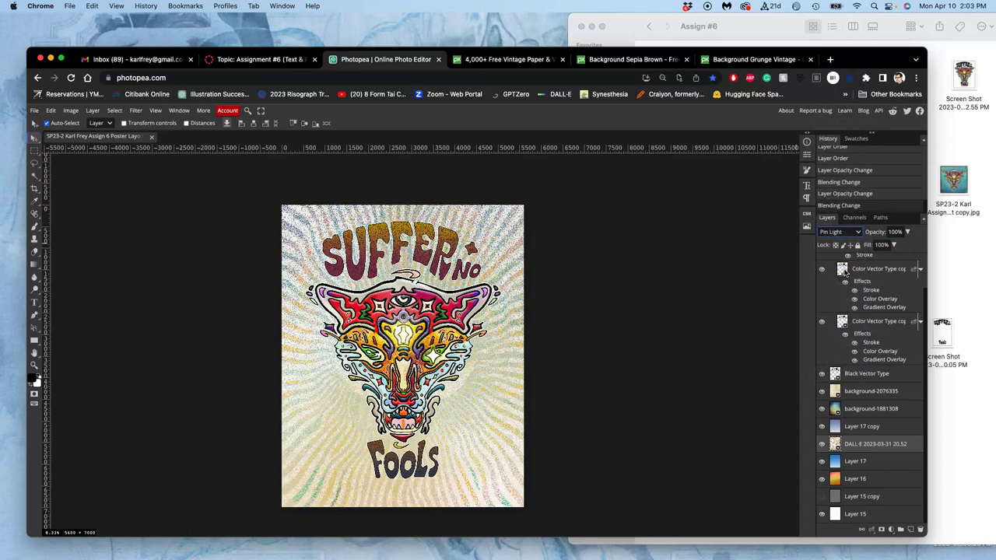
left_click(907, 231)
left_click_drag(906, 244, 901, 246)
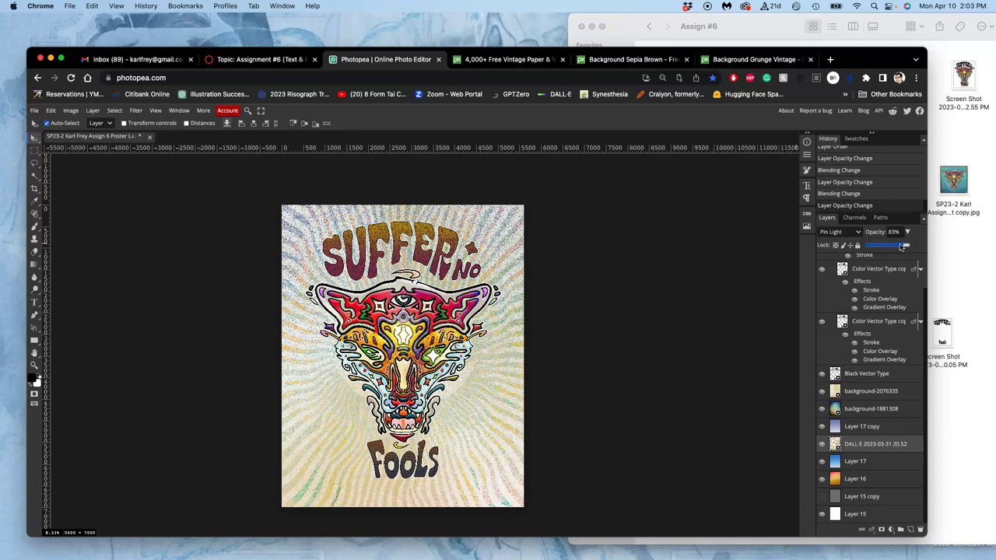
Lower the Pin Light DALL-E layer's opacity to 66% and deselect it
left_click(895, 231)
type("50")
left_click_drag(885, 232, 900, 252)
left_click(642, 318)
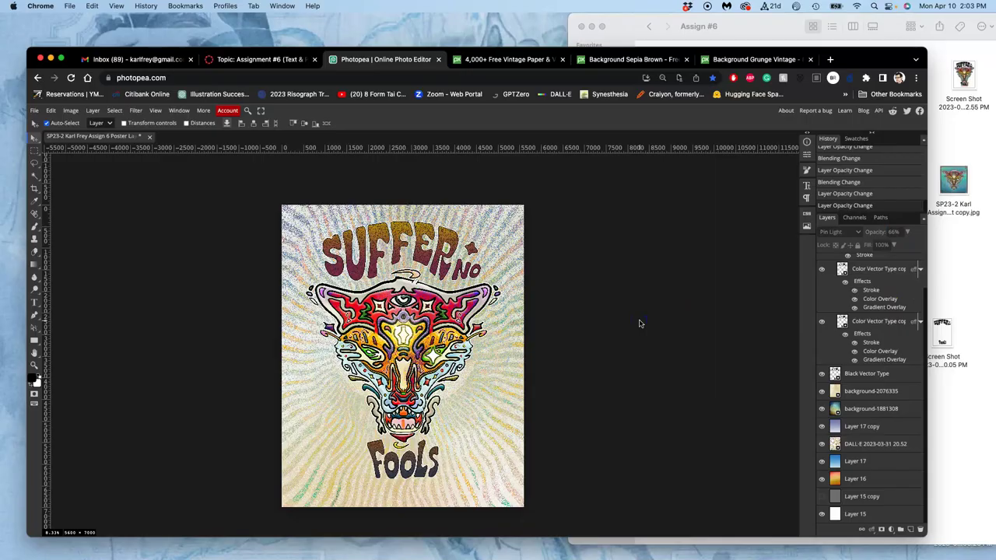
scroll(639, 324, "up", 3)
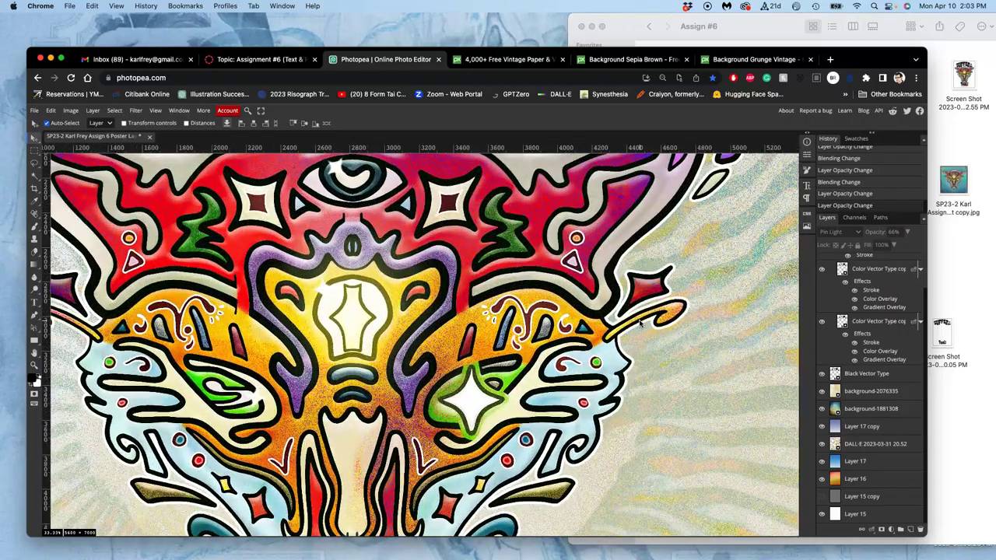
scroll(640, 323, "down", 6)
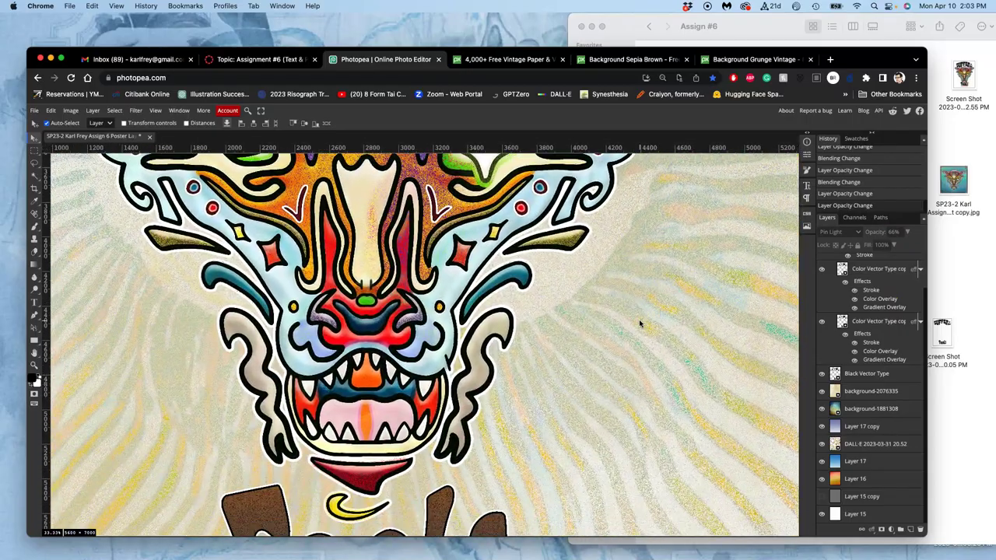
scroll(639, 324, "down", 6)
scroll(640, 324, "left", 4)
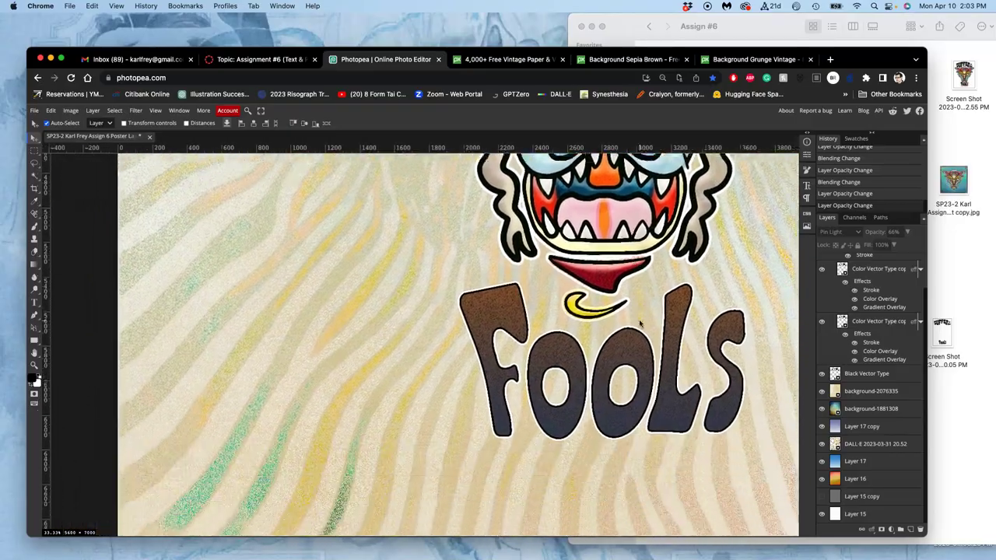
scroll(639, 324, "up", 10)
scroll(639, 324, "down", 3)
scroll(640, 323, "right", 3)
scroll(639, 318, "down", 3)
scroll(639, 319, "right", 6)
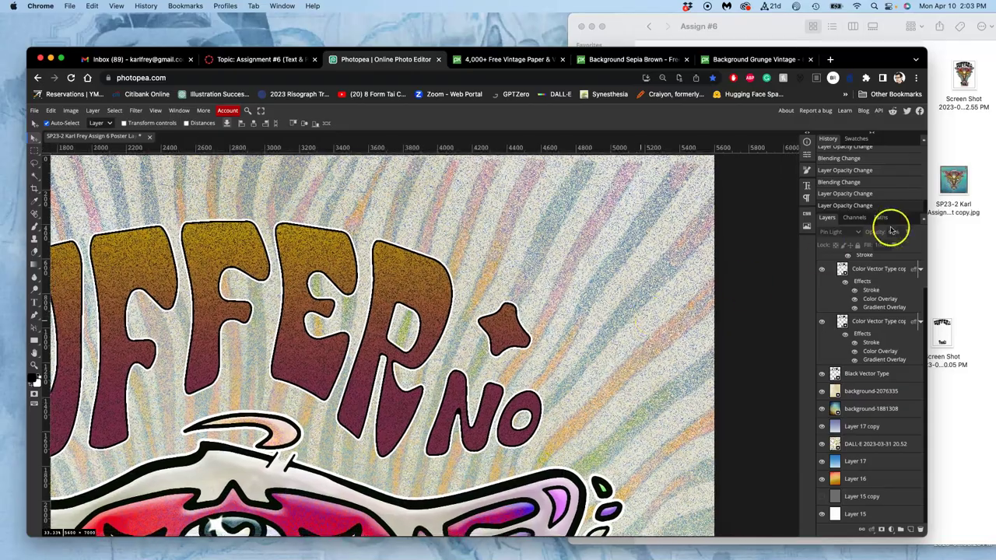
scroll(639, 407, "left", 6)
scroll(639, 407, "down", 4)
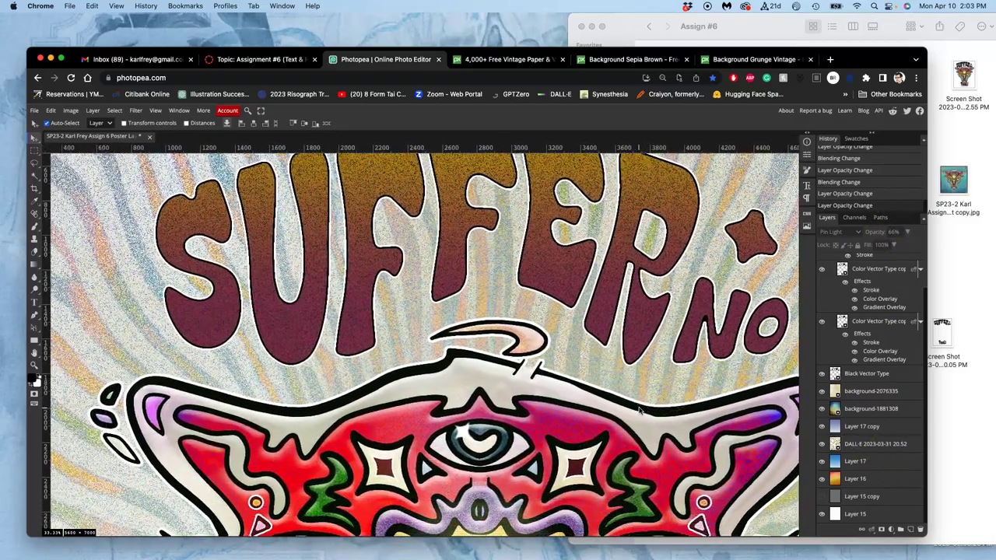
scroll(639, 410, "down", 8)
scroll(639, 410, "right", 4)
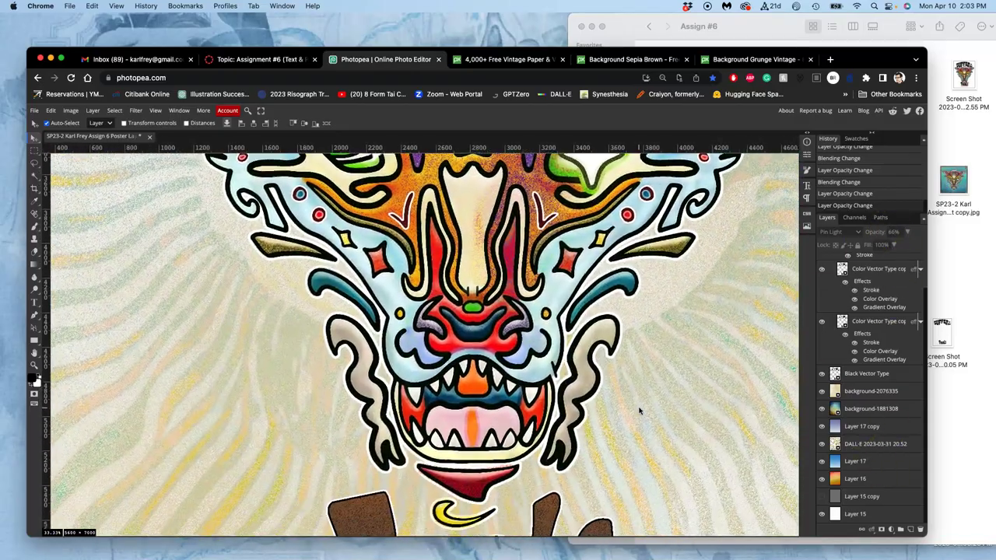
scroll(622, 288, "up", 5)
scroll(622, 288, "right", 2)
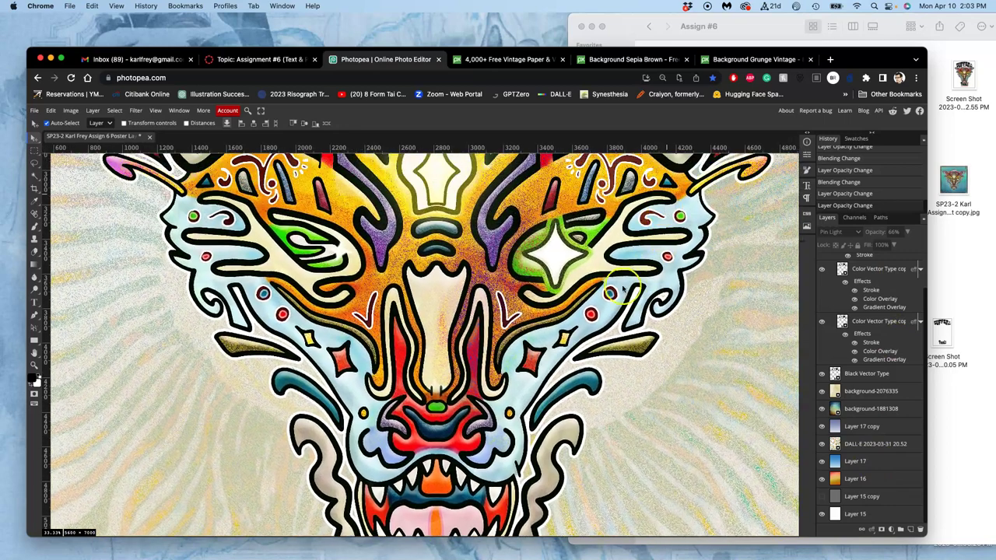
scroll(591, 296, "down", 5)
scroll(677, 409, "down", 4)
scroll(672, 411, "left", 2)
scroll(672, 411, "left", 3)
scroll(672, 412, "up", 3)
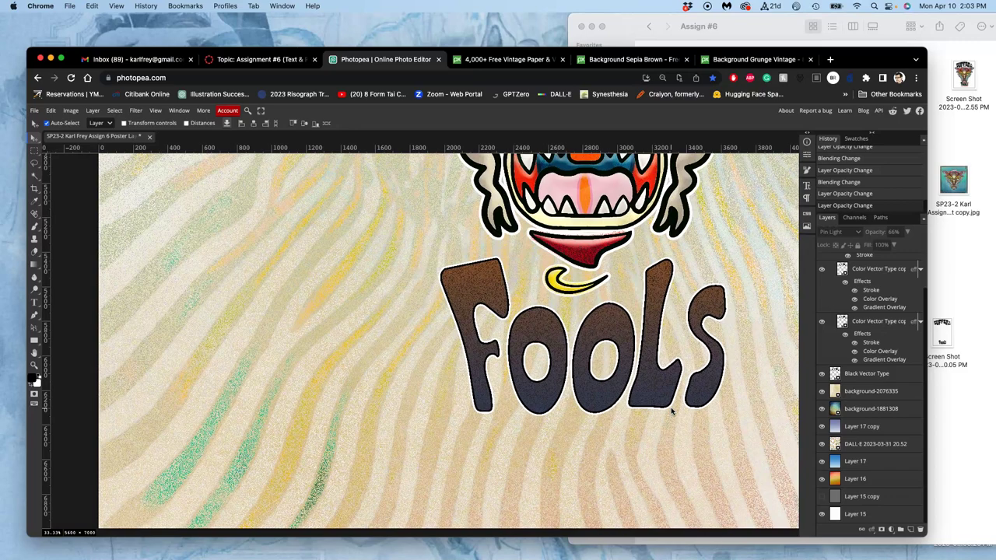
scroll(670, 407, "down", 5)
scroll(672, 411, "up", 3)
scroll(672, 411, "right", 3)
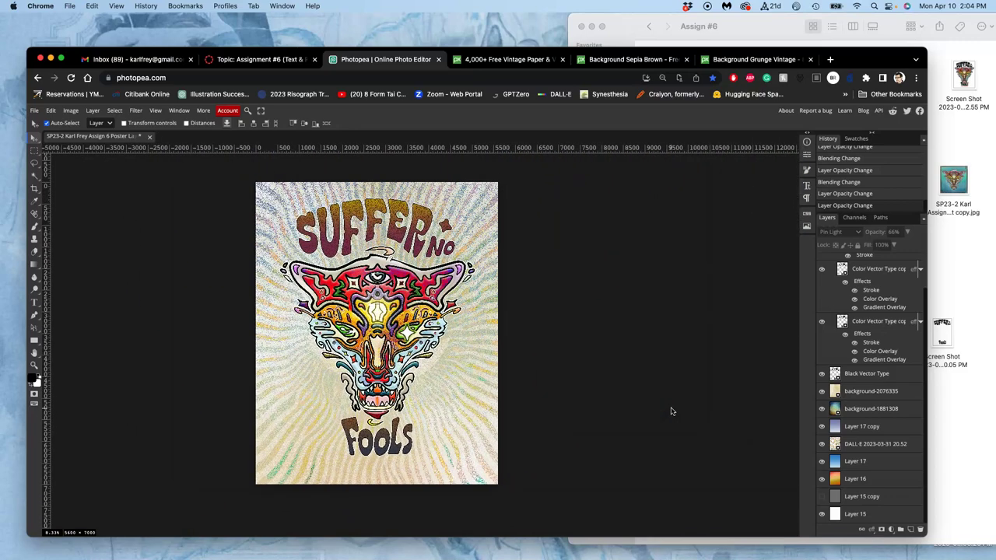
Move the Assign #6 window aside and open the MASS INDEX folder from the desktop
left_click(942, 249)
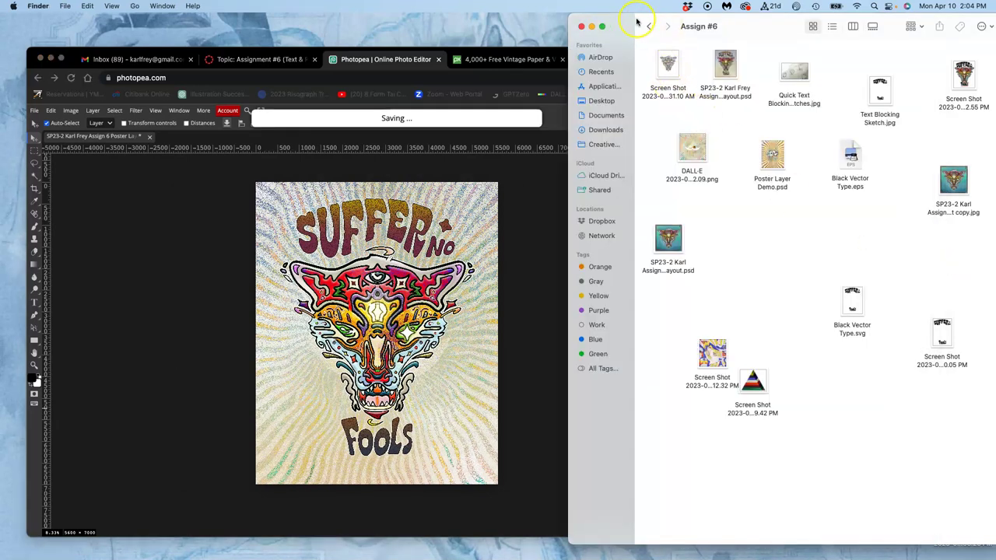
left_click_drag(631, 19, 439, 196)
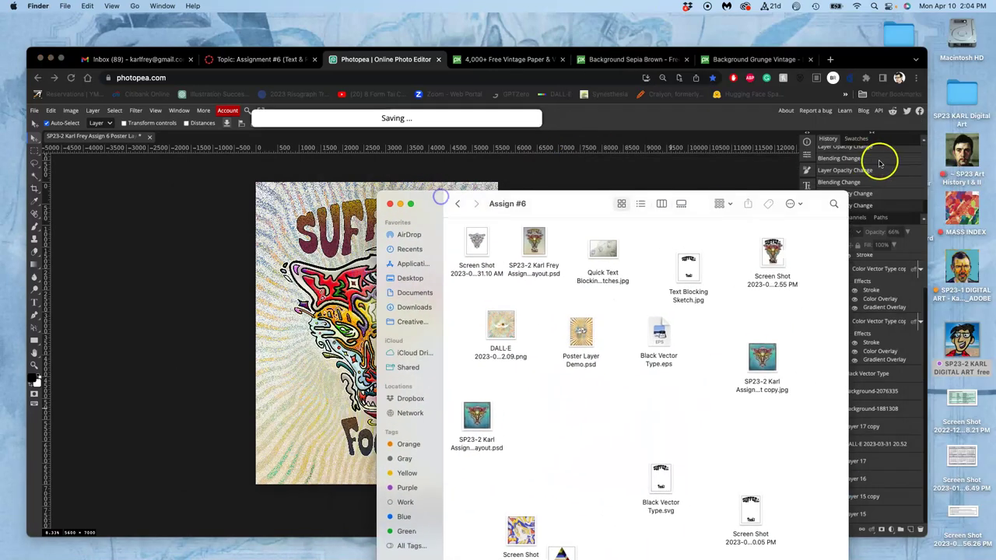
double_click(963, 209)
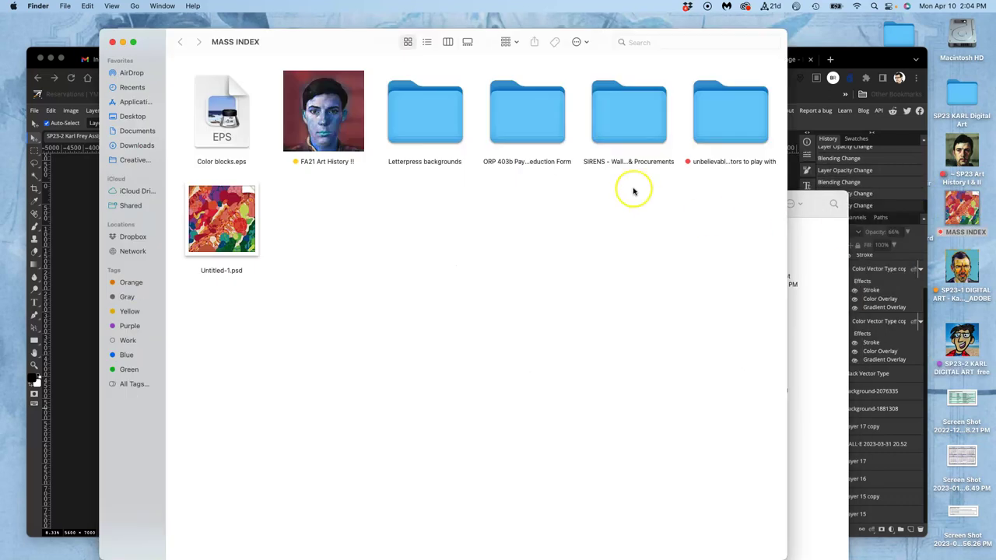
Open Letterpress backgrounds and browse its subfolders, EPS file and texture images
double_click(422, 119)
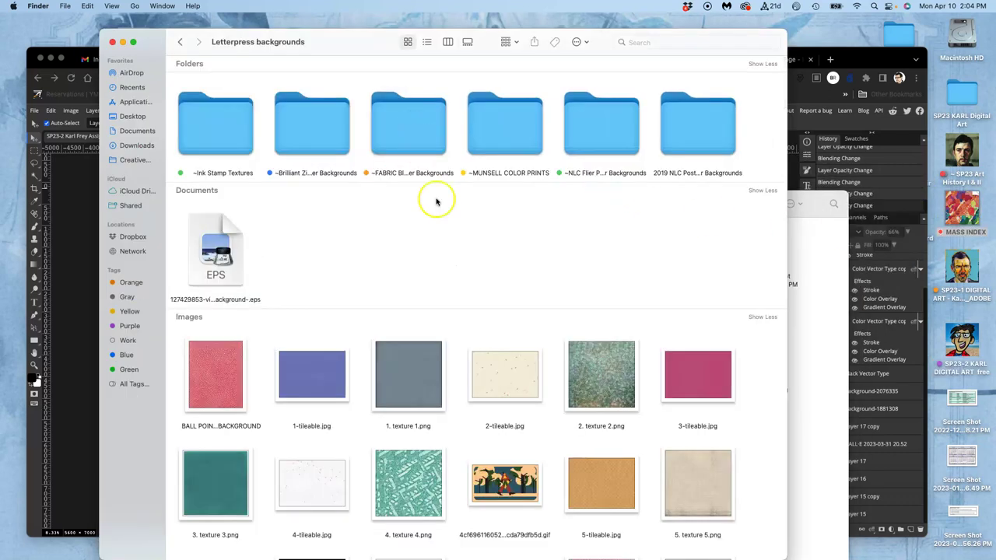
scroll(443, 365, "down", 10)
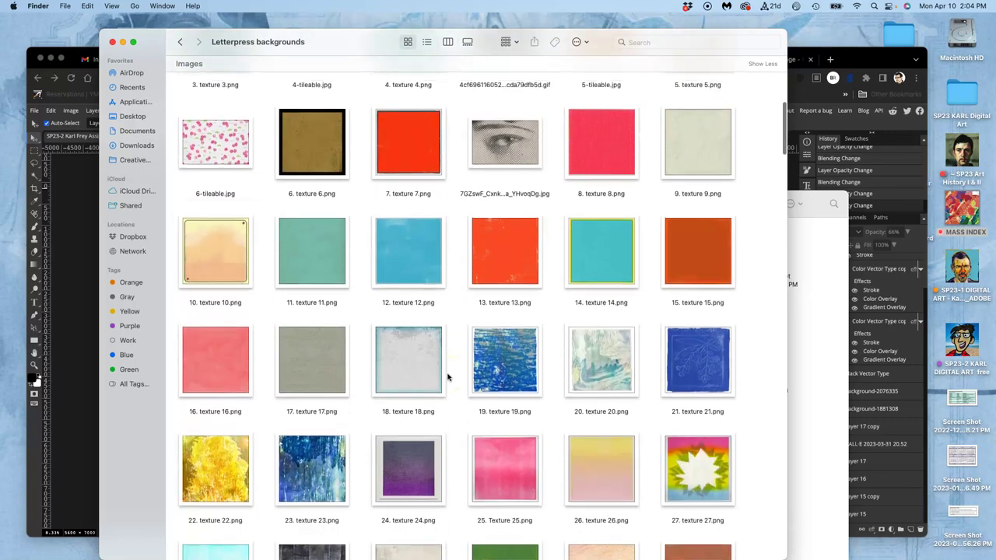
scroll(447, 377, "down", 10)
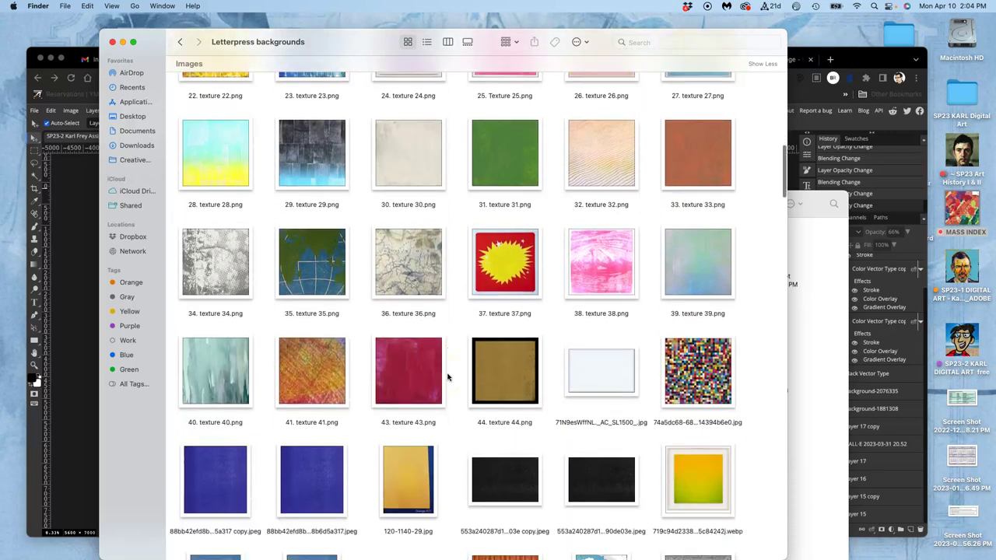
scroll(447, 377, "down", 3)
scroll(447, 377, "down", 5)
scroll(447, 377, "down", 2)
scroll(448, 377, "down", 5)
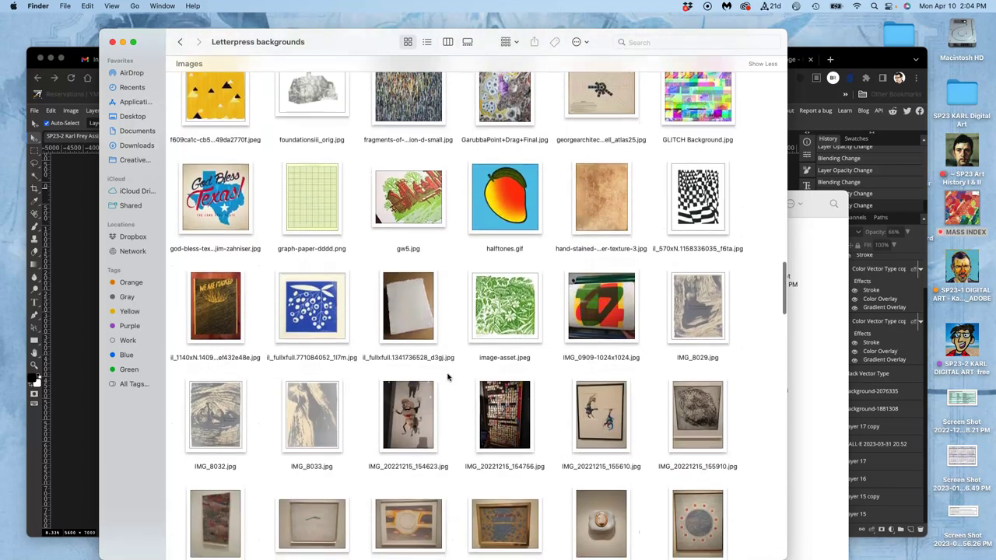
scroll(447, 377, "down", 6)
scroll(447, 377, "down", 15)
scroll(447, 377, "down", 10)
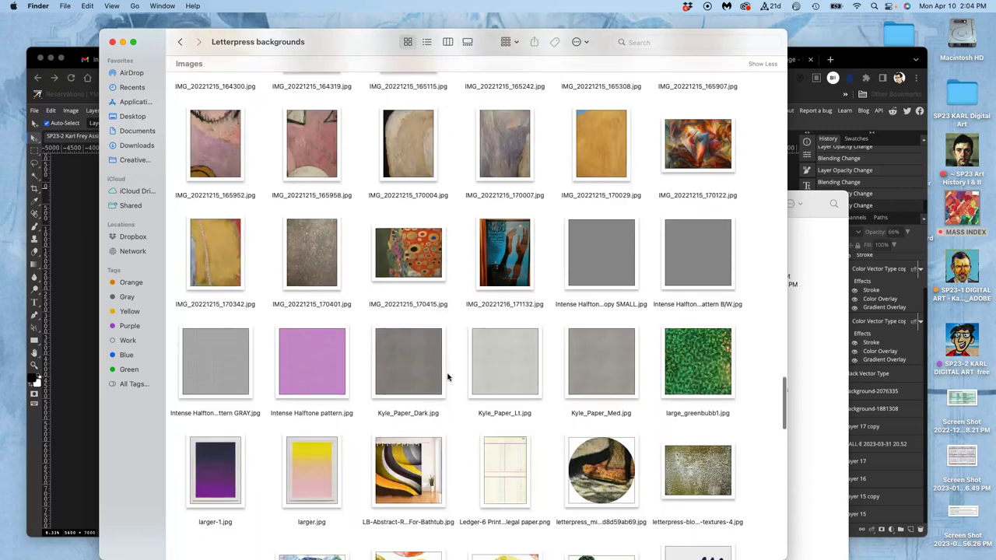
scroll(447, 378, "down", 3)
scroll(447, 378, "down", 15)
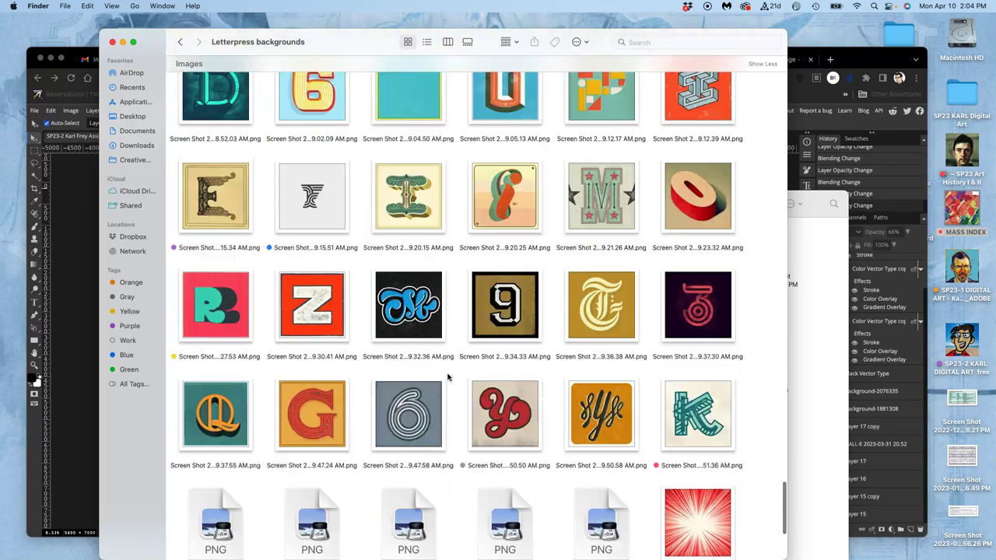
scroll(447, 377, "up", 5)
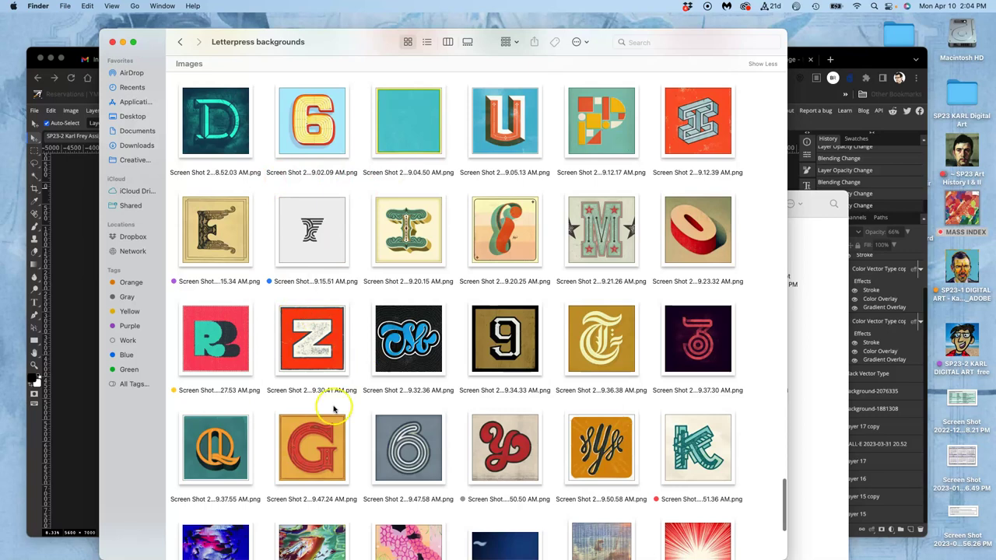
scroll(333, 409, "down", 7)
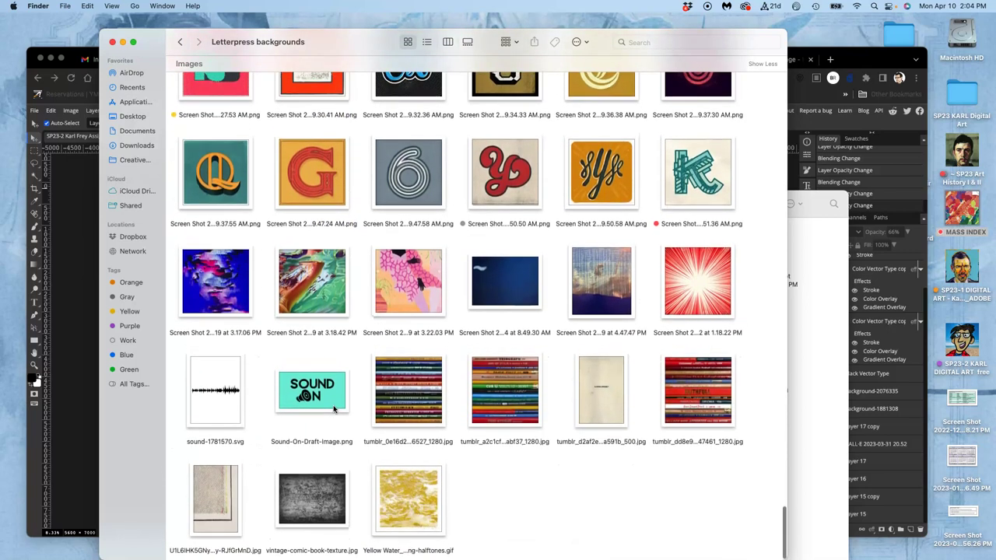
scroll(333, 408, "up", 20)
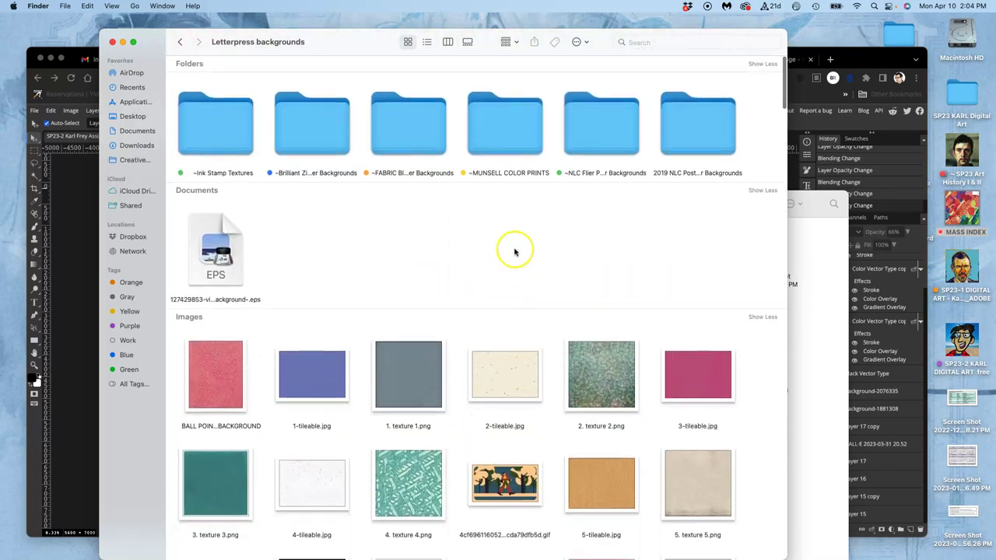
Open the ~FABRIC Blocking Cover Backgrounds folder and browse its images
double_click(401, 130)
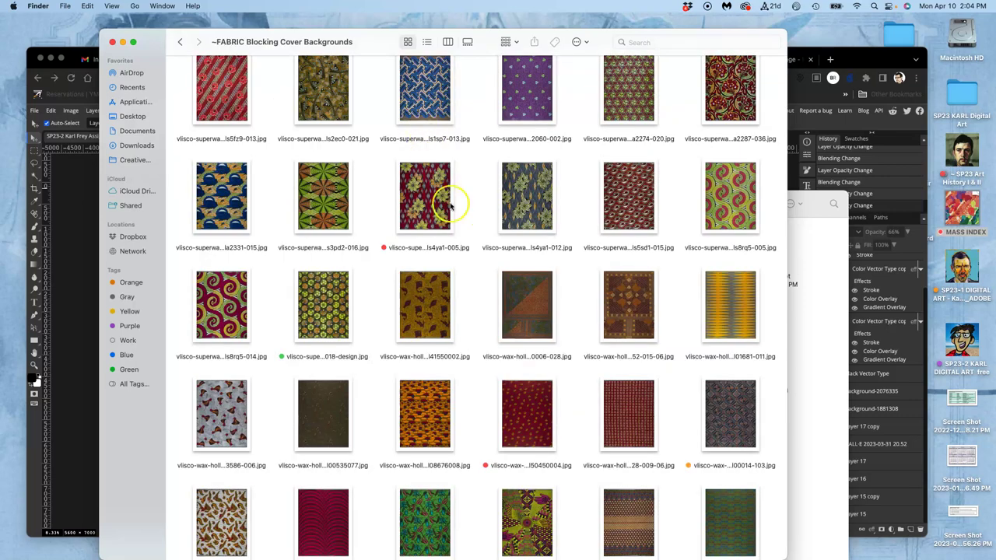
scroll(475, 237, "up", 10)
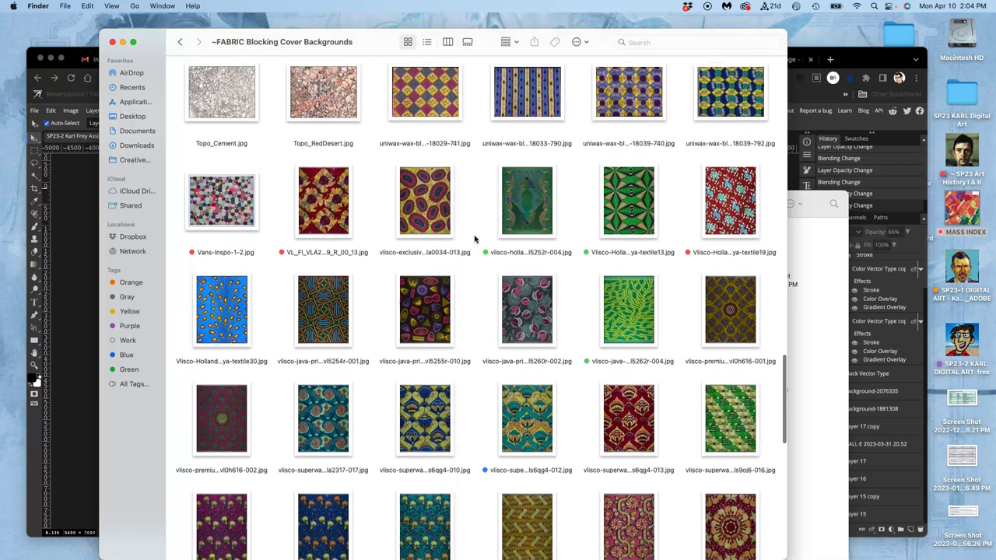
scroll(475, 239, "up", 3)
scroll(475, 239, "down", 10)
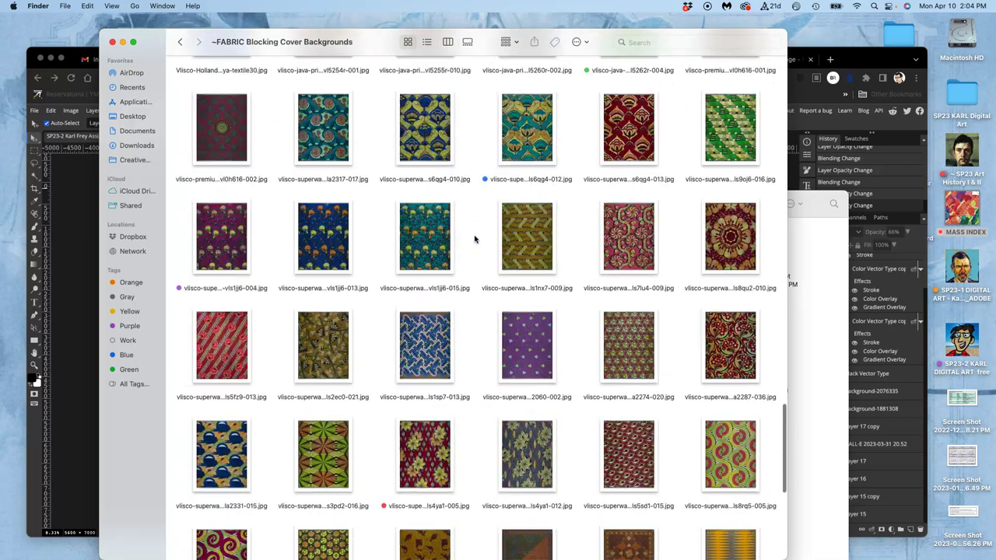
scroll(474, 238, "down", 5)
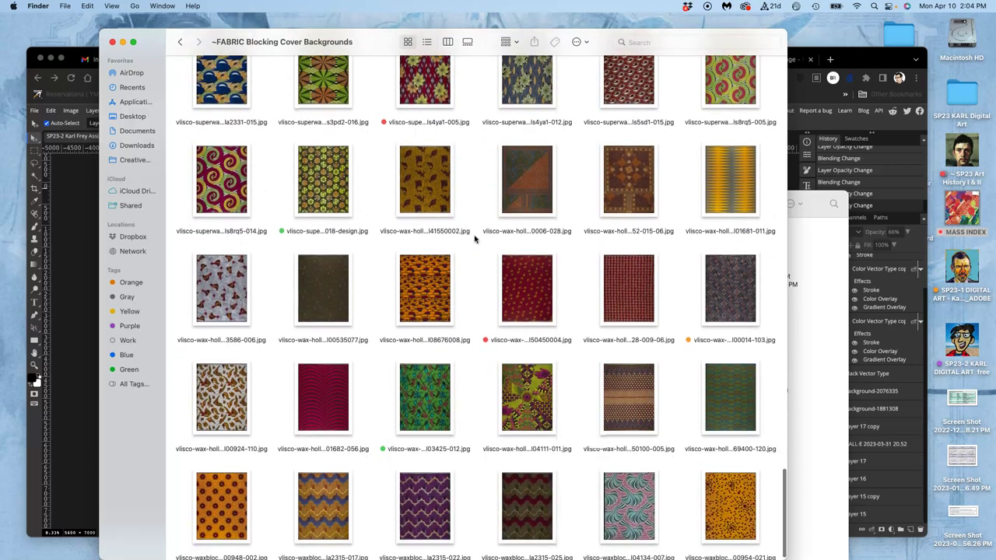
View the yellow and grey striped fabric image up close, then close it and the folder
double_click(725, 185)
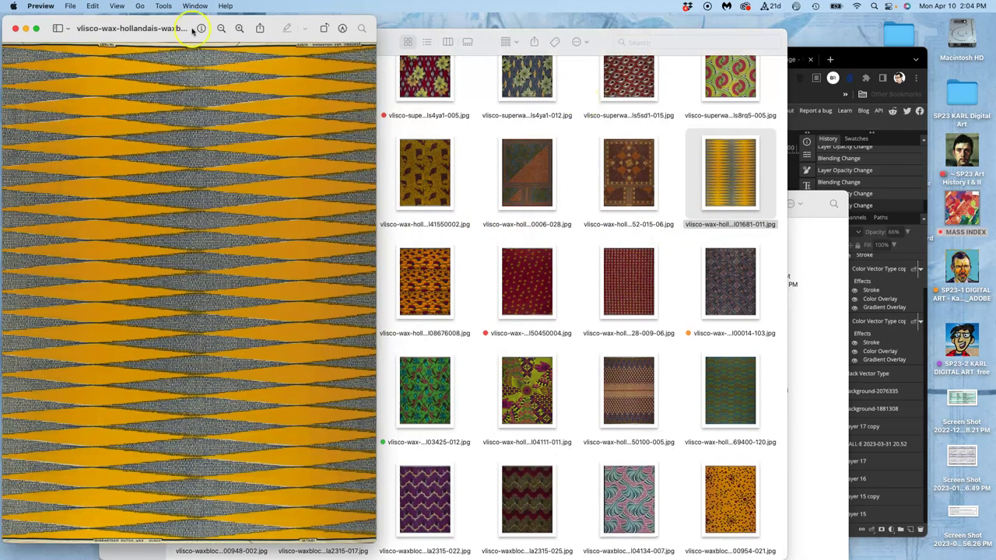
left_click(241, 28)
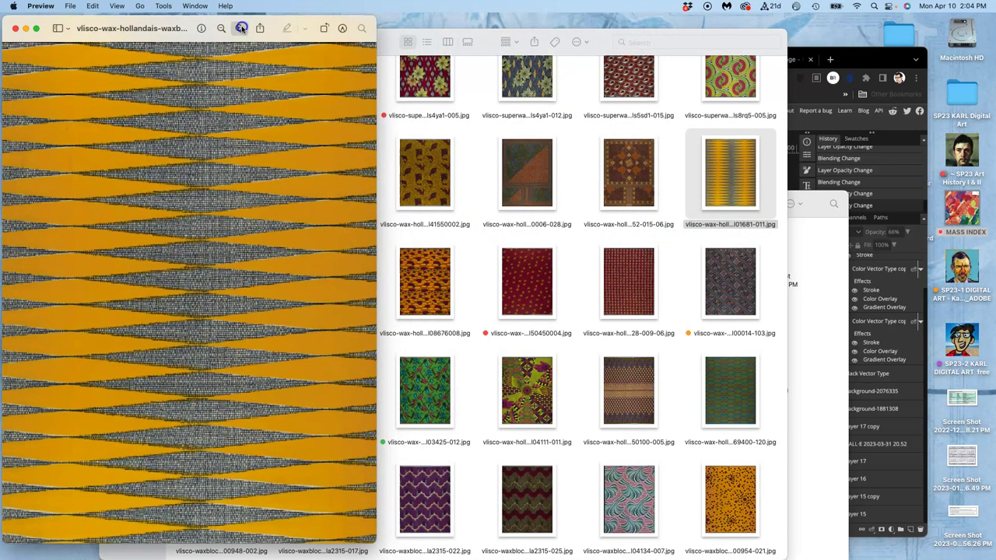
left_click(241, 28)
left_click(241, 28)
left_click(241, 28)
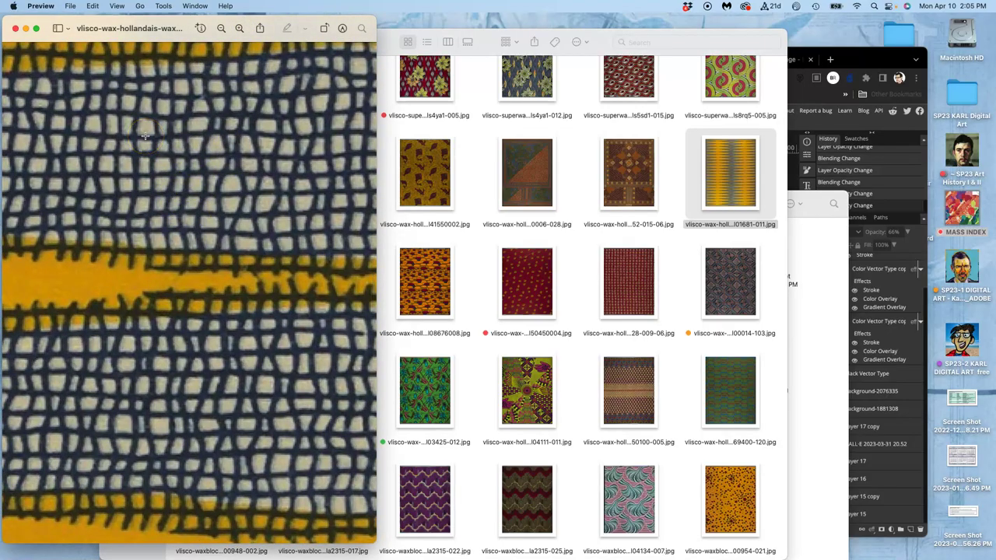
left_click(15, 28)
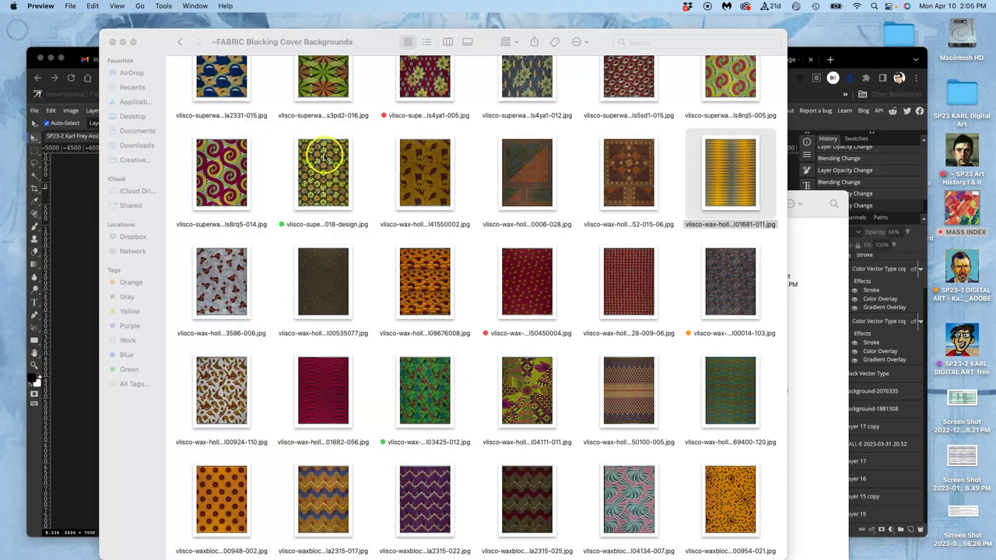
left_click(112, 42)
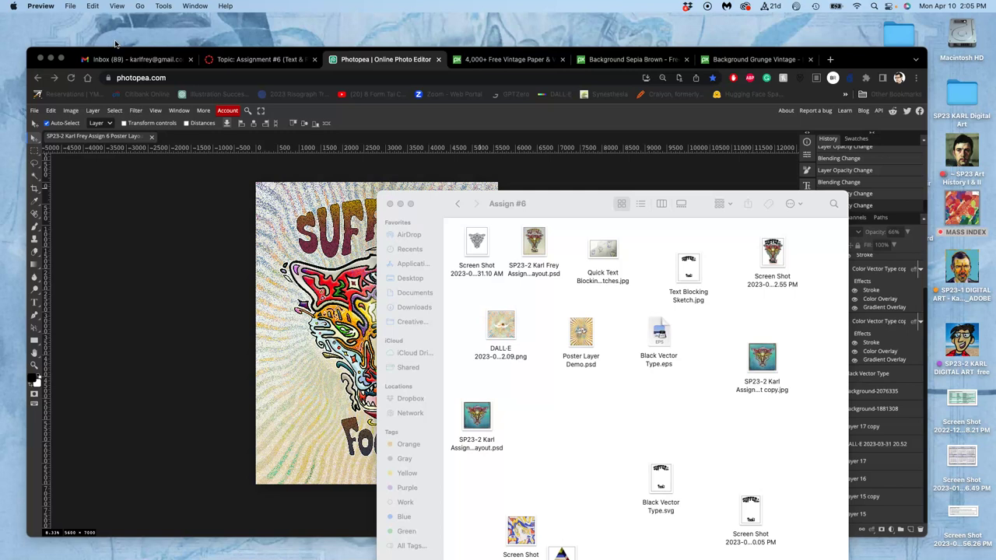
Return to the poster and free-transform the DALL-E background layer to fit the canvas's right edge
left_click(170, 232)
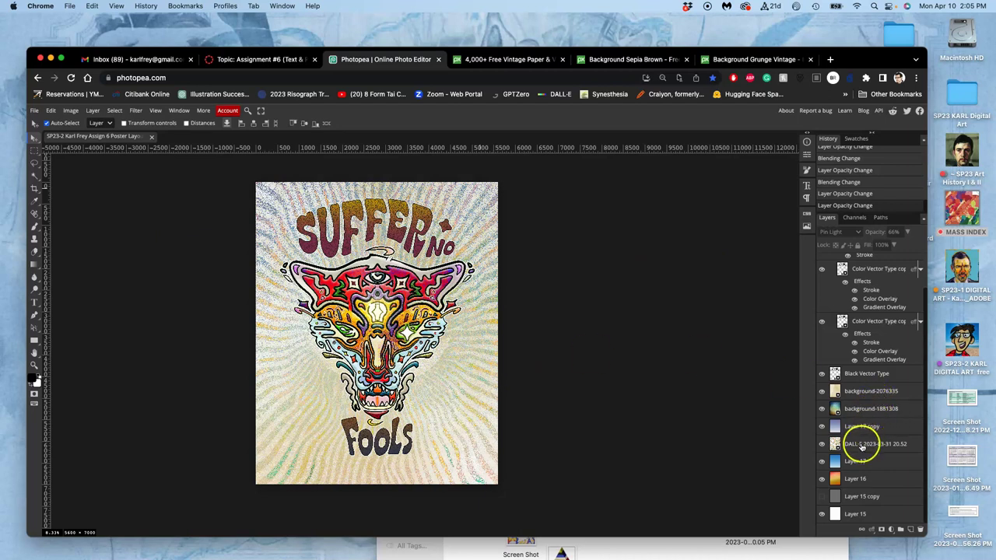
left_click(862, 445)
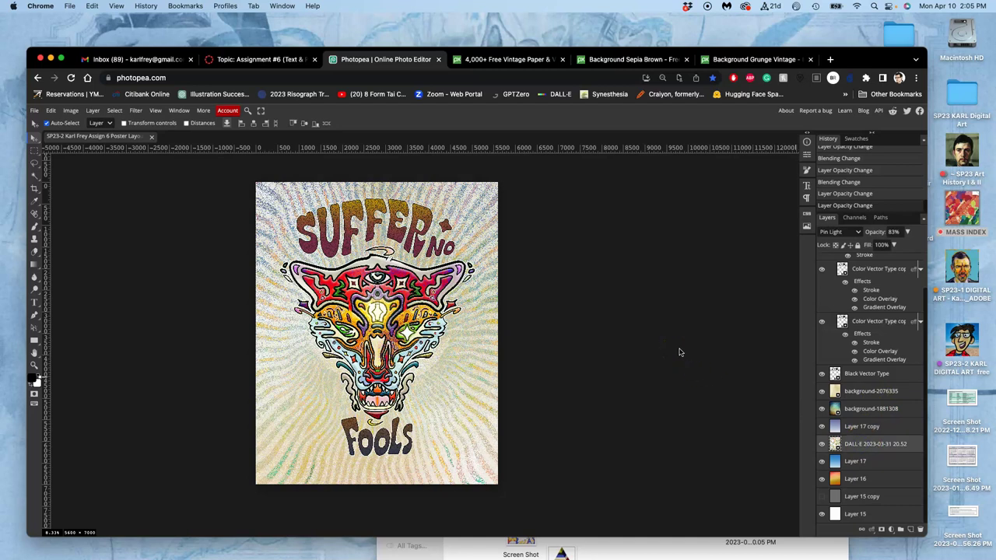
key("alt+ctrl+t")
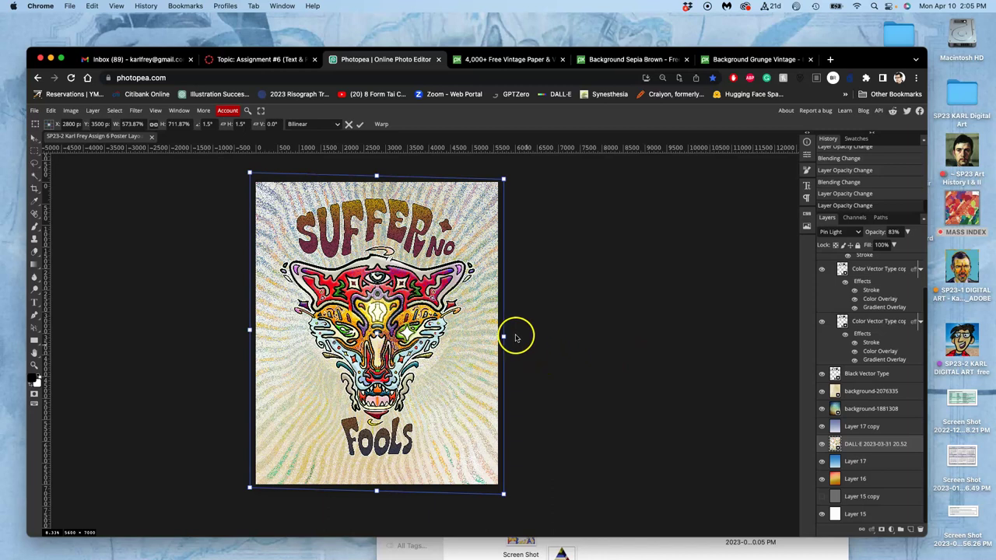
left_click_drag(507, 335, 495, 340)
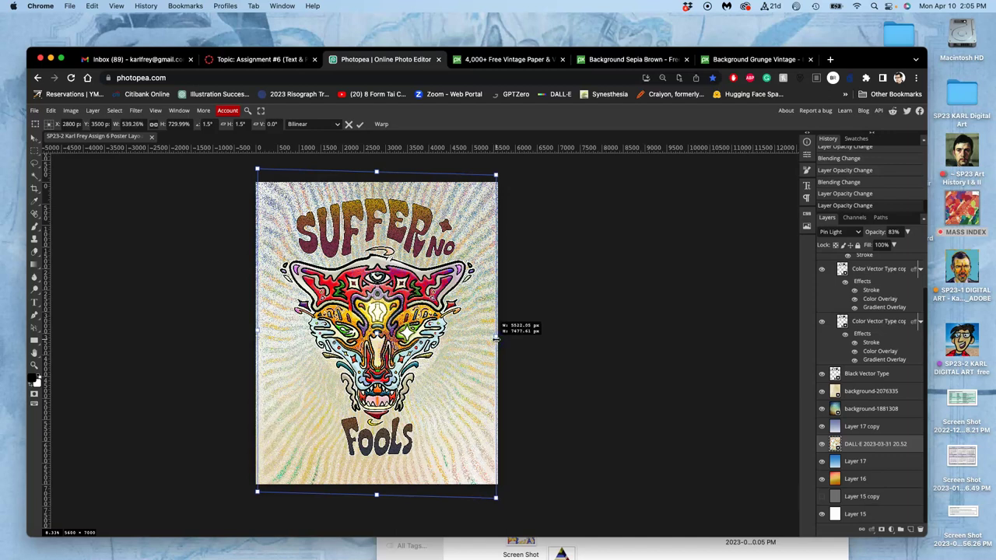
key("Return")
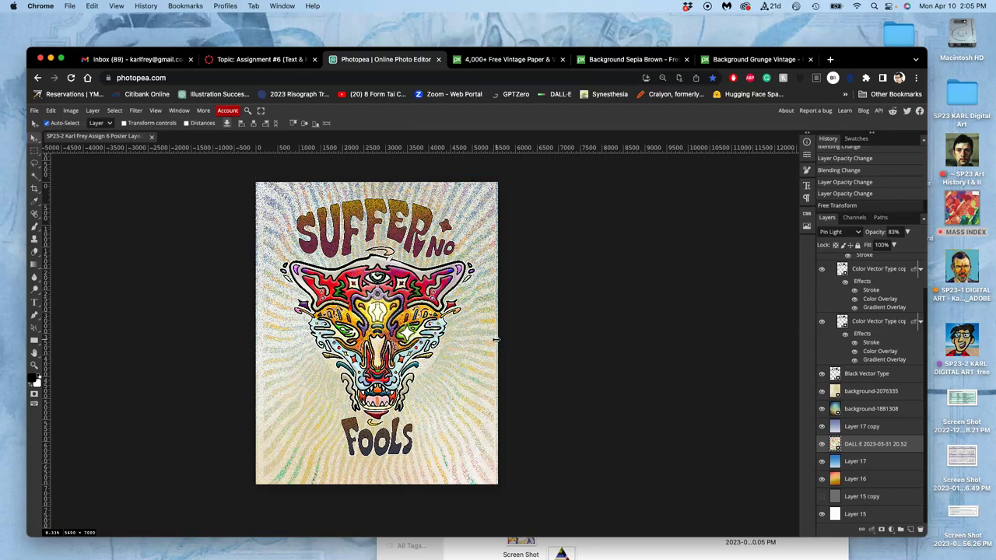
Show the rulers and drag four guides just inside the top, left, bottom and right edges
left_click(449, 269)
key("super+r")
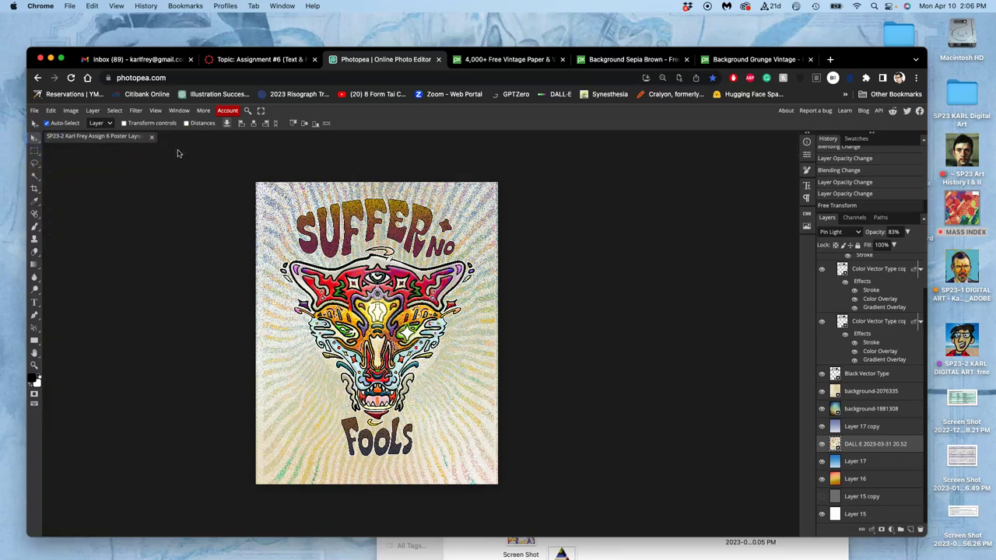
key("super+r")
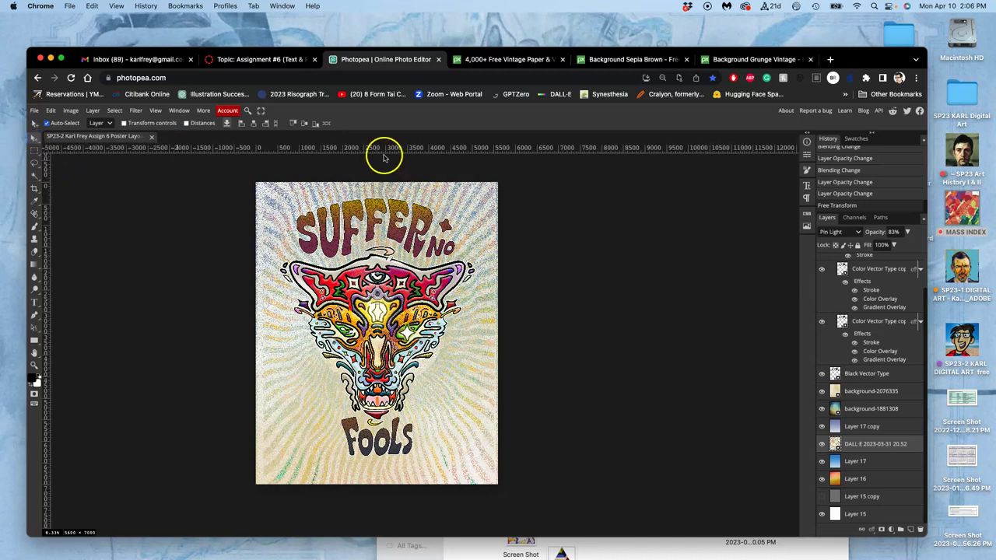
left_click_drag(382, 155, 377, 186)
left_click_drag(51, 194, 263, 226)
left_click_drag(355, 151, 369, 479)
left_click_drag(43, 372, 490, 369)
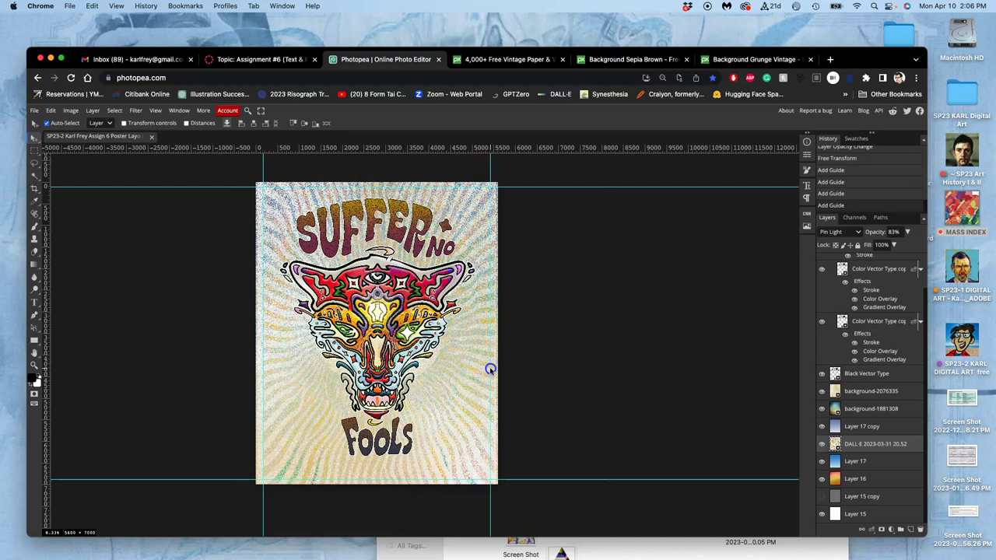
Add a new empty layer above the top artwork layer and name it 'Border Mask'
left_click(37, 153)
scroll(836, 285, "up", 2)
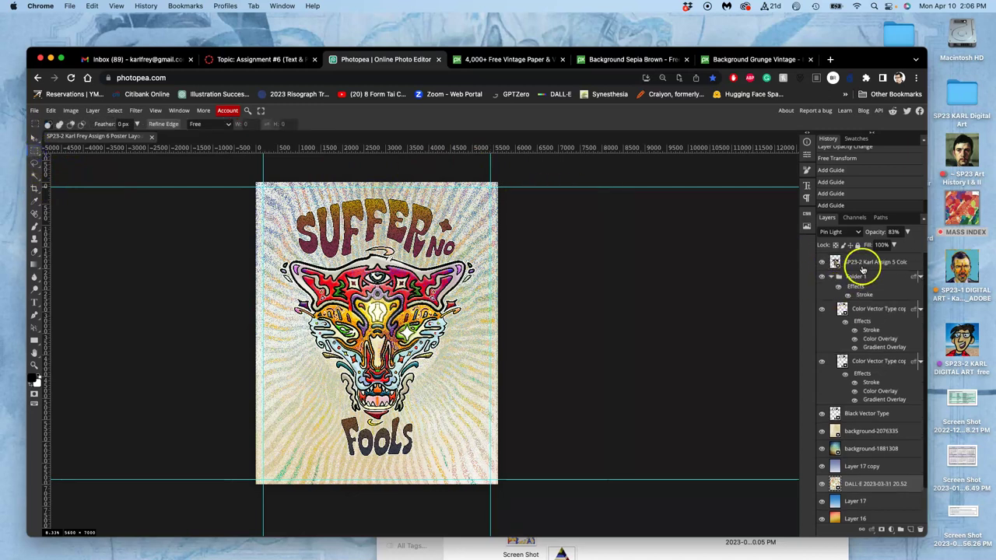
left_click(862, 266)
left_click(908, 530)
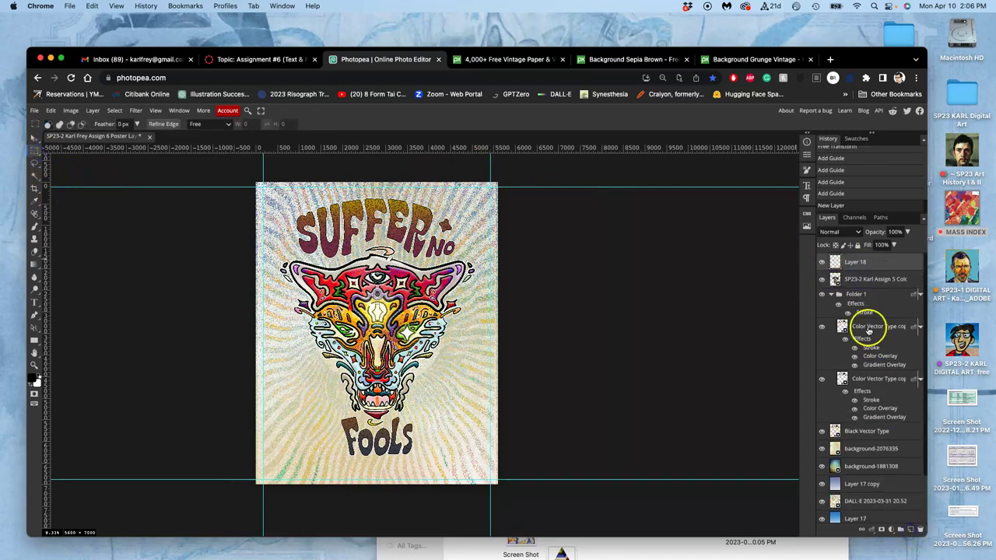
double_click(856, 265)
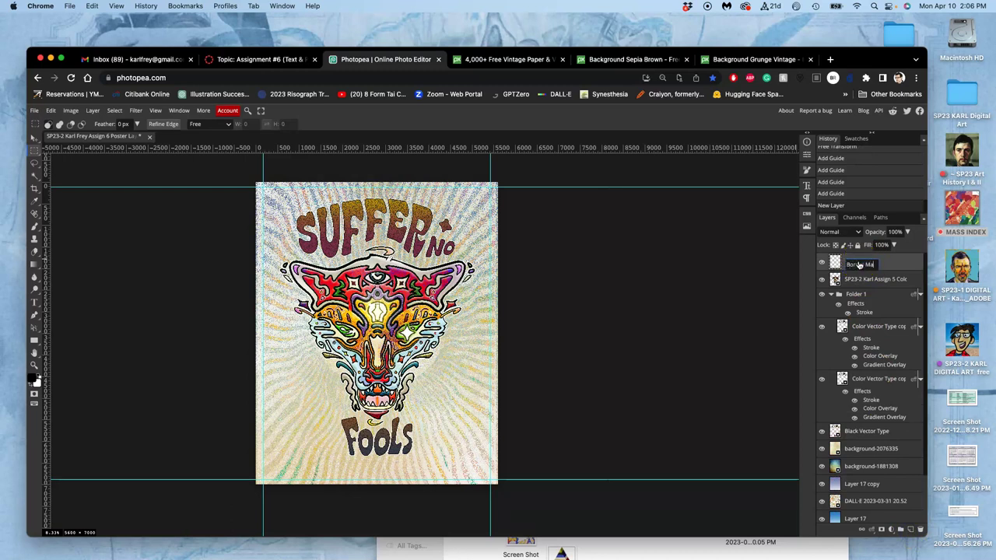
type("Border Mask")
left_click(892, 271)
Marquee-select thin strips along the top, left and remaining poster edges up to the guides
left_click_drag(232, 165, 220, 478)
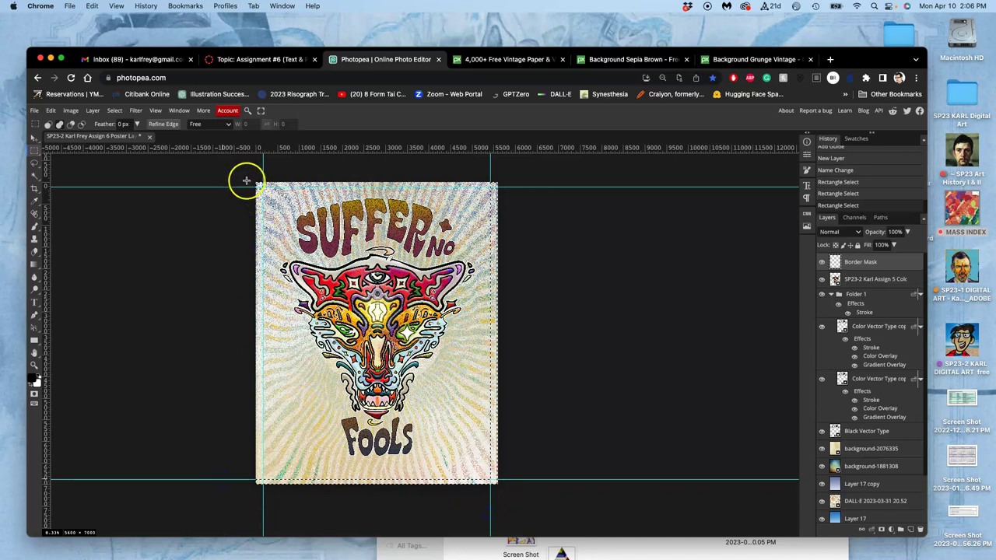
left_click_drag(248, 213, 262, 521)
left_click_drag(251, 167, 512, 187)
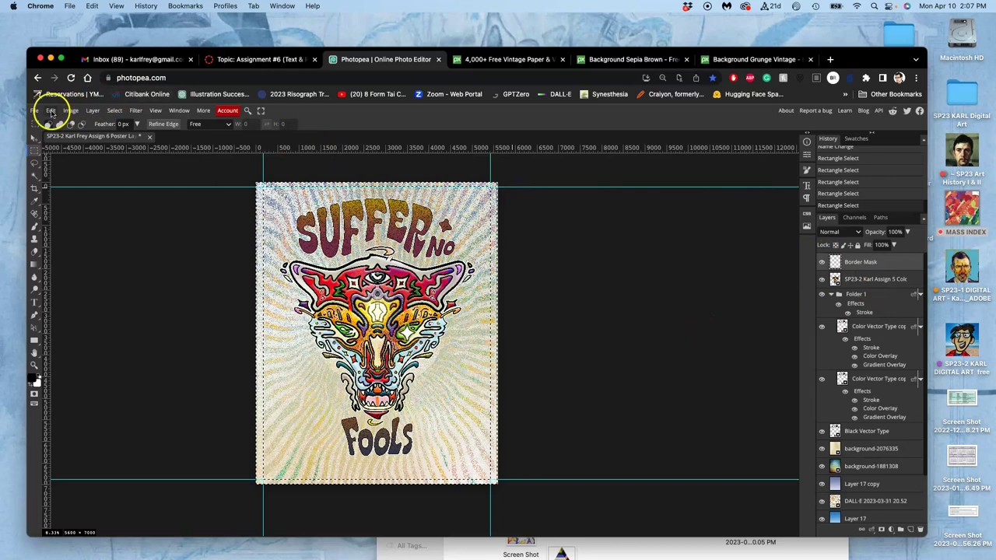
Fill the selected border strips with White, deselect, and hide the guides
left_click(50, 110)
left_click(60, 254)
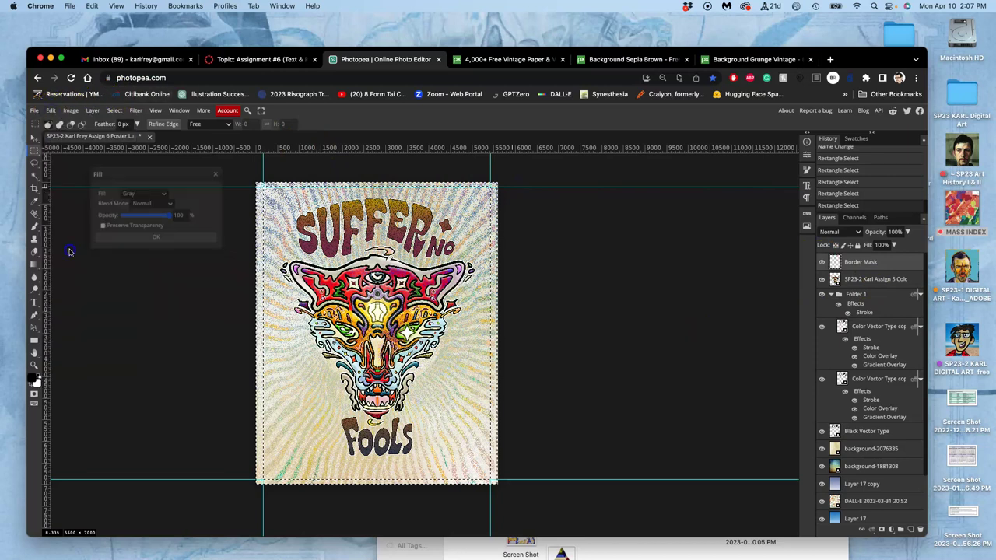
left_click(134, 193)
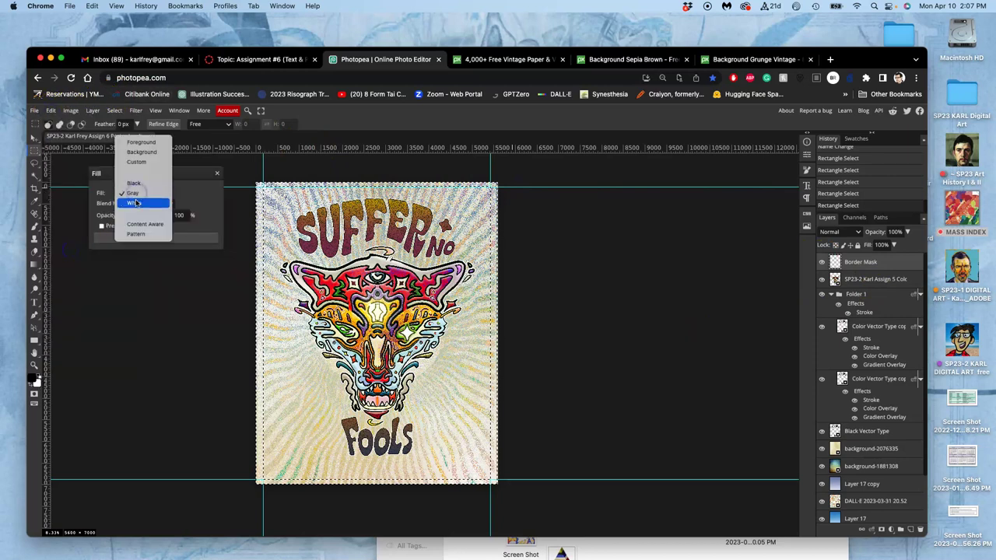
left_click(135, 202)
left_click(150, 239)
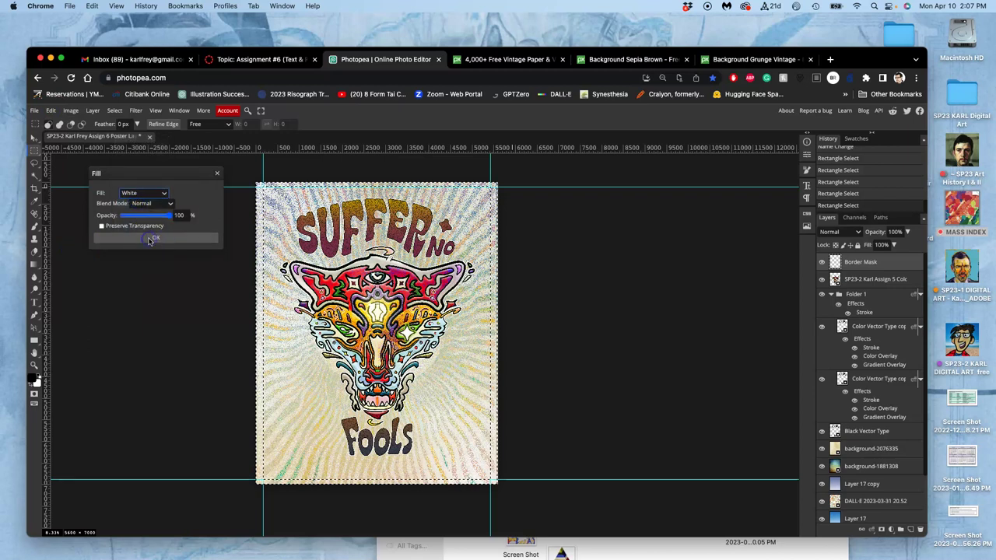
left_click(177, 270)
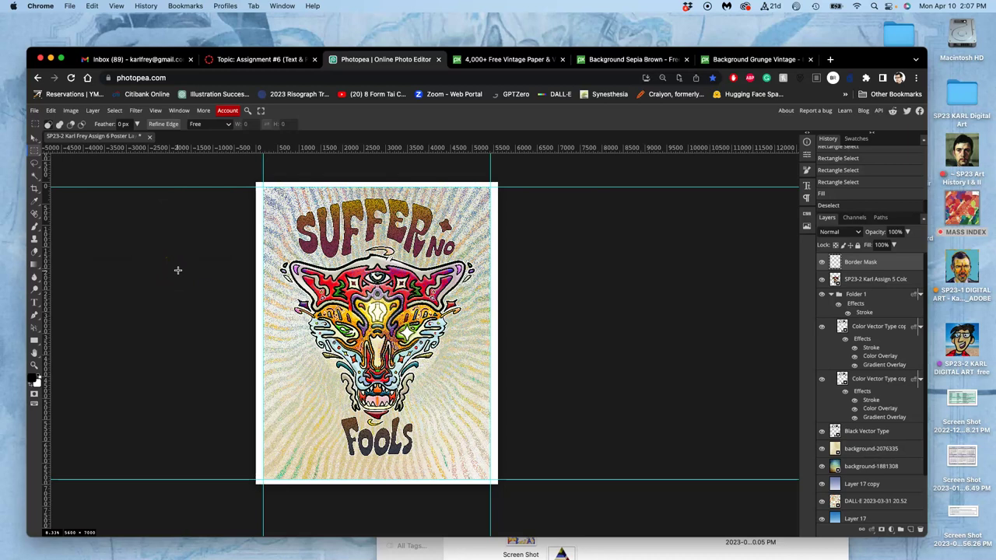
key("super+semicolon")
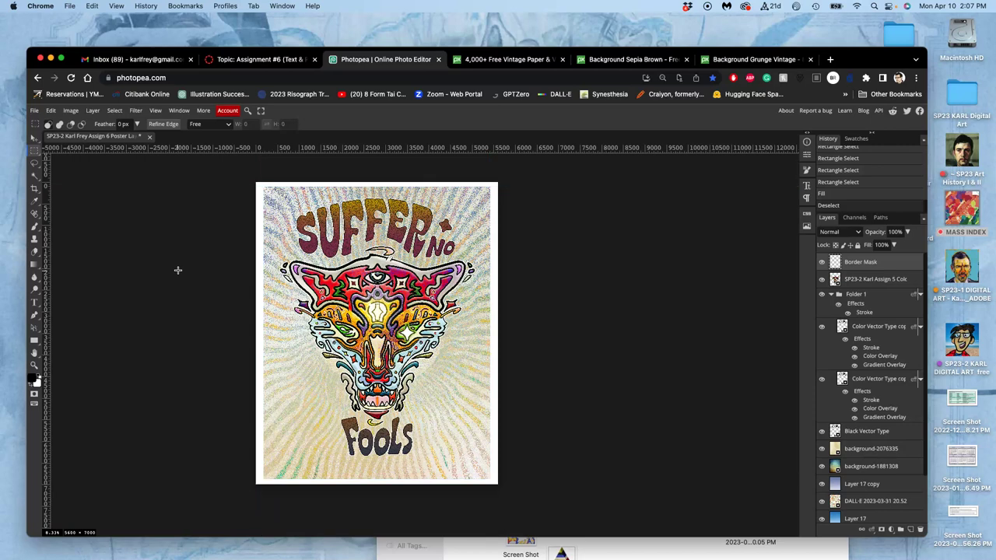
Zoom in and toggle the Border Mask layer off and on to compare the white frame
key("super+equal")
key("super+equal")
key("super+equal")
key("super+equal")
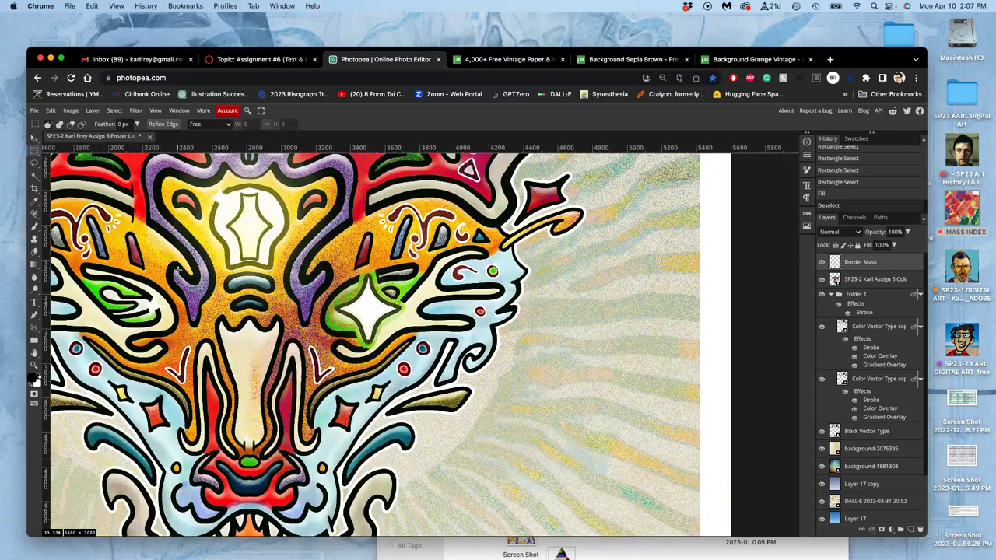
scroll(395, 276, "left", 10)
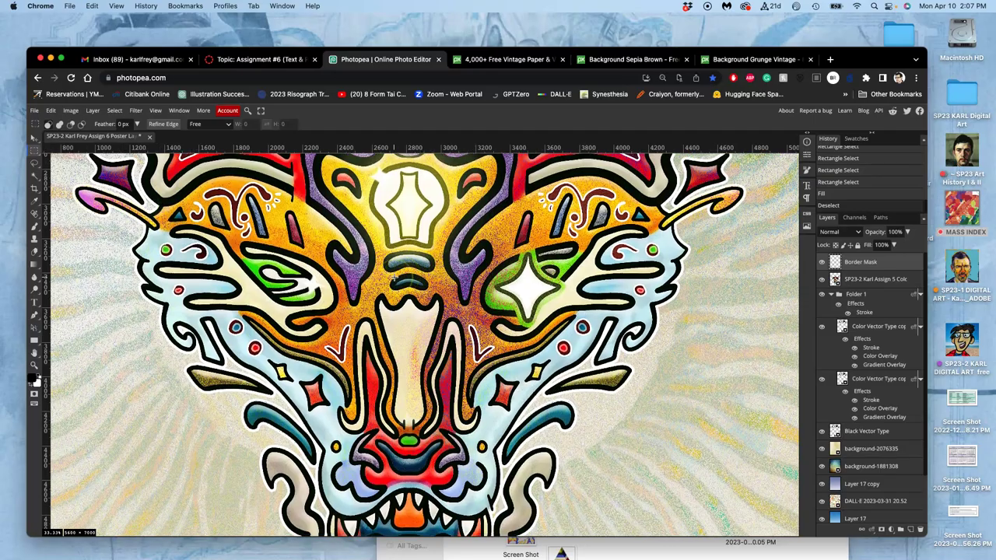
scroll(394, 277, "up", 15)
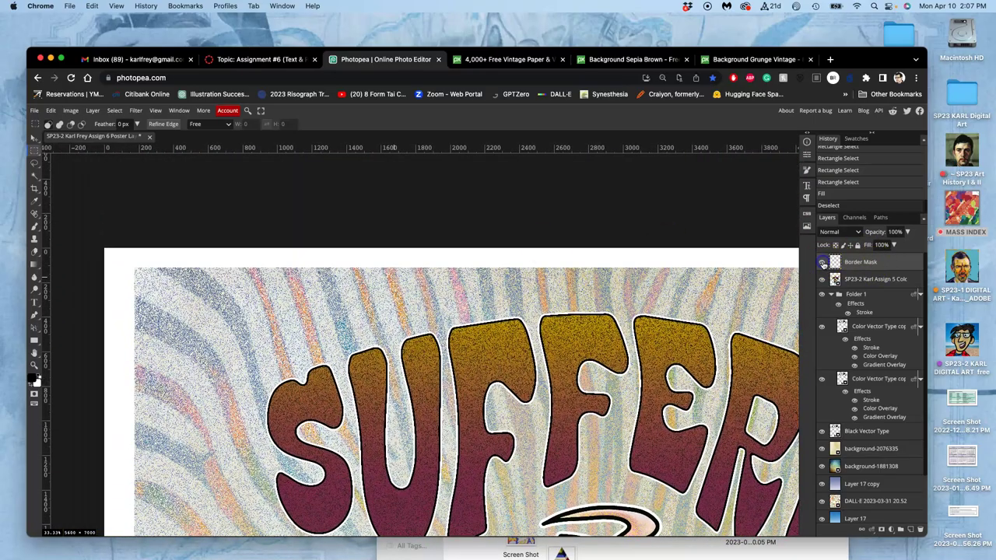
left_click(822, 263)
left_click(823, 263)
Pan around the zoomed poster to check its edges, then save the layered document
scroll(576, 360, "right", 10)
scroll(575, 360, "down", 5)
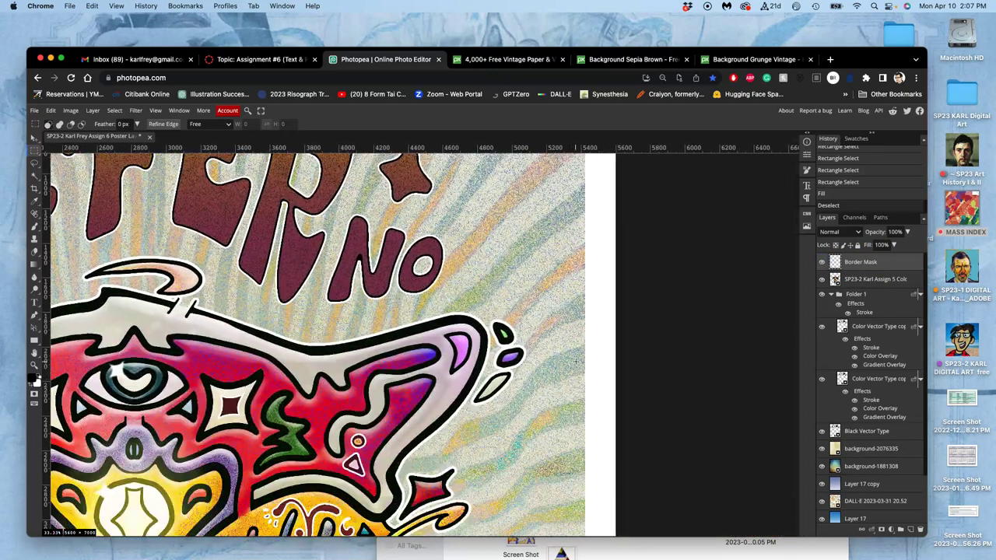
scroll(575, 360, "down", 10)
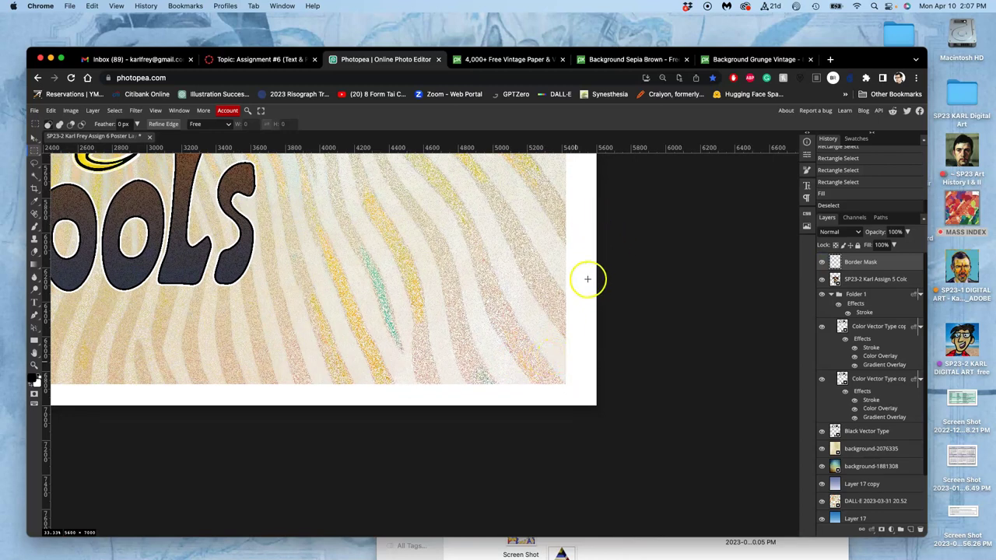
scroll(589, 321, "left", 15)
scroll(588, 321, "up", 3)
scroll(588, 321, "up", 15)
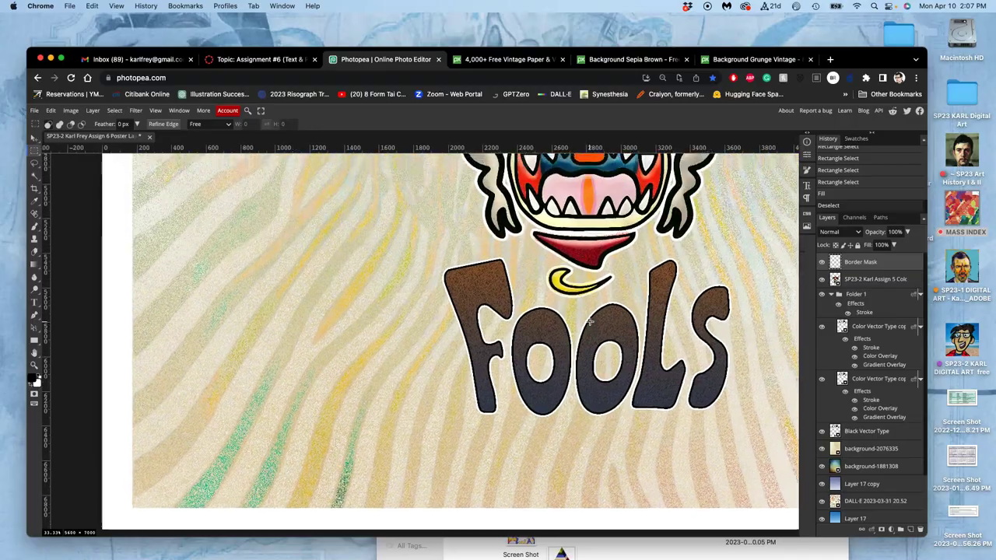
scroll(590, 321, "up", 10)
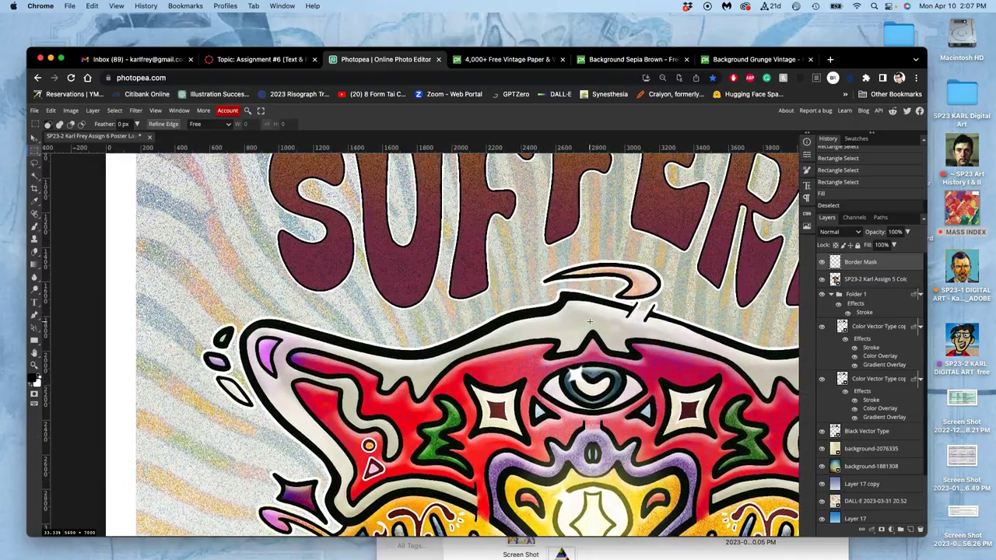
scroll(590, 321, "right", 3)
scroll(589, 322, "down", 8)
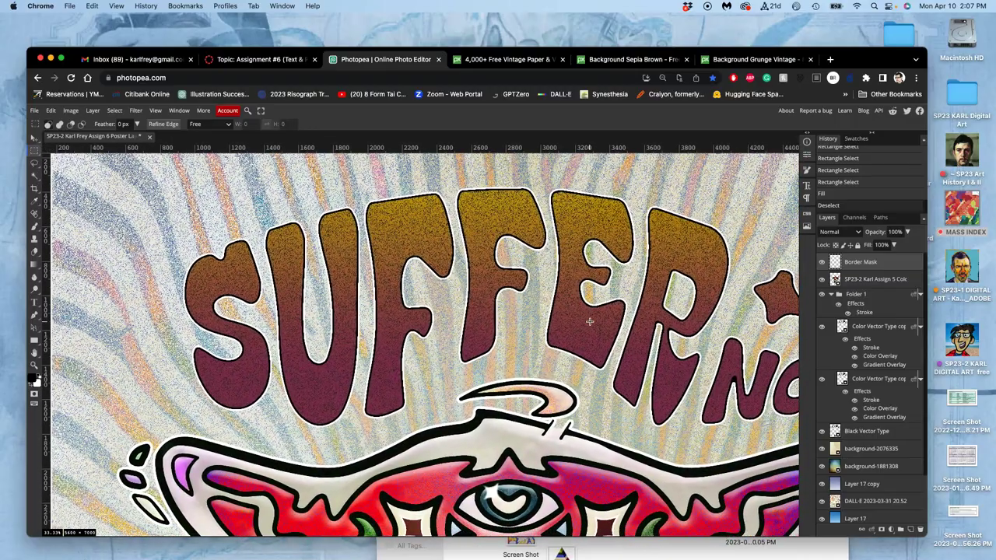
scroll(590, 322, "down", 3)
scroll(590, 322, "right", 1)
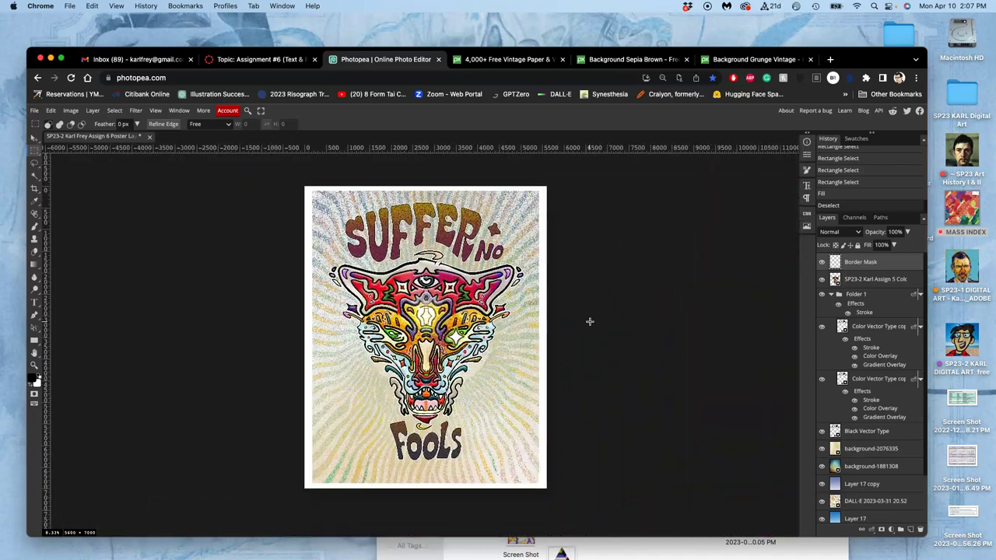
key("ctrl+s")
Use Layer > Flatten Image to merge the border and artwork into one Background layer
left_click(92, 110)
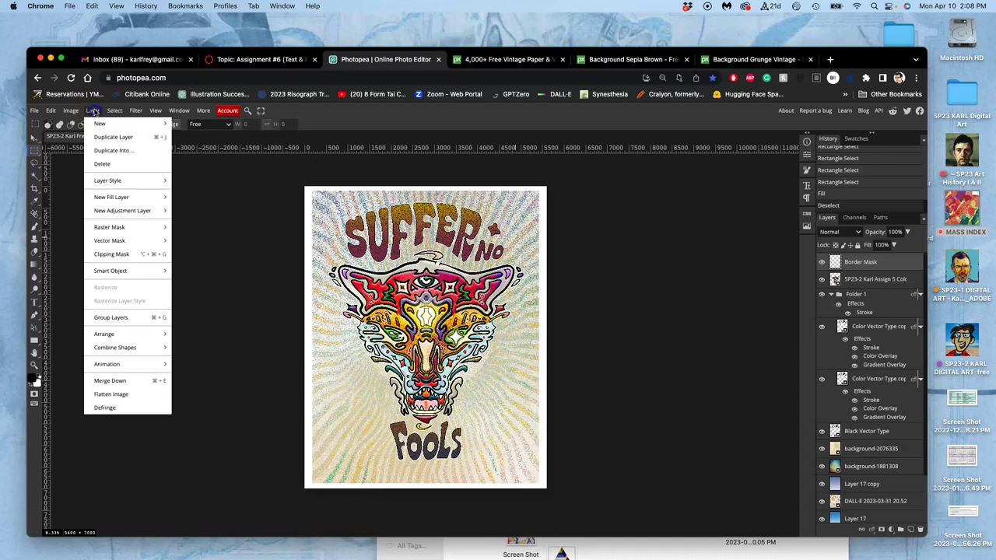
left_click(126, 395)
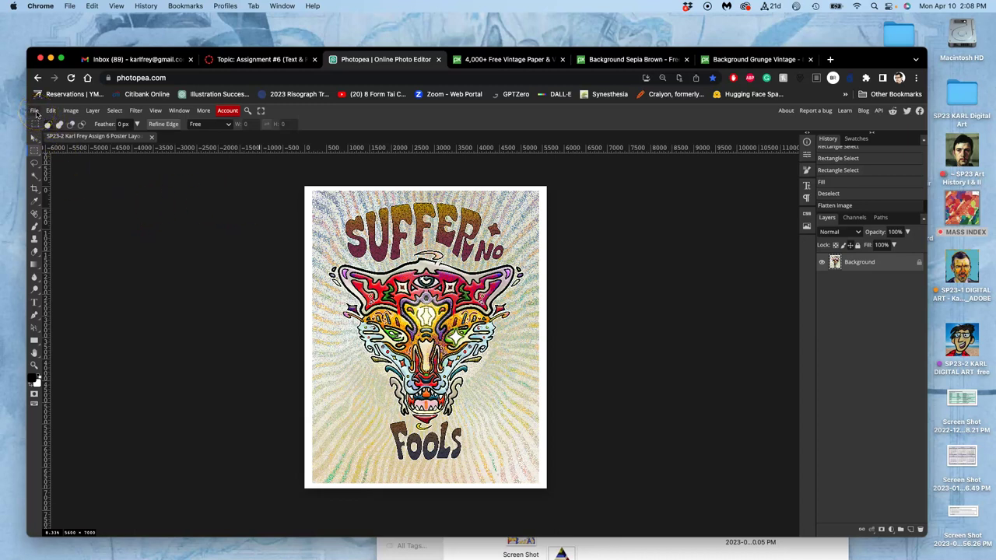
Export the flattened poster as a 5600 × 7000 TIFF with a PR- filename prefix
left_click(35, 111)
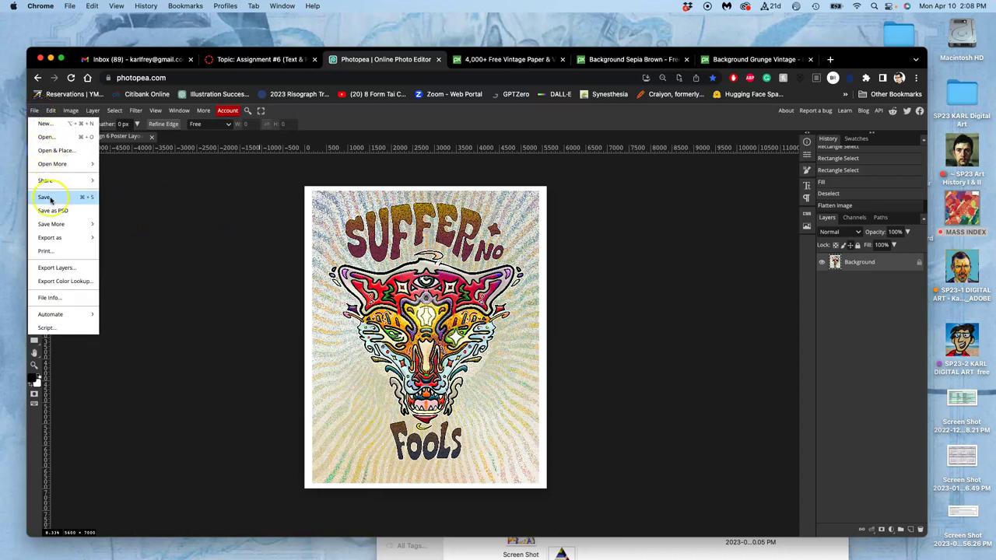
mouse_move(54, 242)
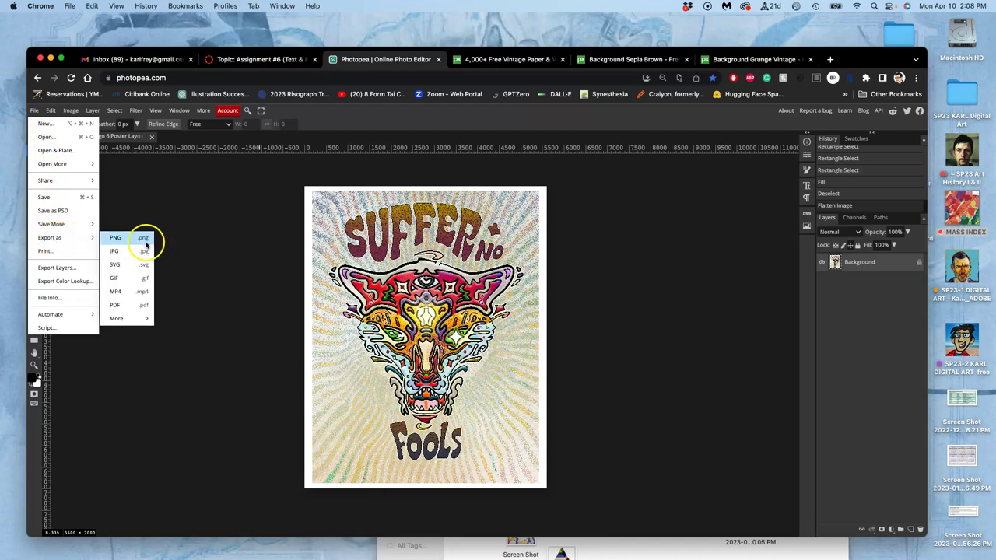
mouse_move(133, 319)
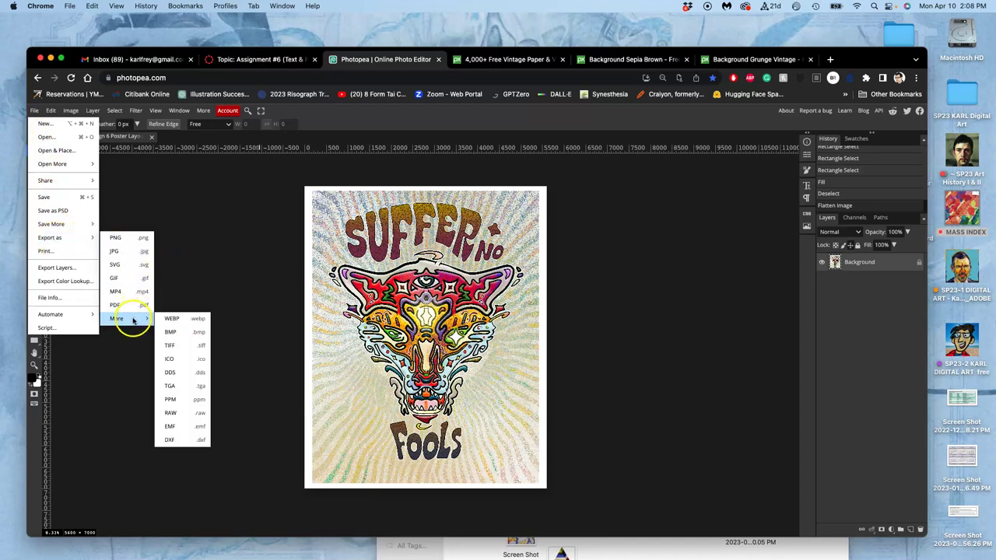
left_click(173, 347)
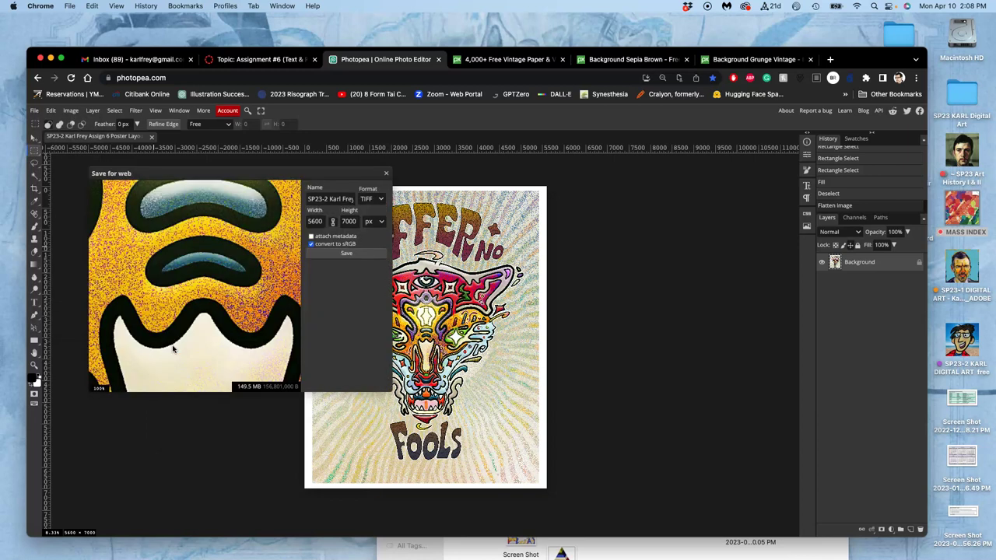
left_click(309, 199)
left_click(358, 200)
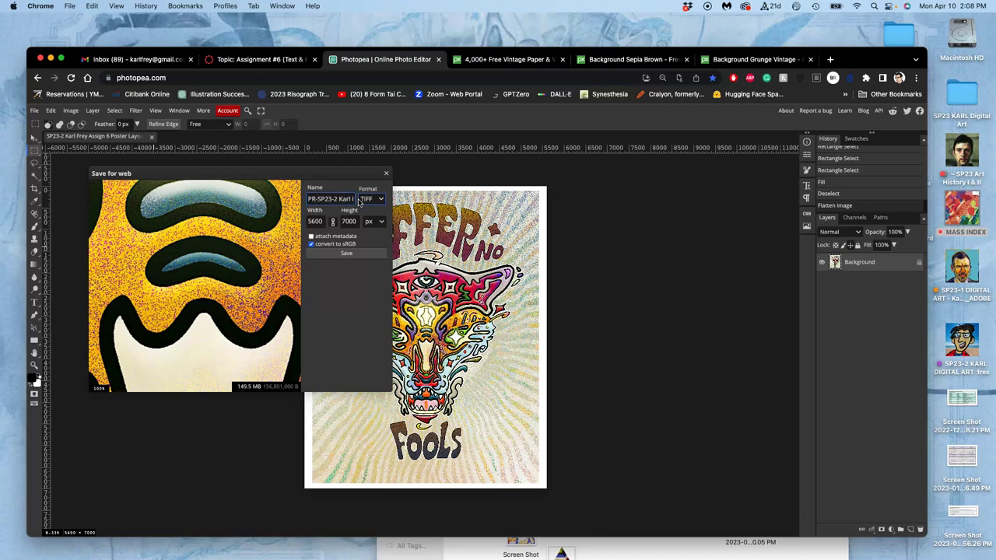
left_click(347, 253)
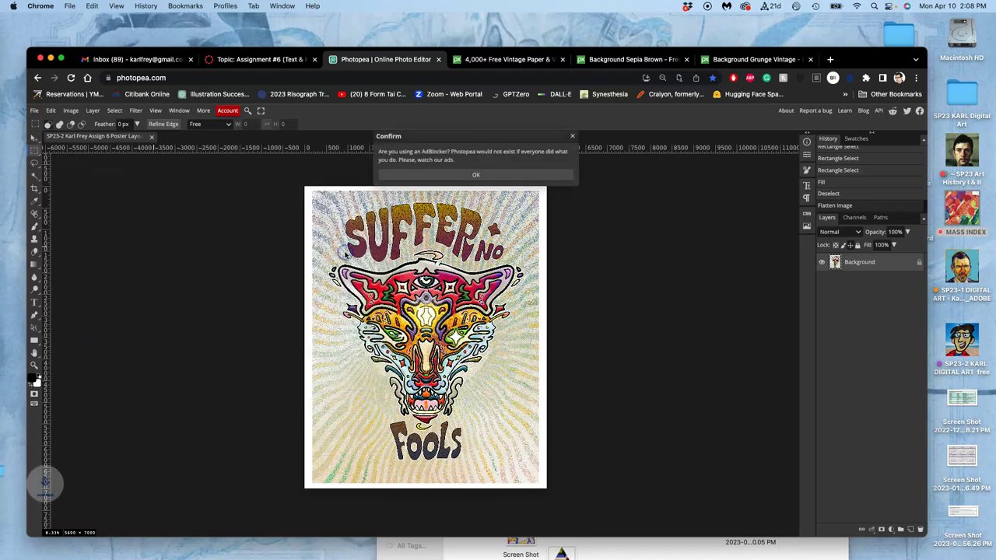
left_click(459, 174)
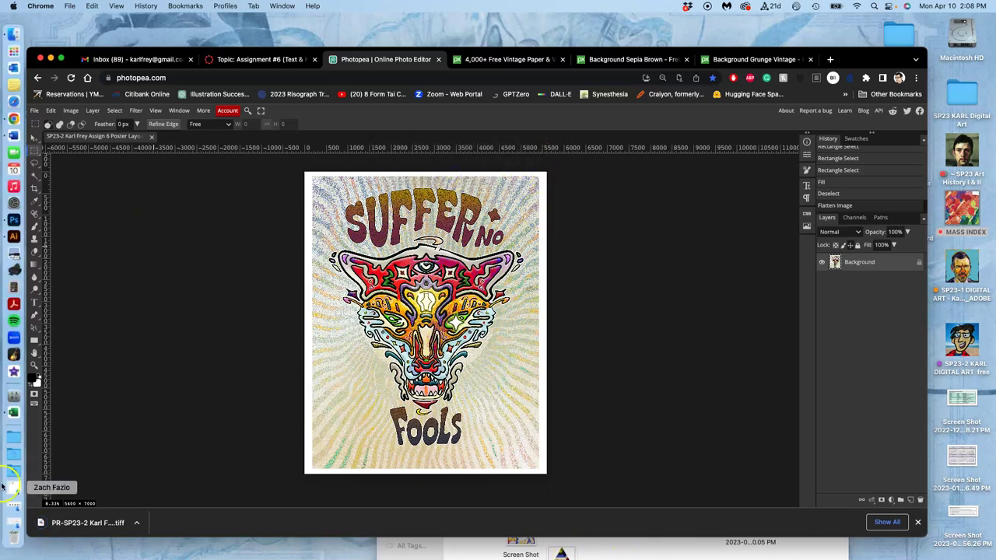
Drag the downloaded TIFF from Downloads onto the desktop and give it a colour tag
left_click(12, 477)
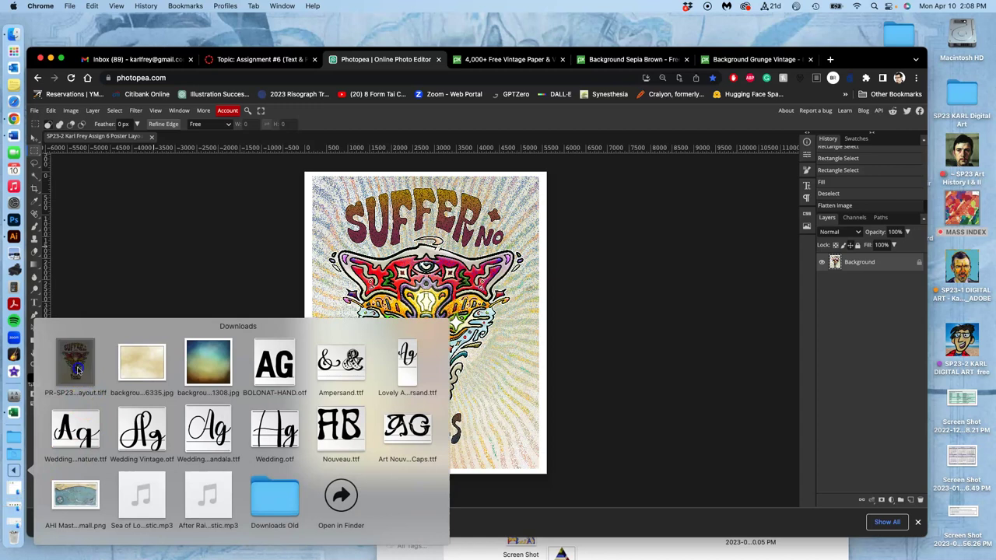
left_click_drag(74, 363, 836, 29)
right_click(836, 30)
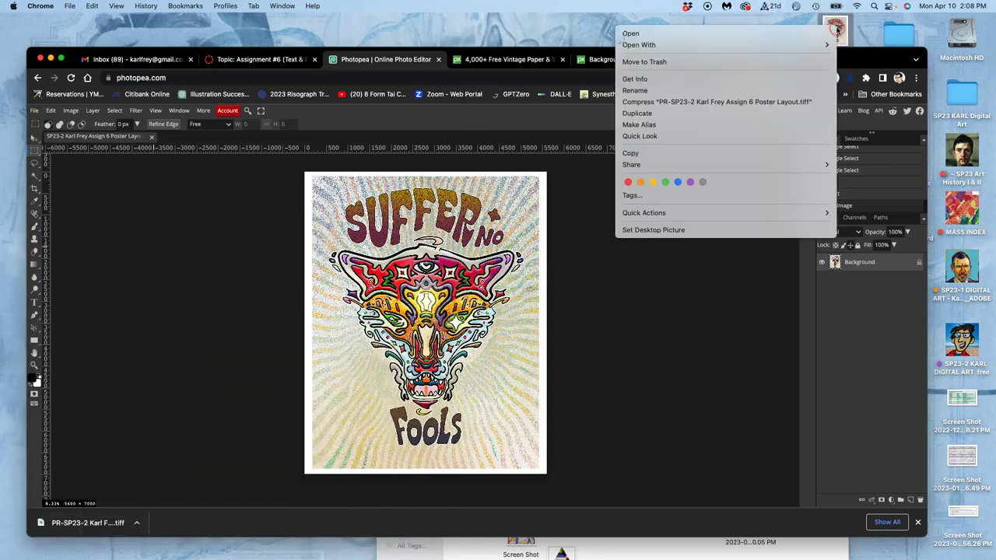
left_click(689, 182)
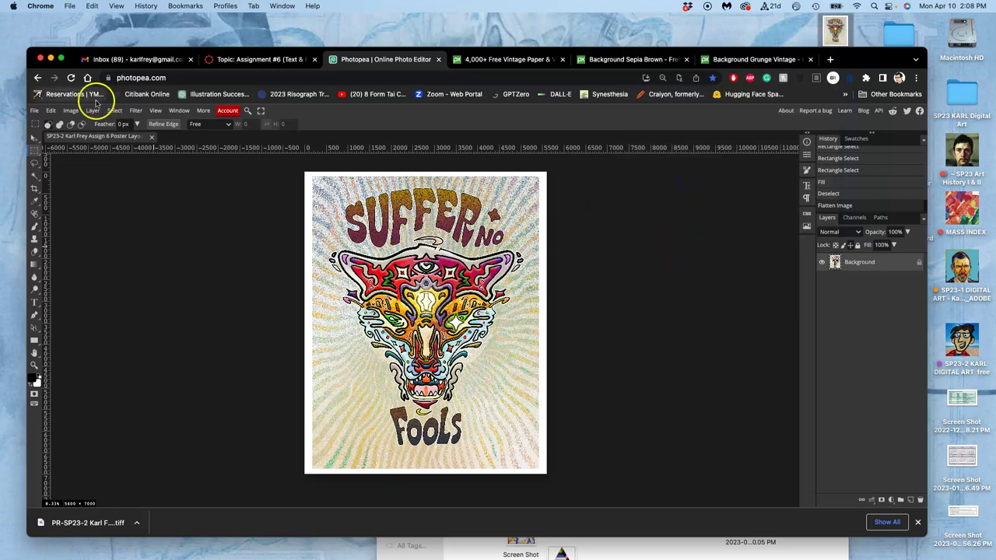
Export the flattened poster as a 100% quality JPG
left_click(34, 111)
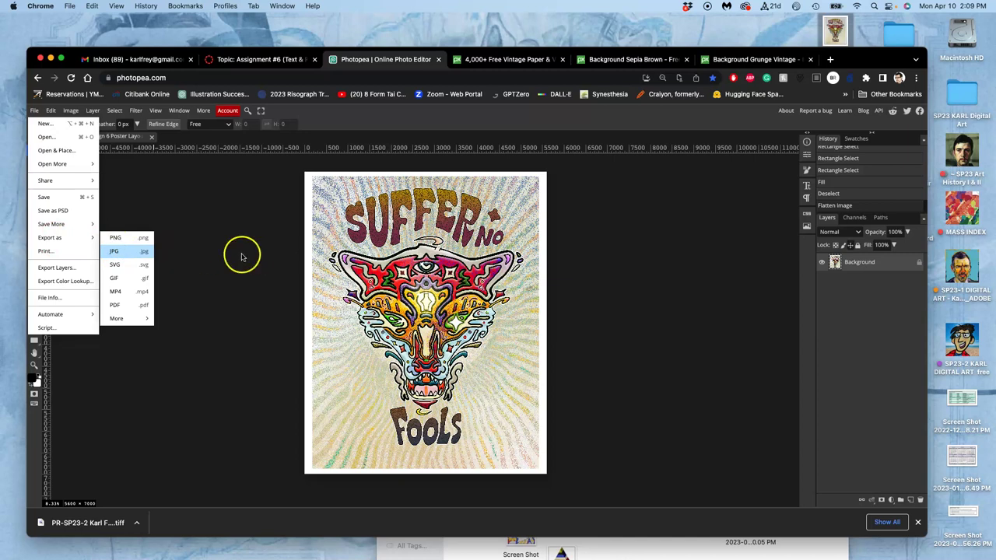
left_click(144, 252)
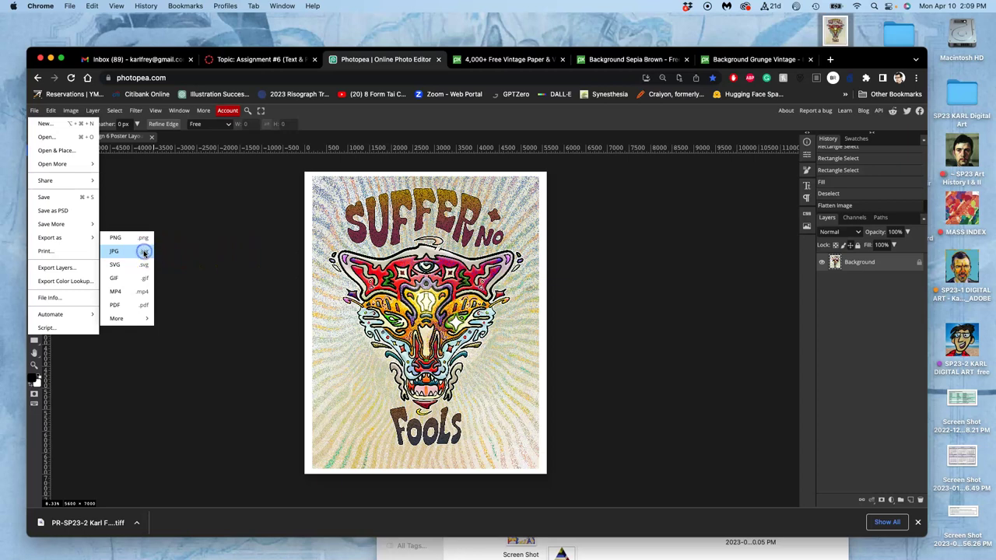
left_click(144, 252)
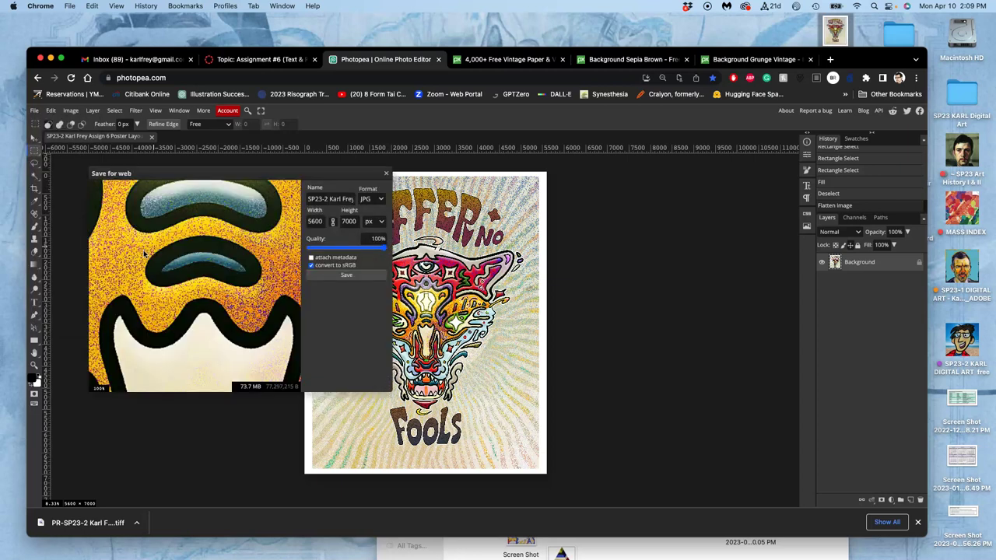
left_click(340, 275)
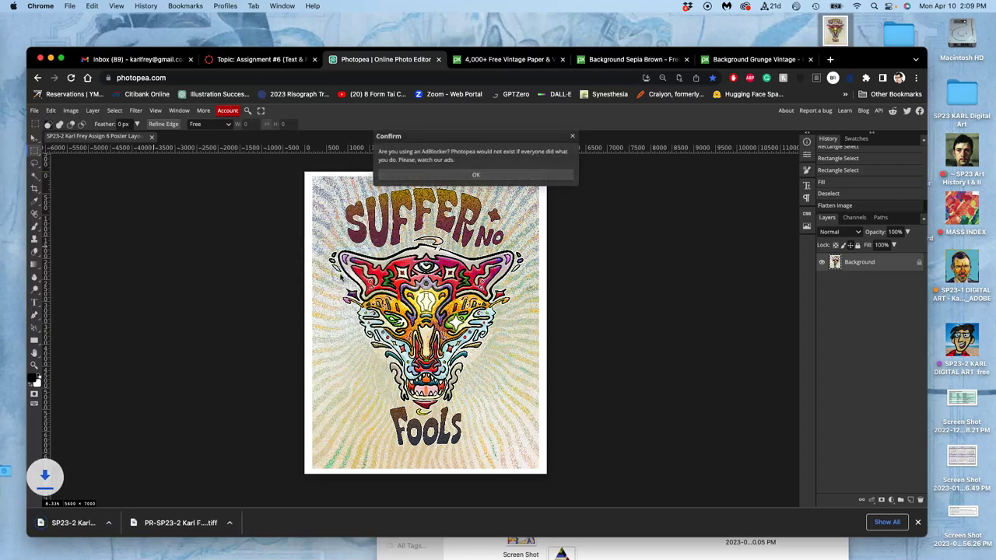
left_click(529, 174)
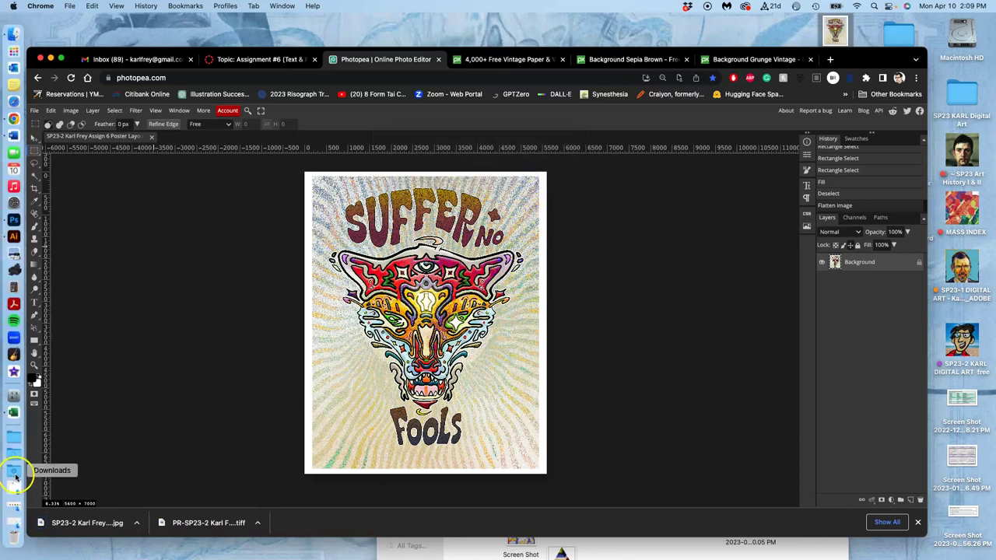
Drag the downloaded JPG from Downloads onto the desktop and tag it orange
left_click(13, 471)
left_click_drag(75, 376, 741, 20)
right_click(742, 20)
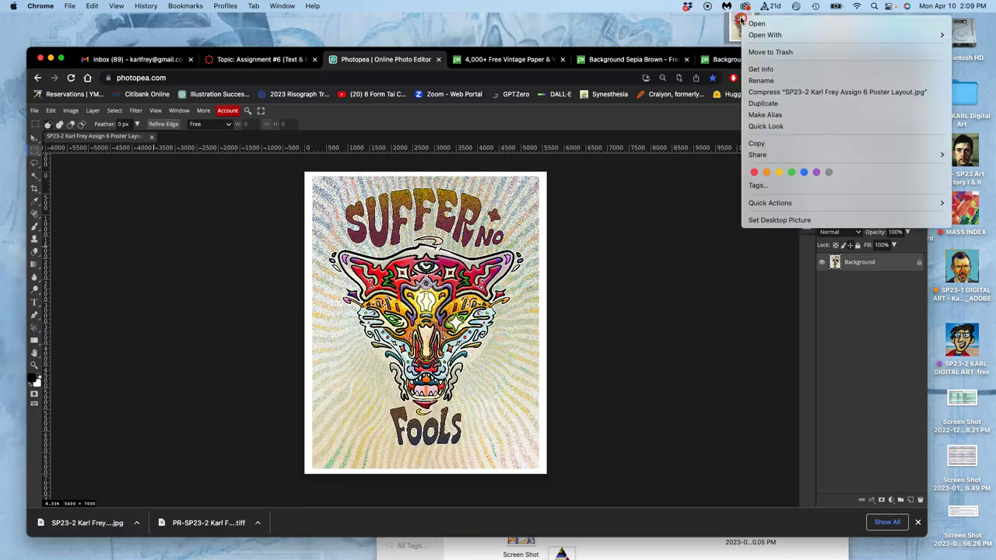
left_click(766, 173)
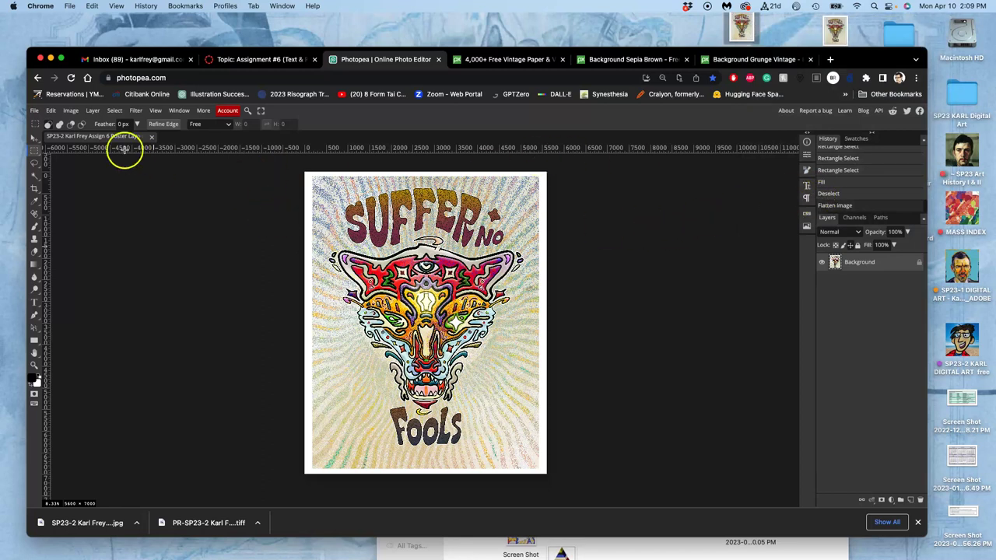
Step back in History before the flatten and close the poster without saving
left_click(829, 195)
left_click(152, 138)
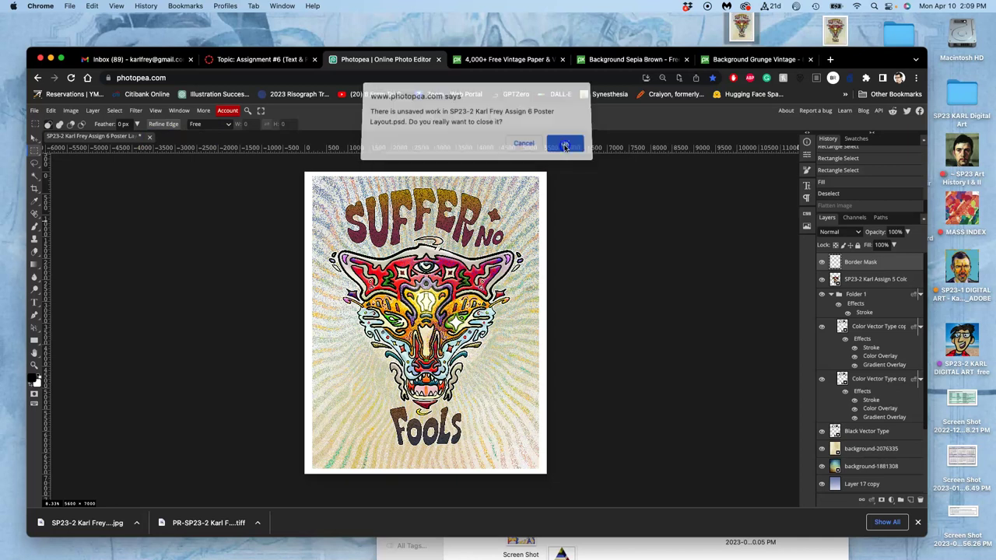
left_click(566, 146)
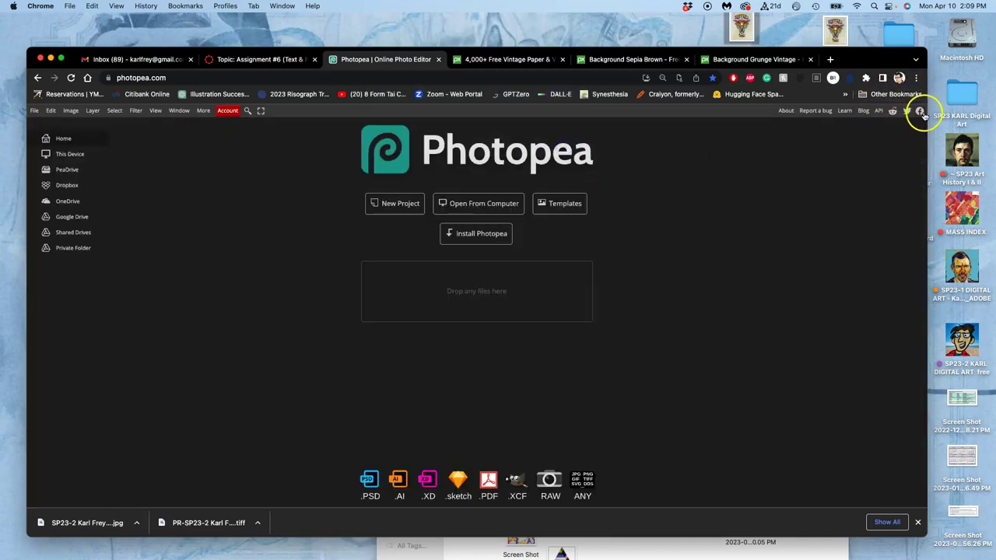
Drag the layered poster PSD from the Assign #6 folder into Photopea to reopen it
key("ctrl+Up")
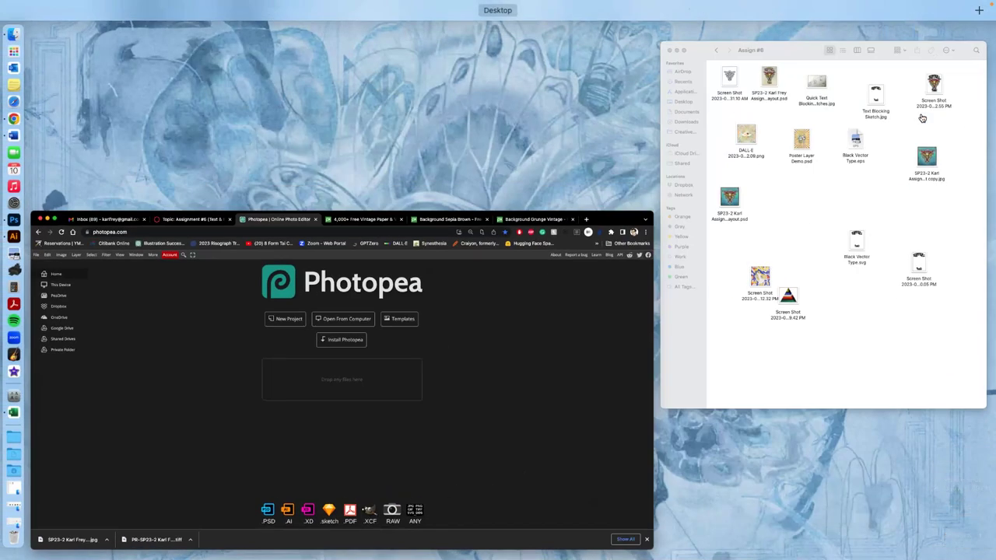
left_click(922, 117)
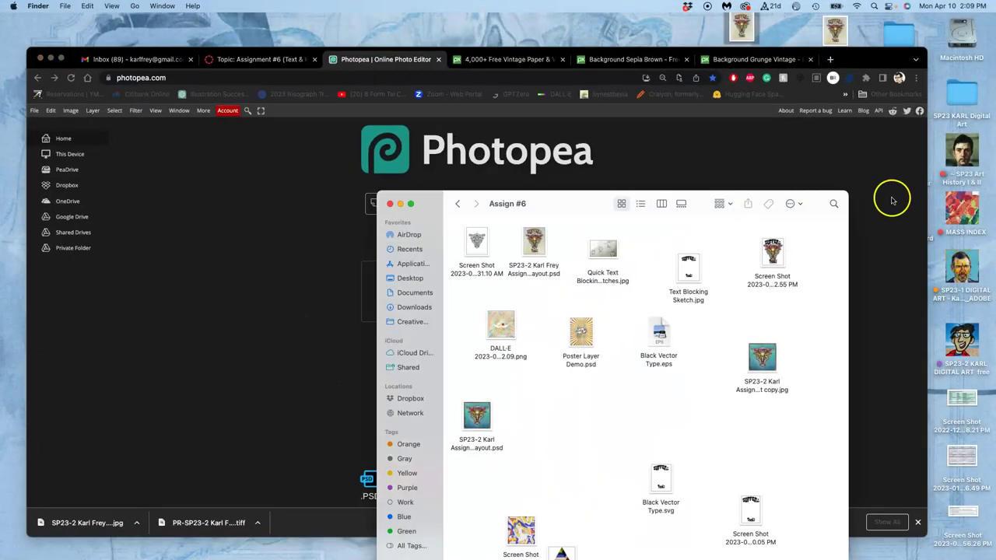
left_click(535, 241)
left_click_drag(430, 200, 719, 149)
left_click_drag(823, 190, 482, 292)
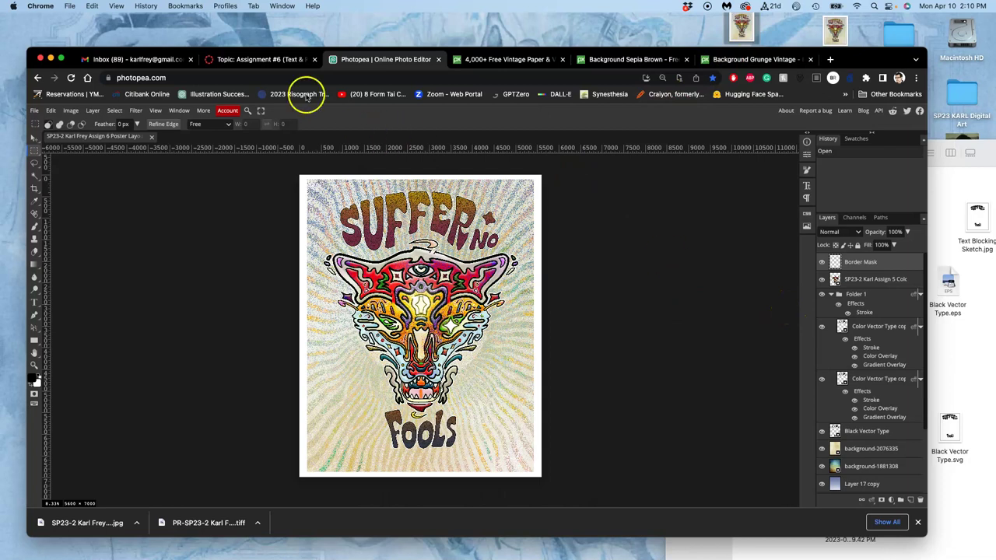
Glance at the course discussion page, then return to the poster in Photopea
left_click(260, 59)
scroll(433, 255, "up", 5)
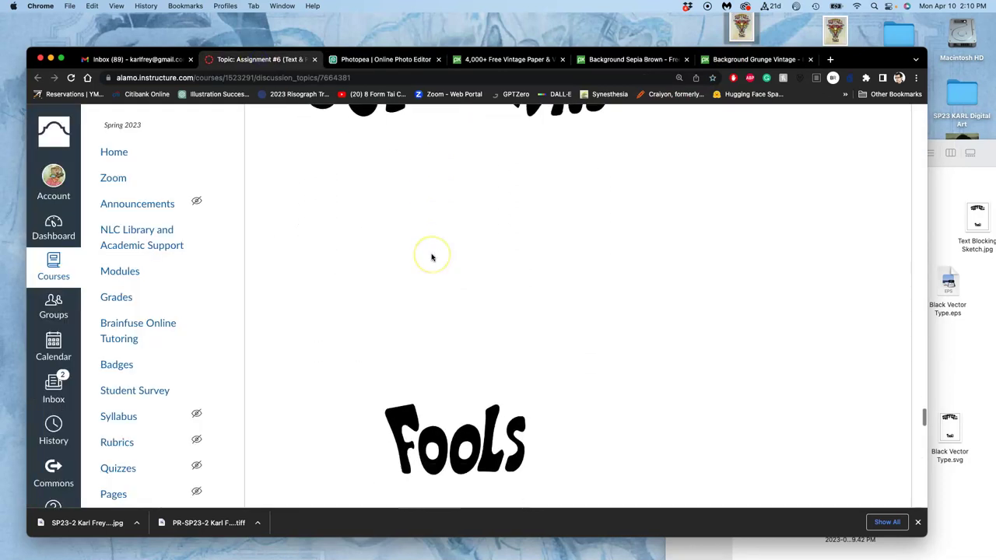
scroll(433, 255, "down", 6)
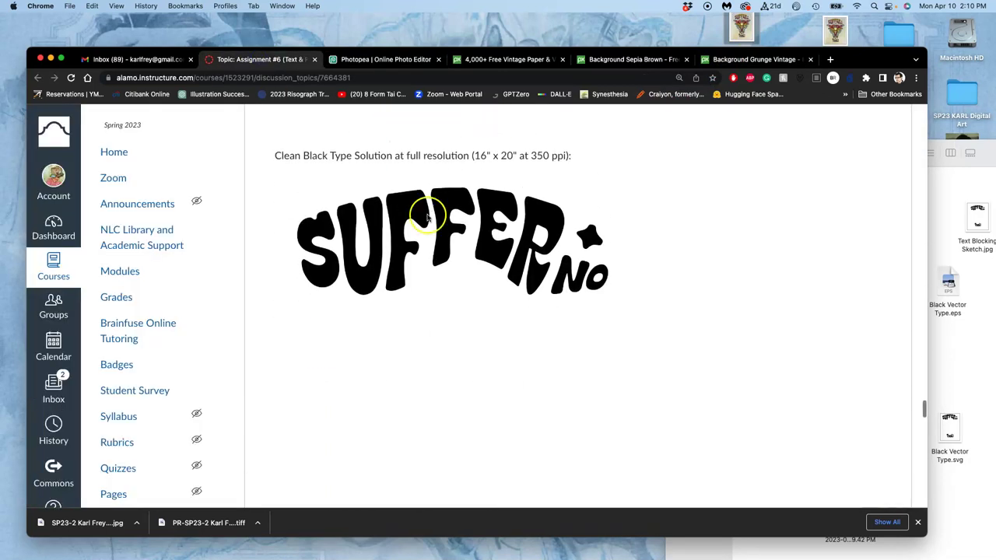
left_click(404, 60)
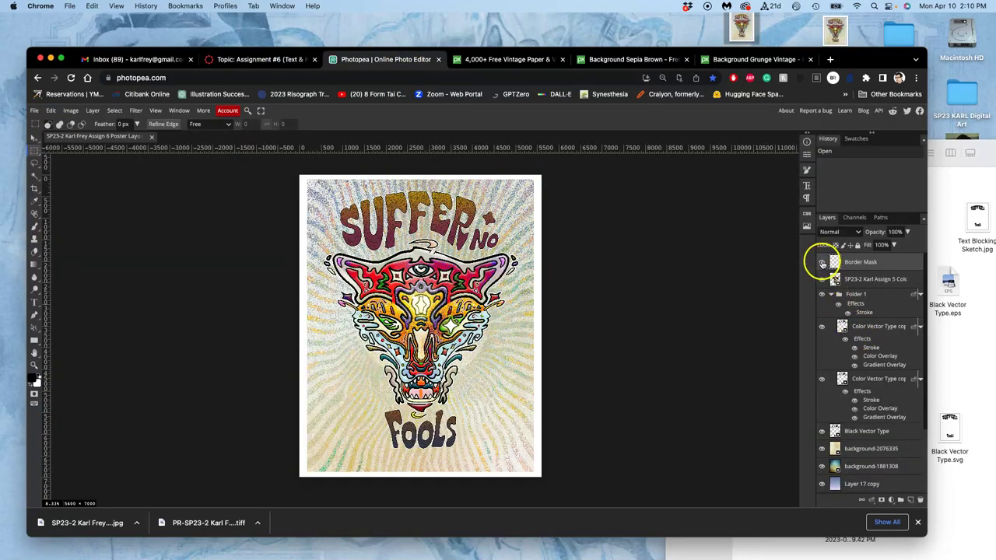
Hide Border Mask, creature, background-1881308, Layer 17 copy, DALL-E, Layer 17 and Layer 16, then zoom in
left_click_drag(821, 263, 821, 281)
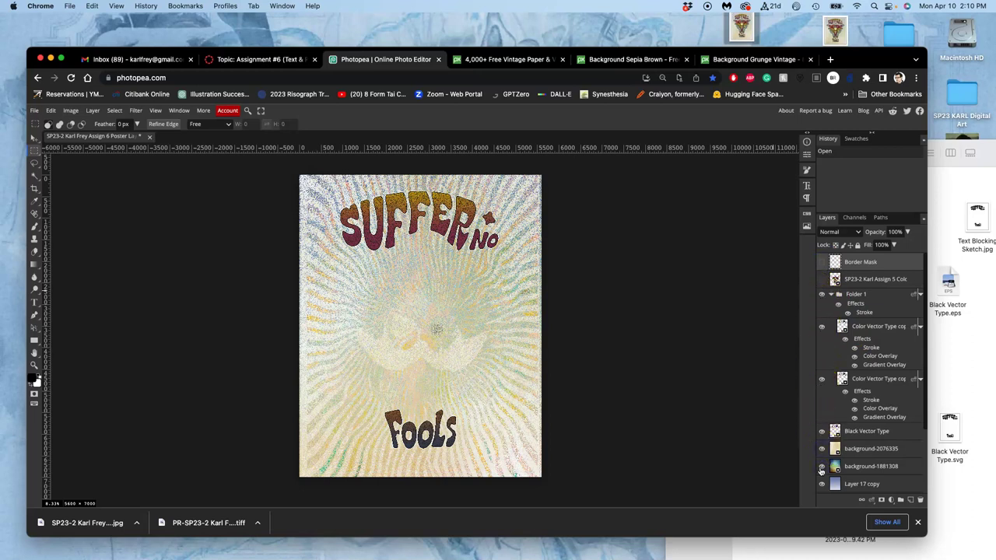
left_click(820, 466)
scroll(822, 451, "down", 3)
left_click(820, 414)
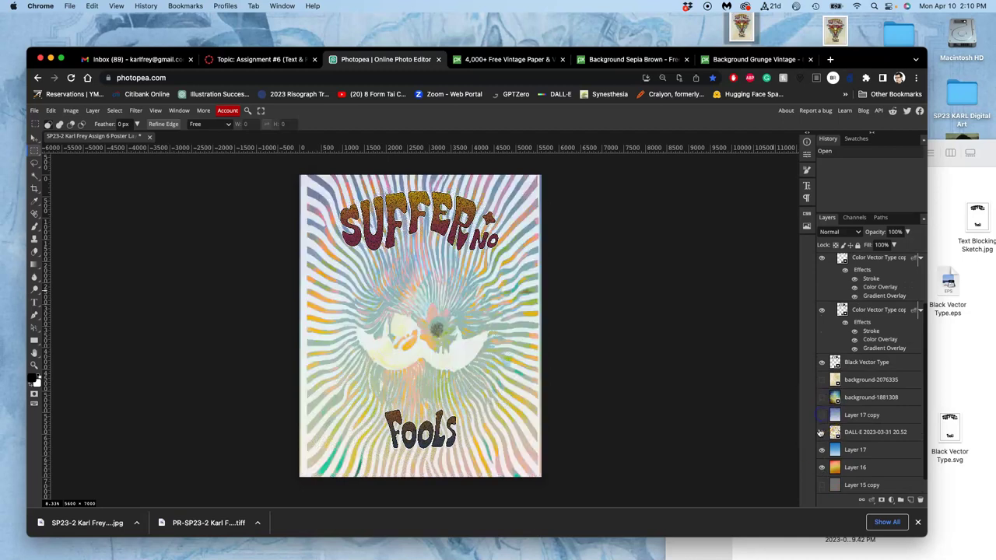
left_click(820, 433)
left_click(822, 450)
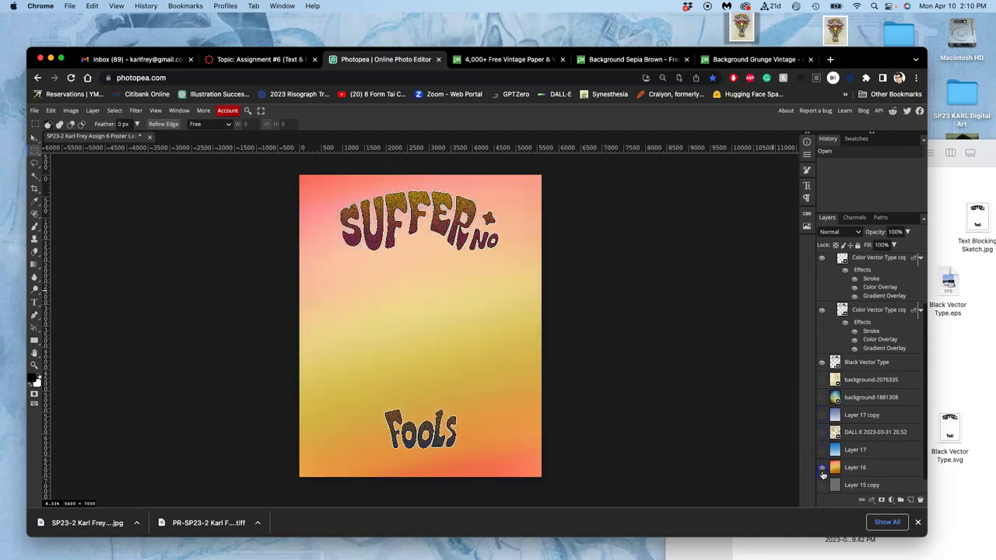
left_click(822, 467)
scroll(823, 474, "down", 1)
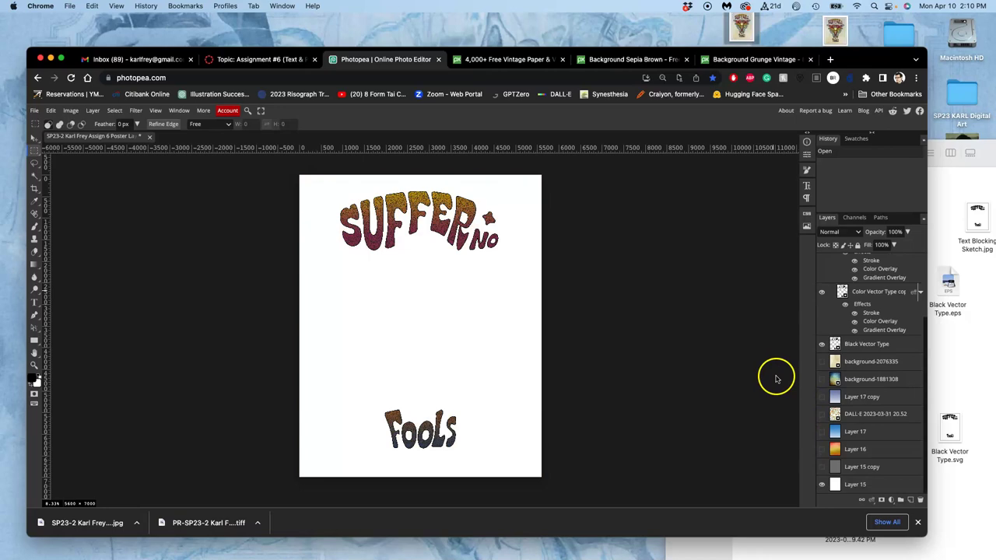
key("super+equal")
key("super+equal")
key("super+equal")
key("super+equal")
key("super+equal")
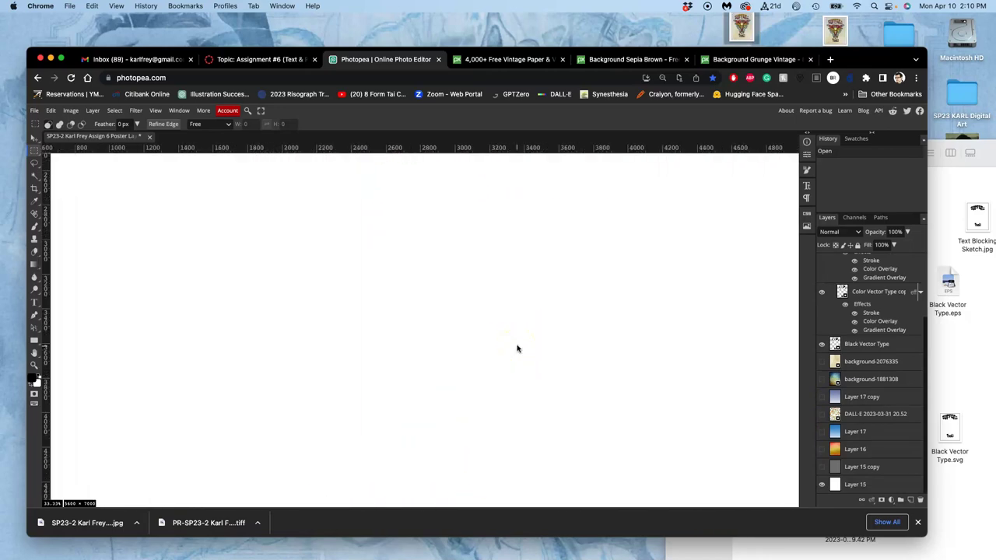
scroll(517, 348, "up", 10)
scroll(517, 349, "down", 1)
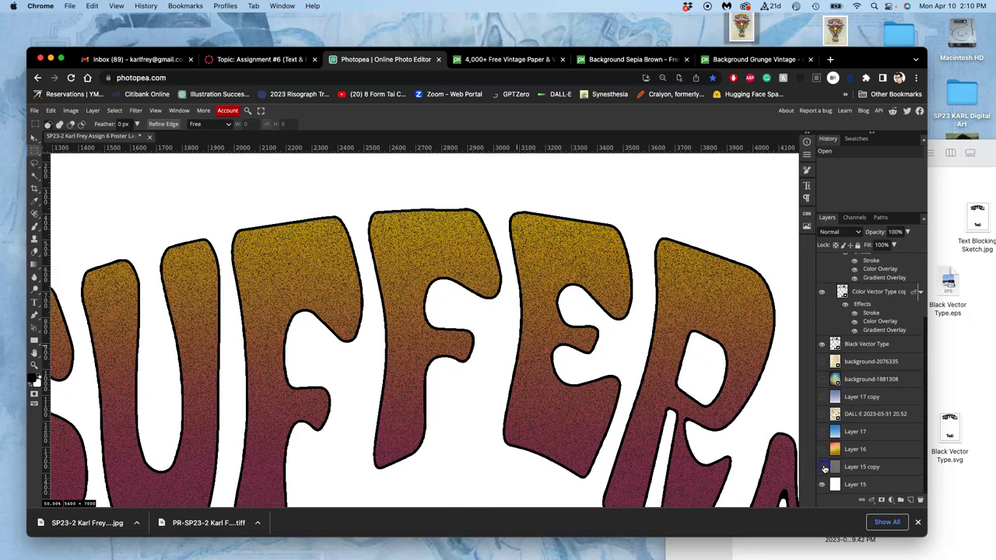
Briefly show the grey Layer 15 copy backdrop behind the lettering, then hide it again
left_click(824, 467)
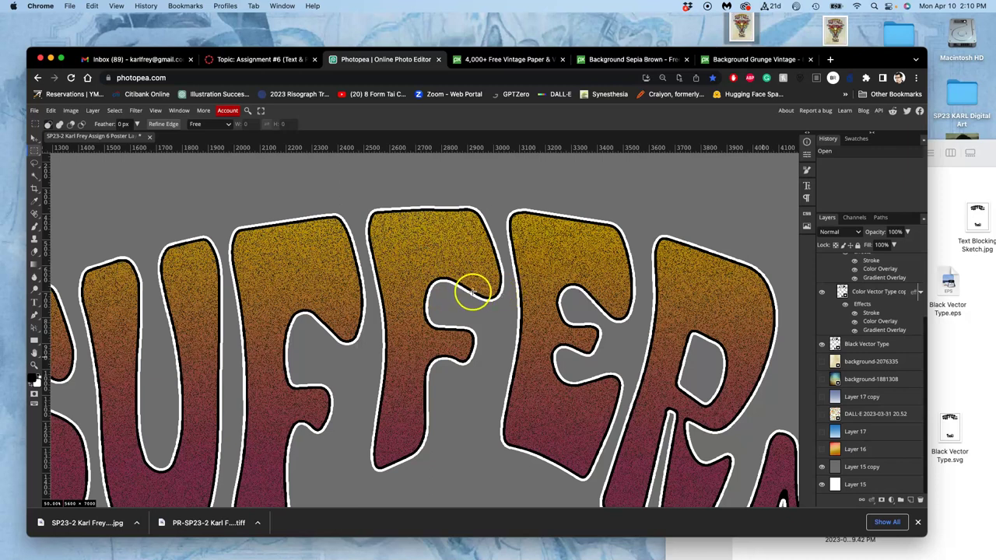
scroll(490, 287, "down", 5)
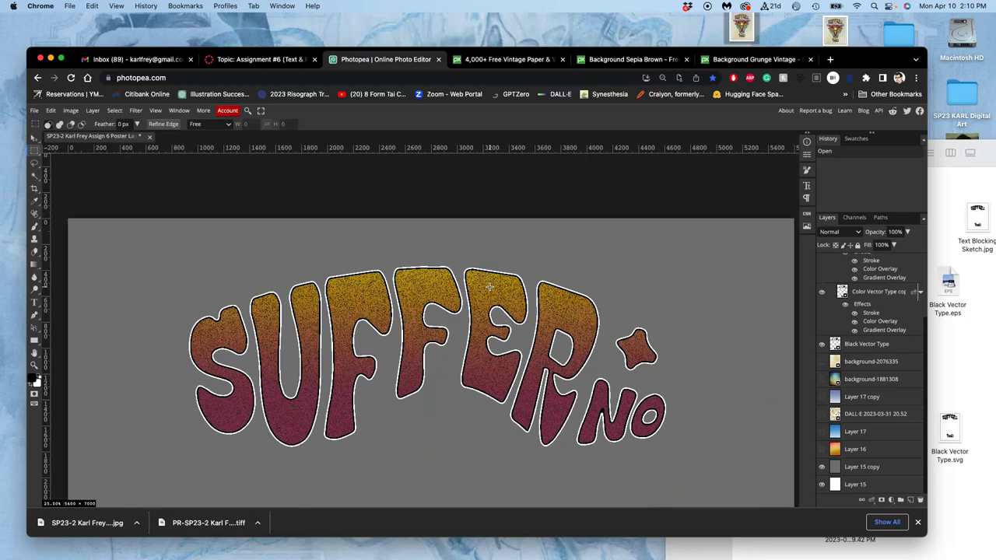
scroll(490, 287, "down", 2)
scroll(489, 287, "down", 1)
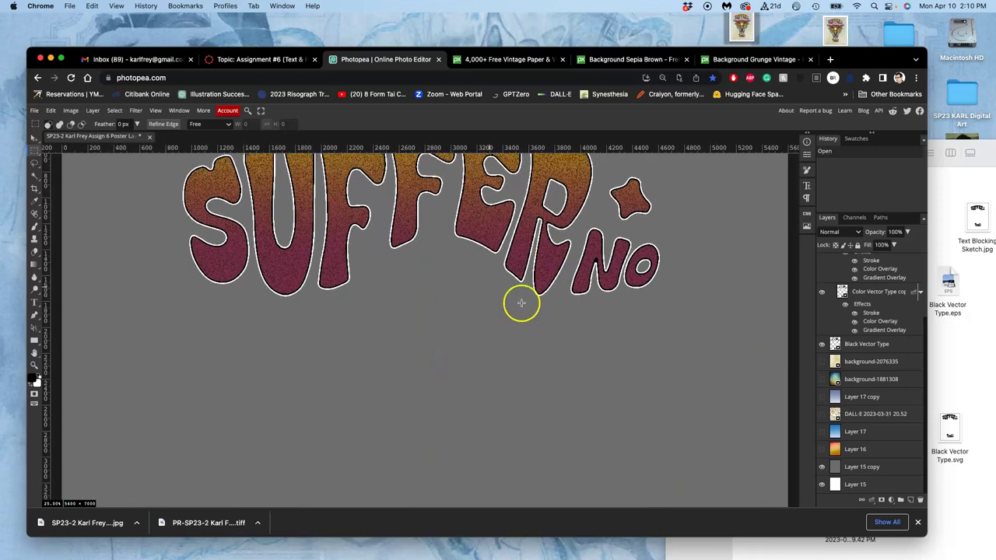
left_click(821, 467)
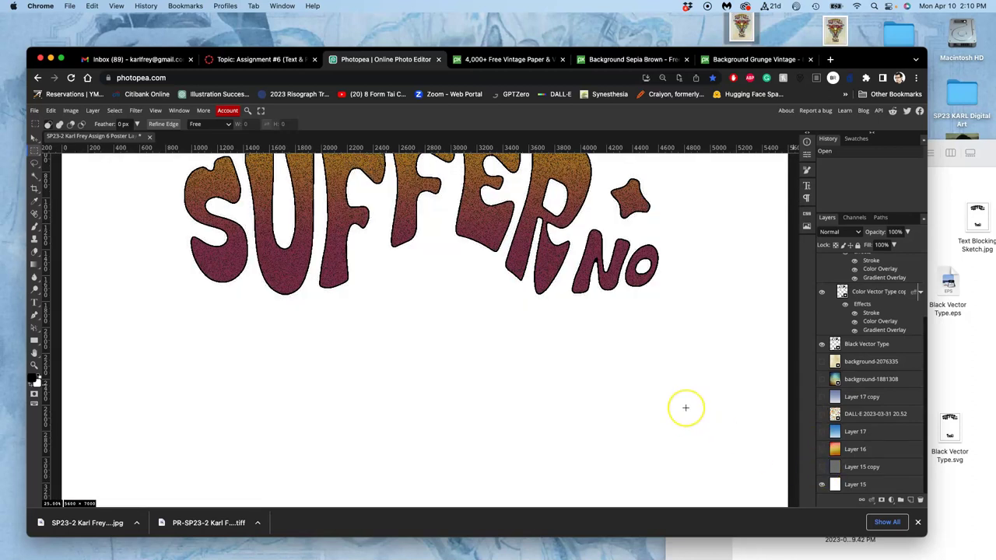
scroll(687, 407, "down", 3)
scroll(686, 407, "down", 2)
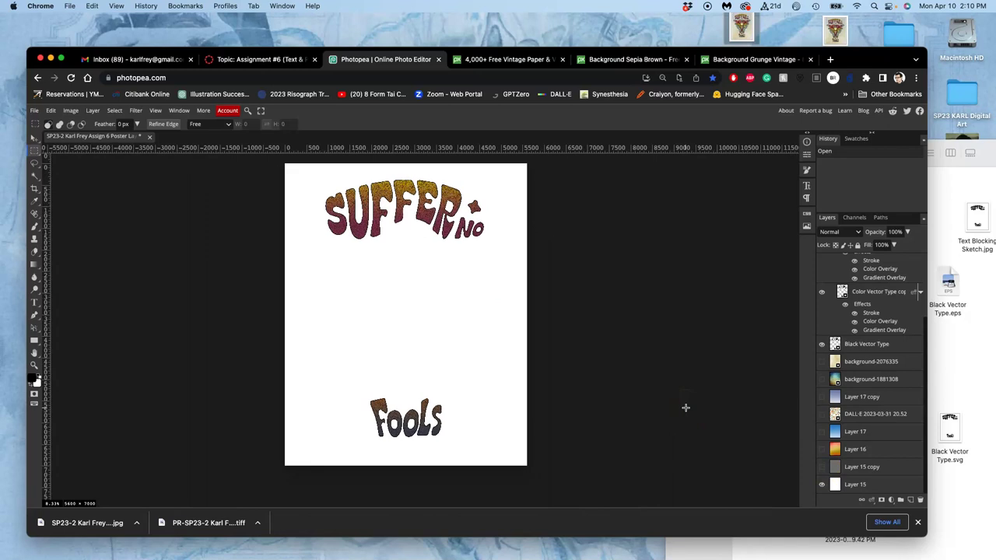
left_click(353, 244)
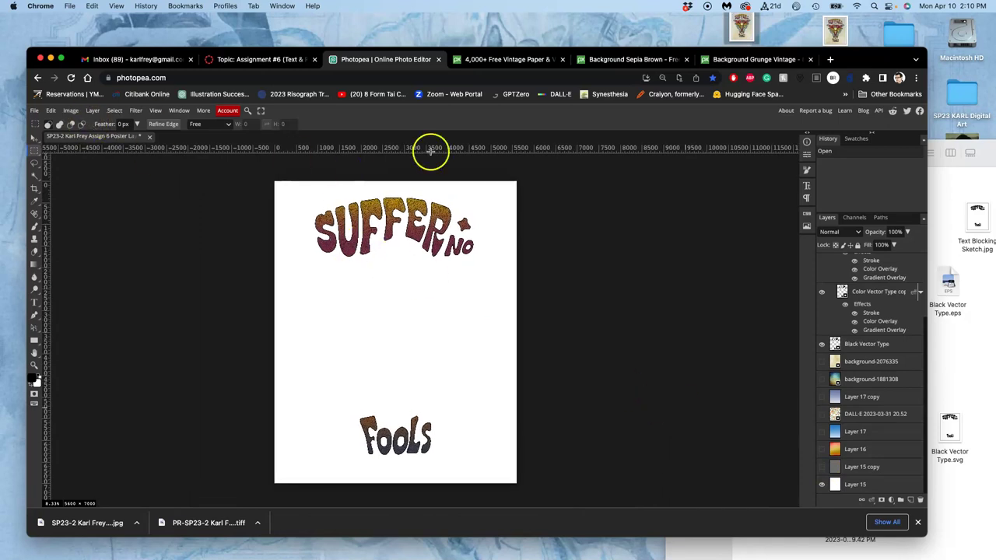
Export the color-type poster as a 100%-quality 5600×7000 JPG named Assign 6 Color Type
left_click_drag(921, 42, 917, 16)
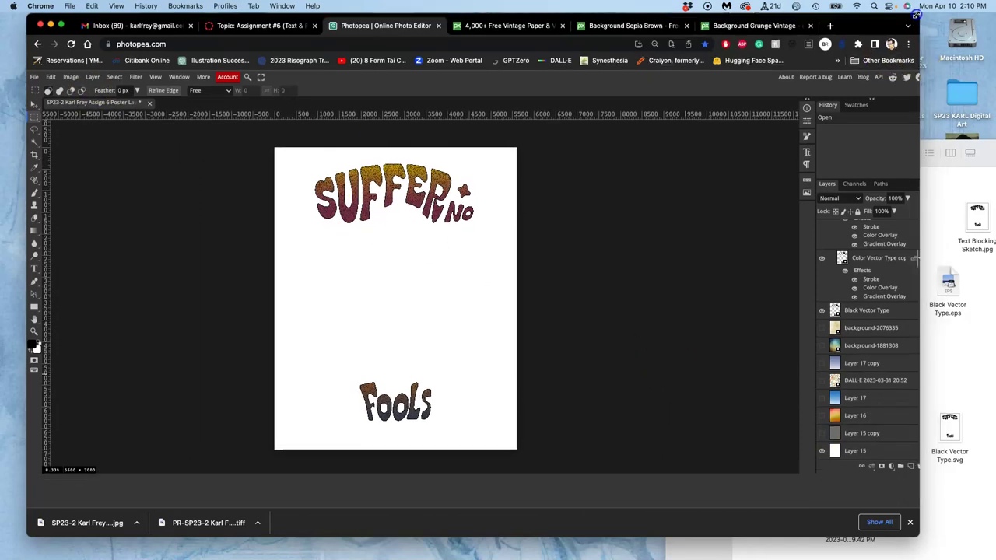
left_click(36, 78)
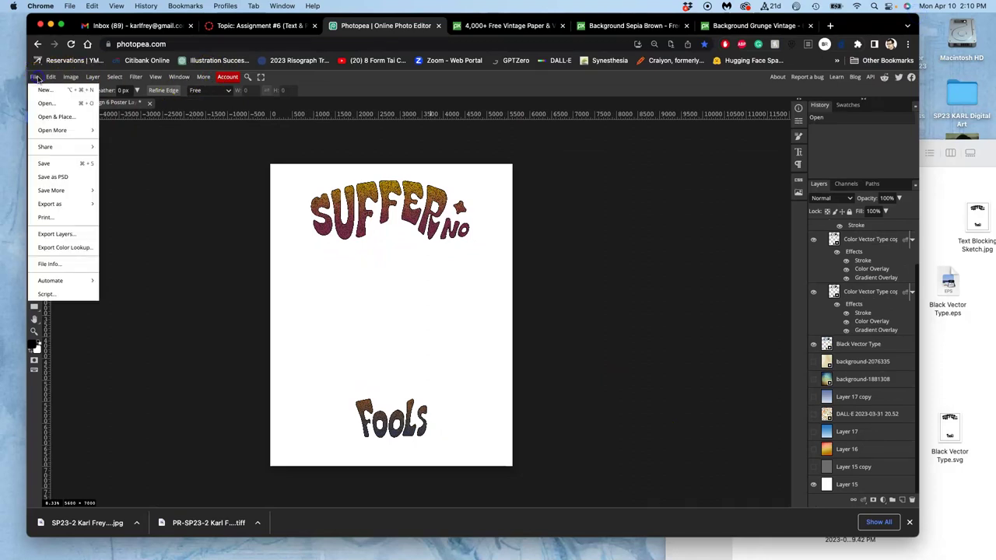
mouse_move(56, 204)
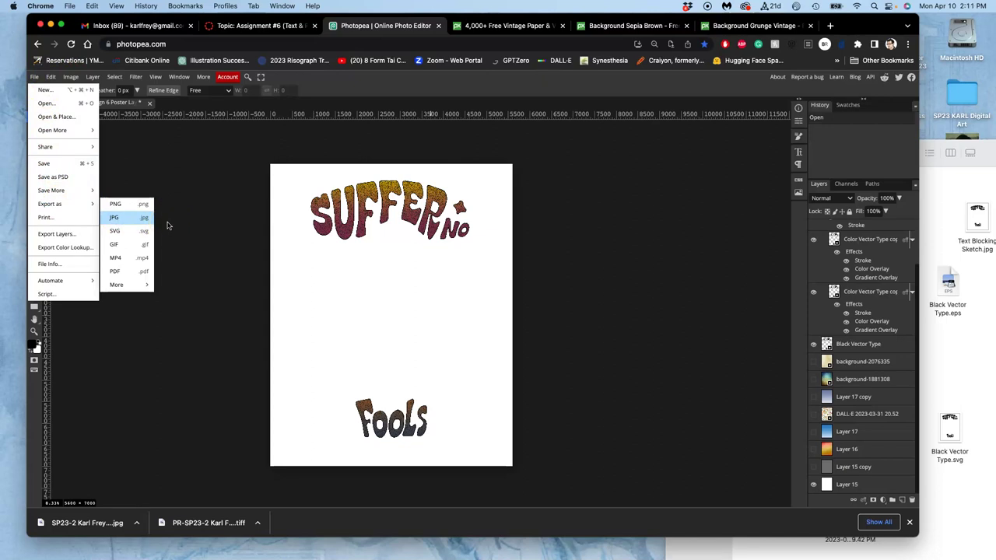
left_click(144, 217)
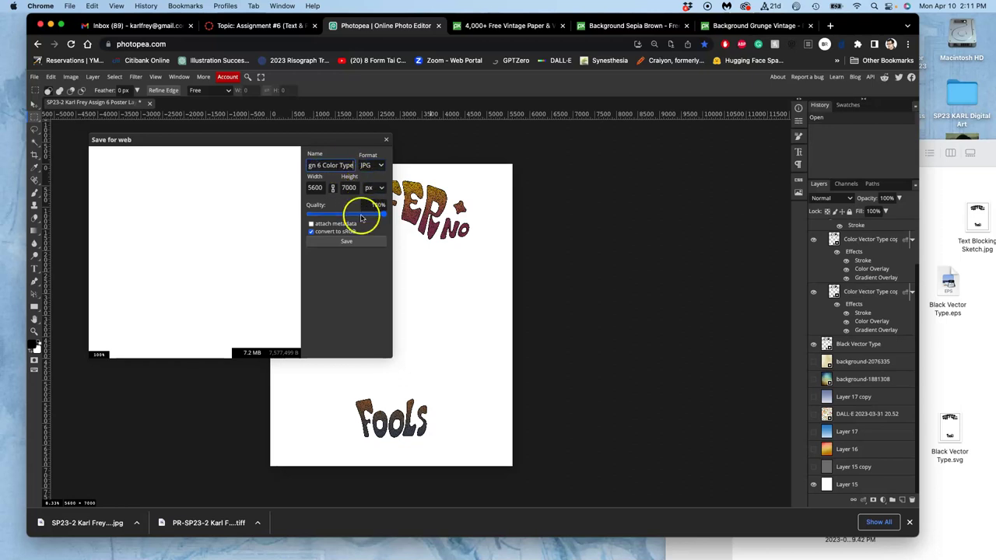
left_click(352, 241)
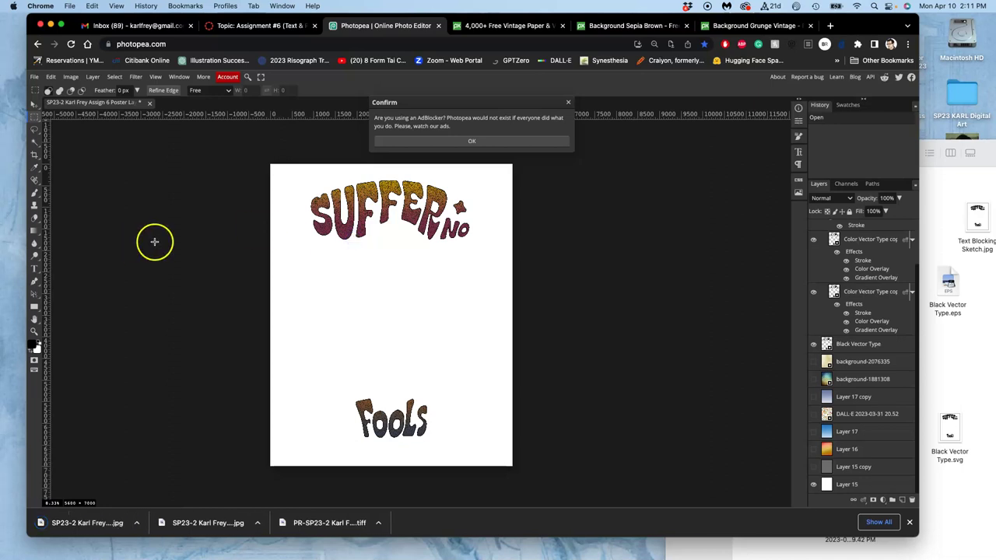
Dismiss the adblocker notice, discard the poster document unsaved, and switch back to the Canvas discussion
left_click(493, 140)
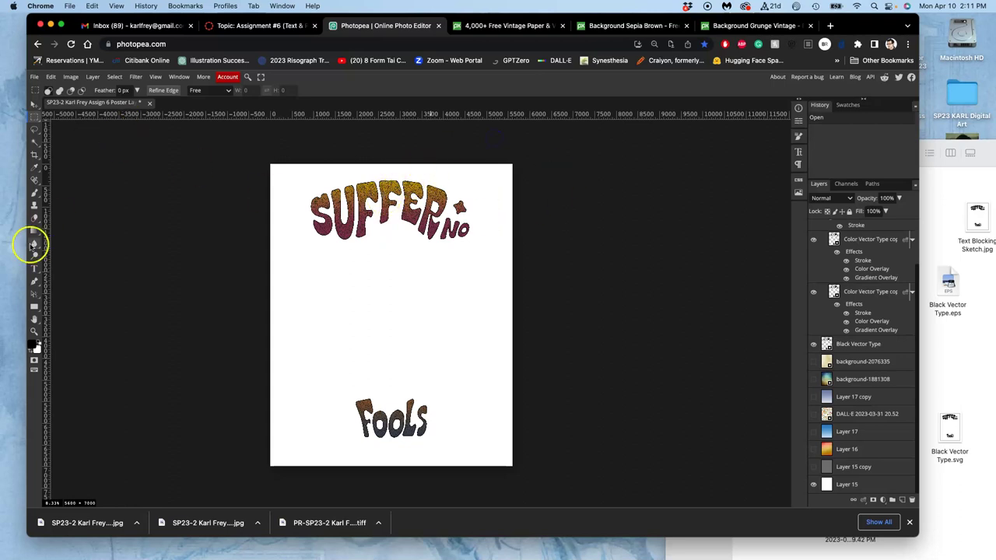
left_click(150, 103)
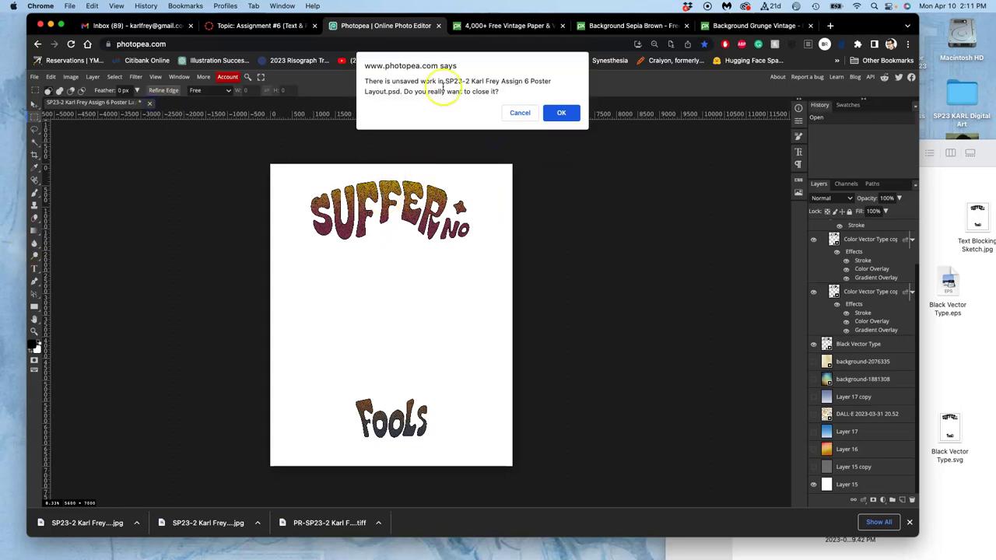
left_click(559, 113)
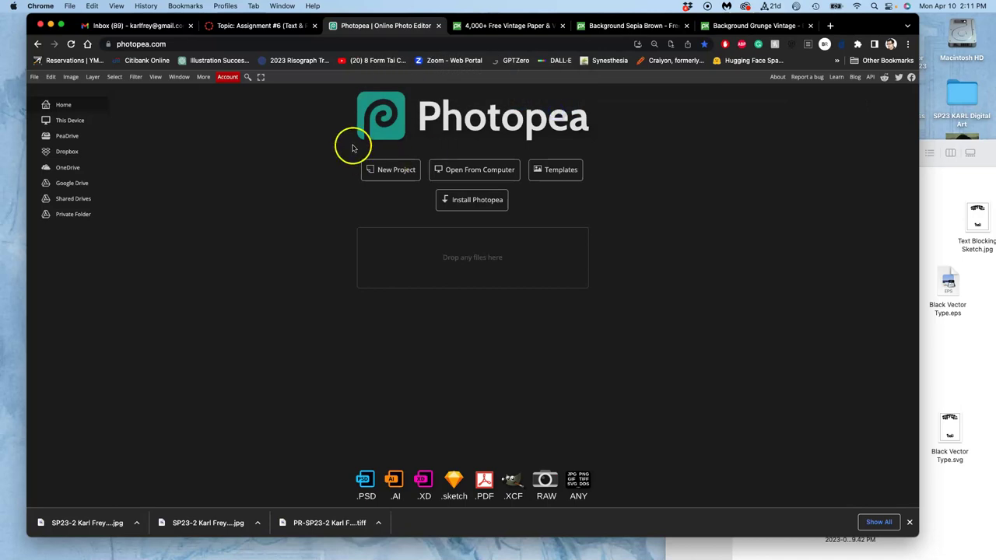
left_click(262, 30)
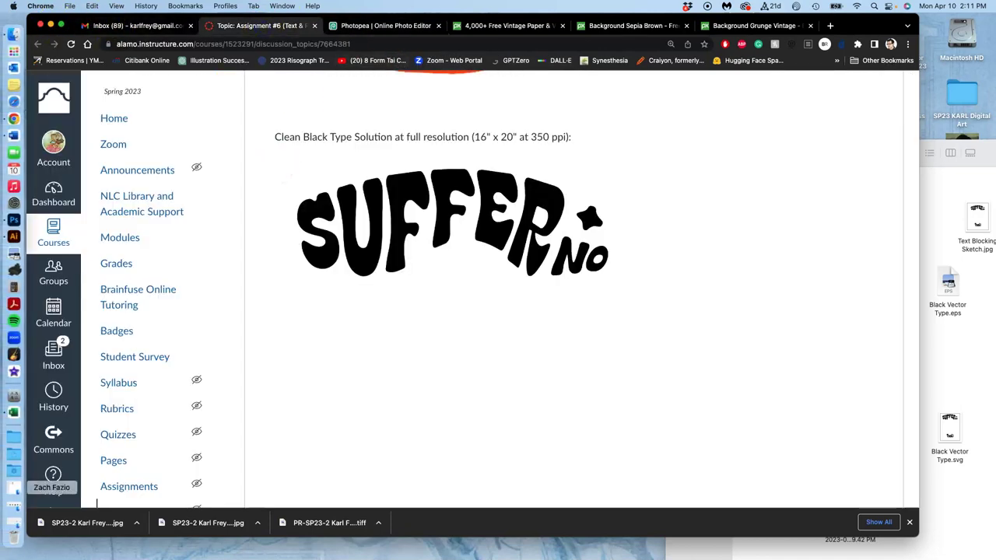
Clear the downloads list, zoom the discussion out, and open the instructor demo post for editing
left_click(14, 480)
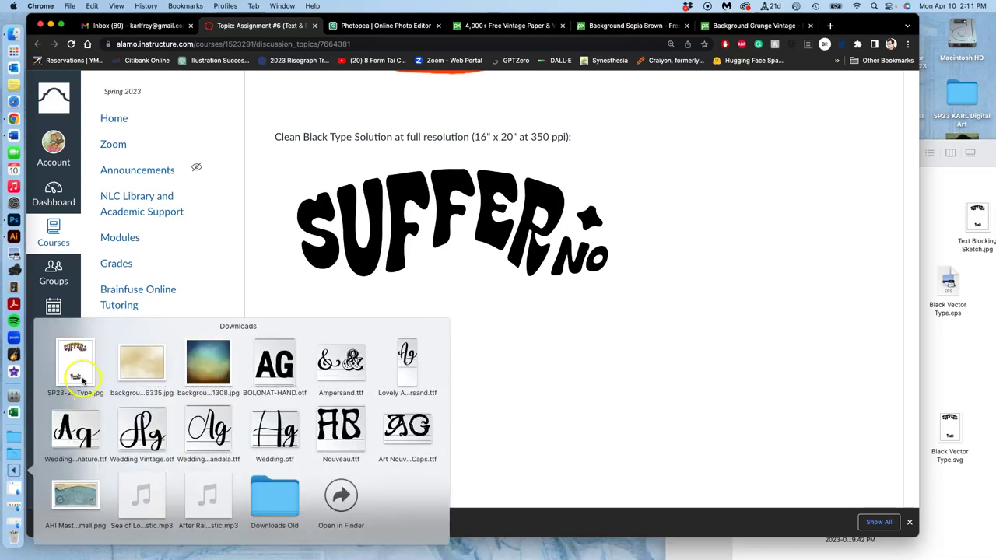
left_click_drag(78, 420, 502, 552)
left_click(911, 525)
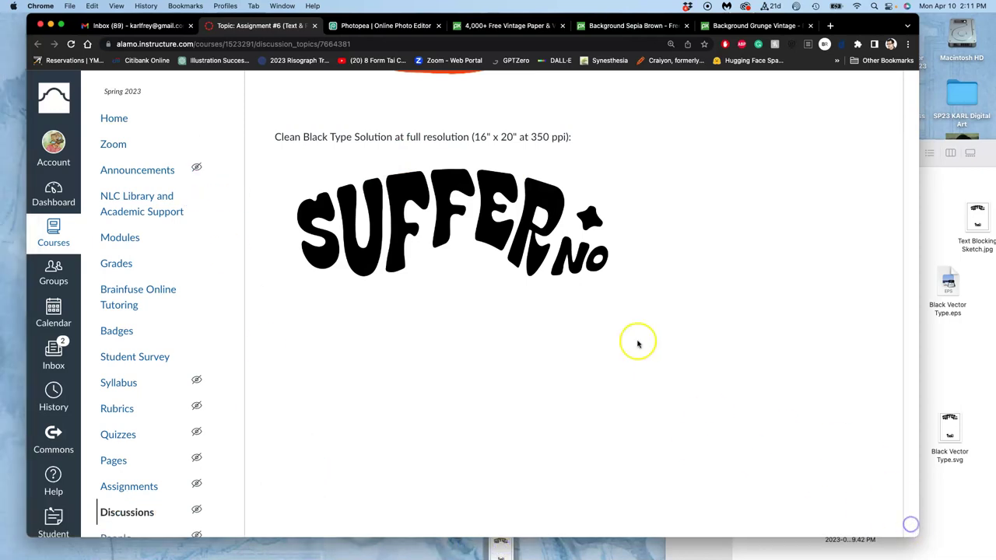
scroll(633, 329, "up", 10)
key("super+minus")
key("super+minus")
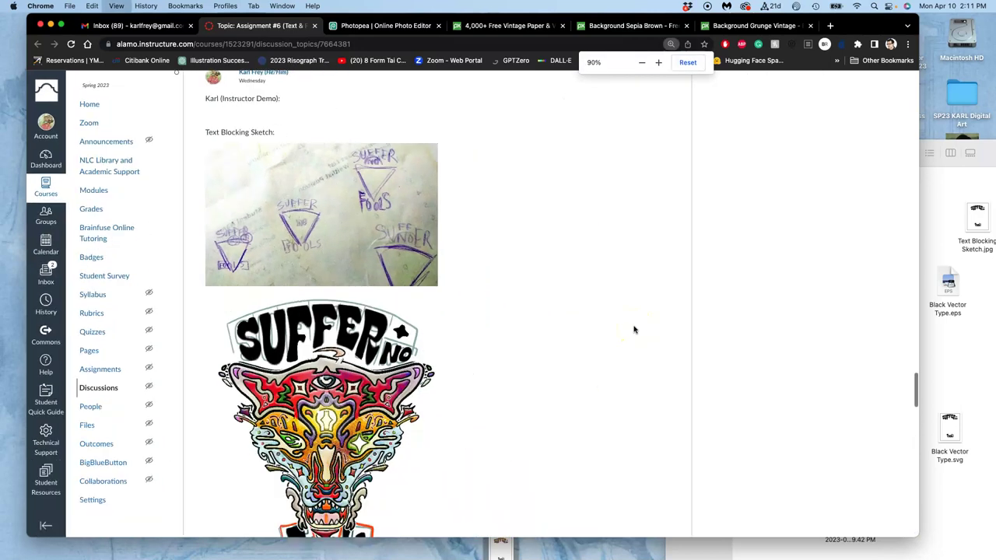
scroll(633, 329, "up", 5)
left_click(676, 292)
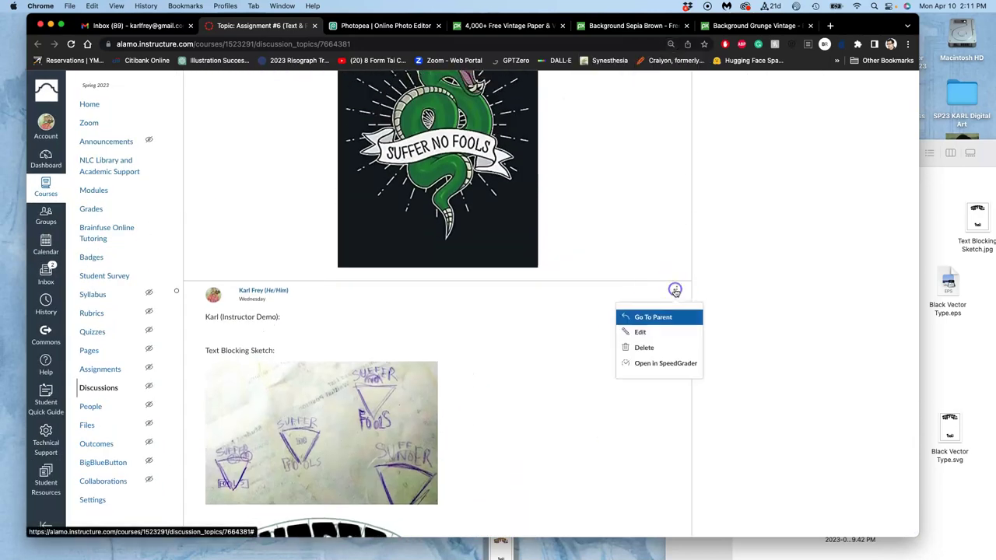
left_click(650, 331)
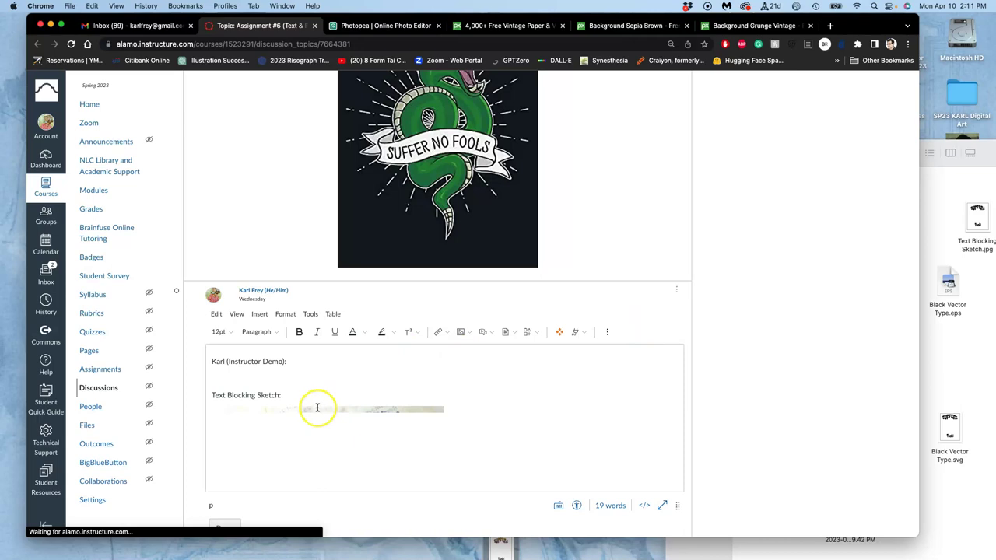
Locate and select the existing 'Clean Black Type Solution' caption line in the post
scroll(317, 407, "down", 5)
scroll(342, 437, "up", 10)
scroll(342, 437, "down", 10)
scroll(342, 440, "up", 8)
scroll(342, 438, "down", 10)
scroll(342, 437, "down", 3)
left_click(346, 431)
scroll(324, 405, "down", 5)
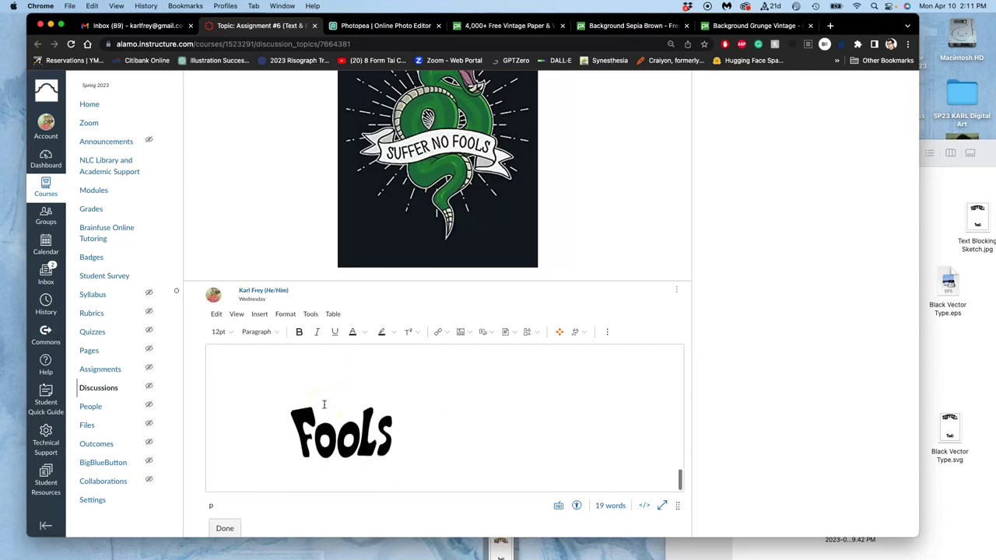
scroll(324, 404, "up", 1)
scroll(323, 404, "up", 6)
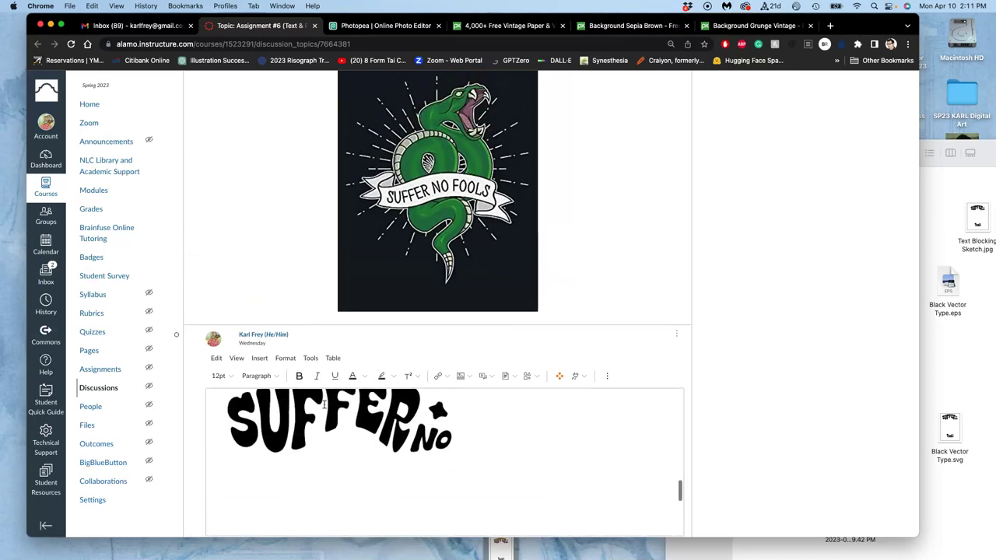
left_click_drag(438, 444, 257, 439)
key("super+c")
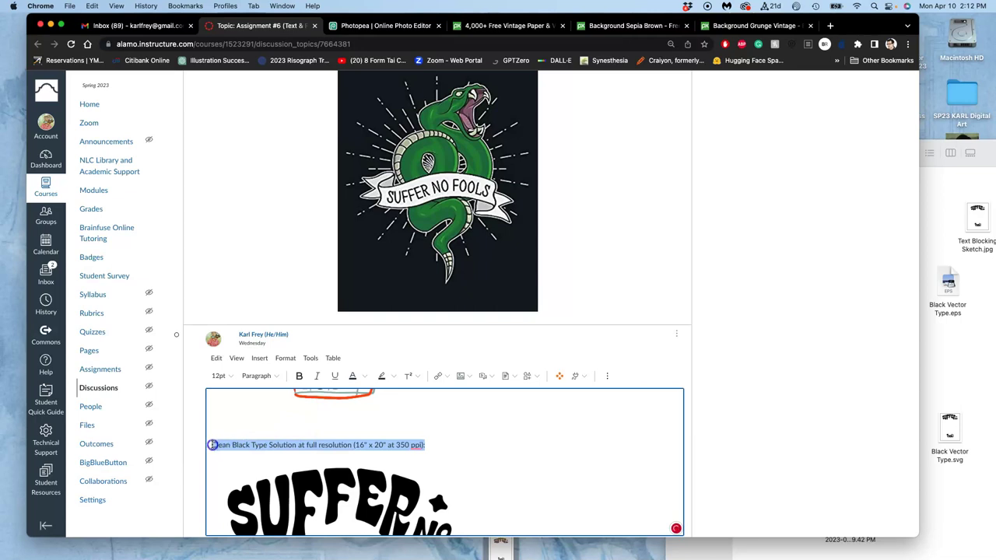
Paste the caption below the Fools image, change 'Black' to 'Color', and start a new line
scroll(360, 486, "down", 7)
left_click(427, 456)
left_click(485, 467)
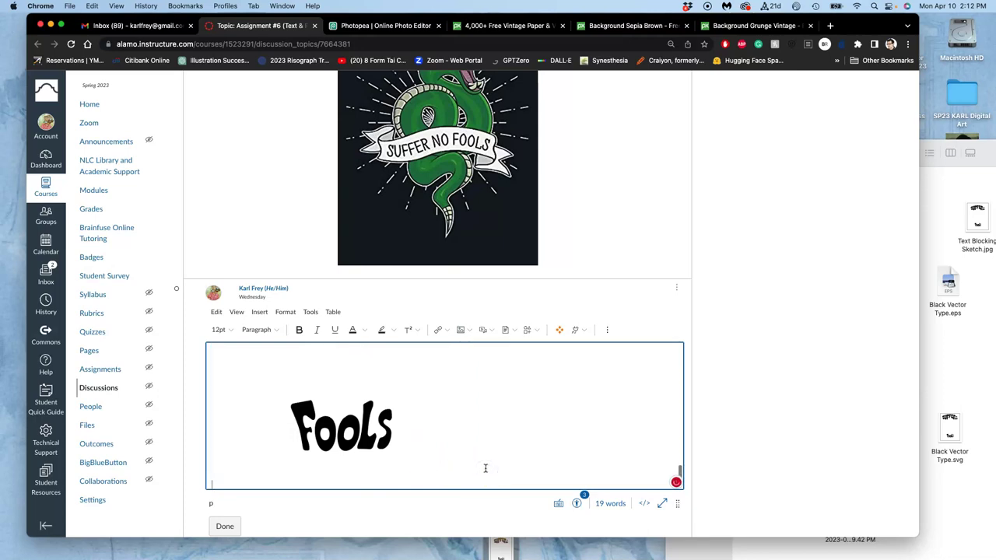
key("super+v")
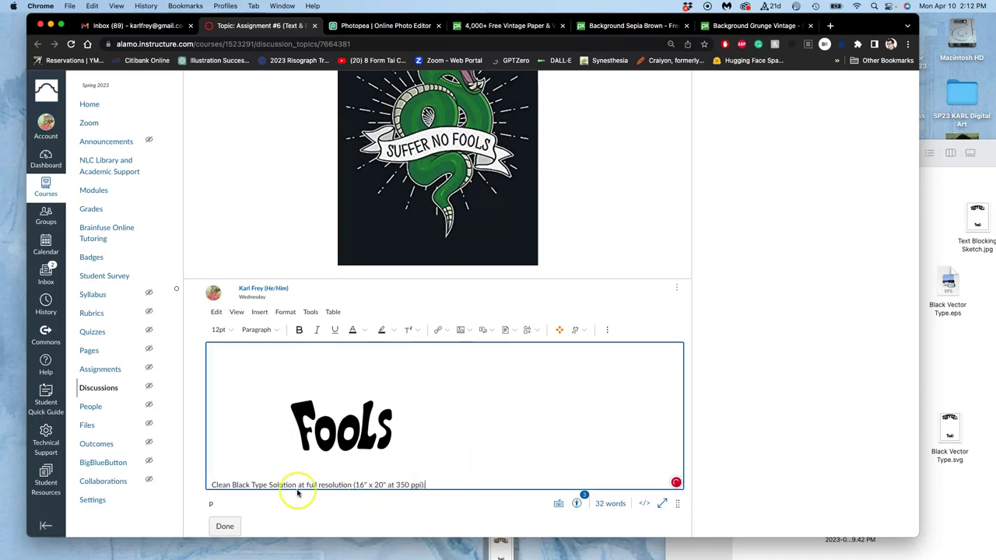
mouse_move(248, 484)
left_mouse_down()
mouse_move(233, 509)
mouse_move(234, 472)
left_mouse_up()
type("Color")
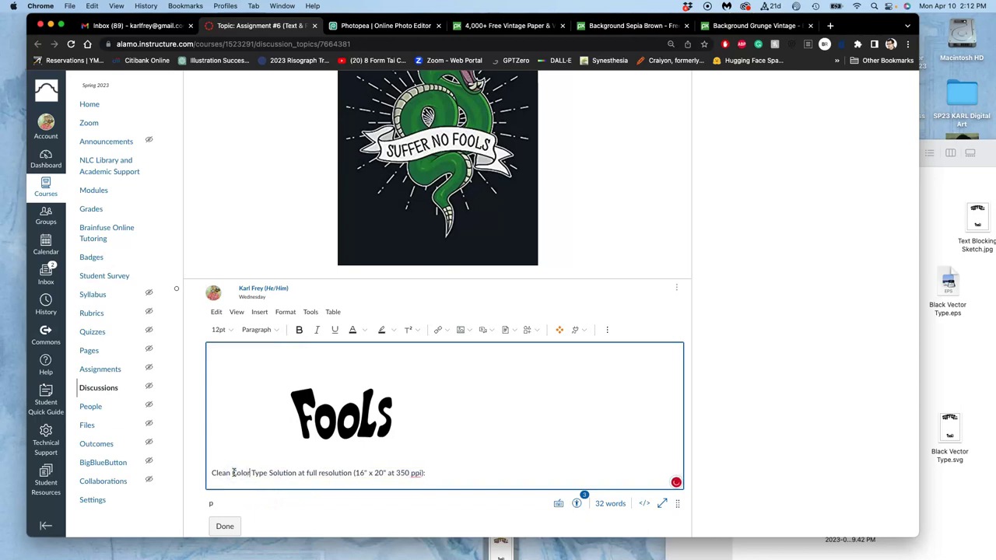
key("Return")
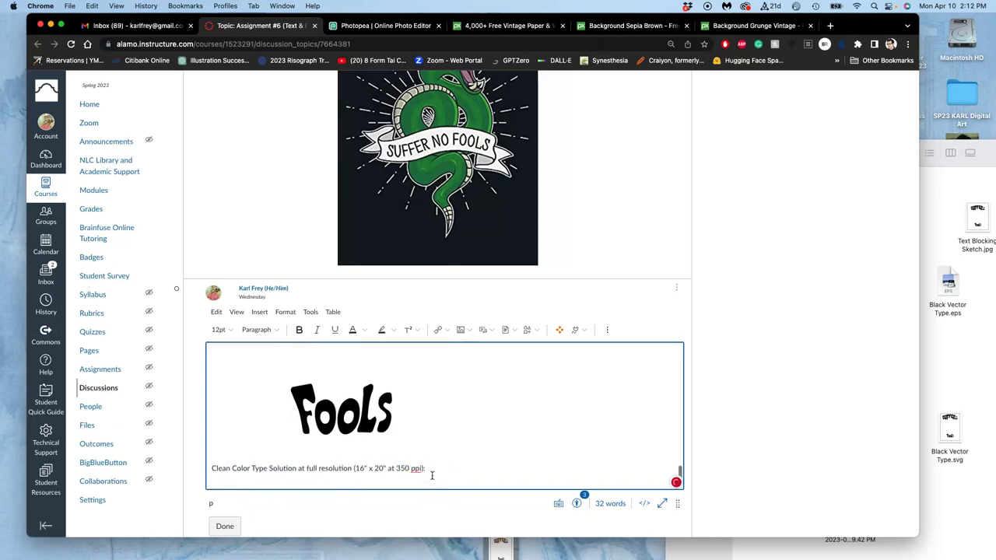
Upload the color type JPG from the desktop into the reply and resize the inserted image
left_click(460, 330)
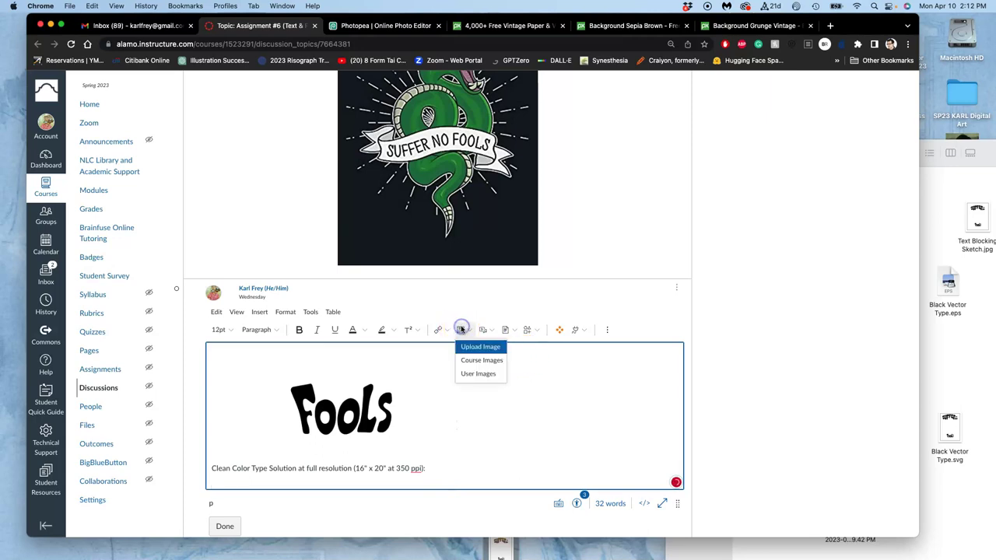
left_click(467, 346)
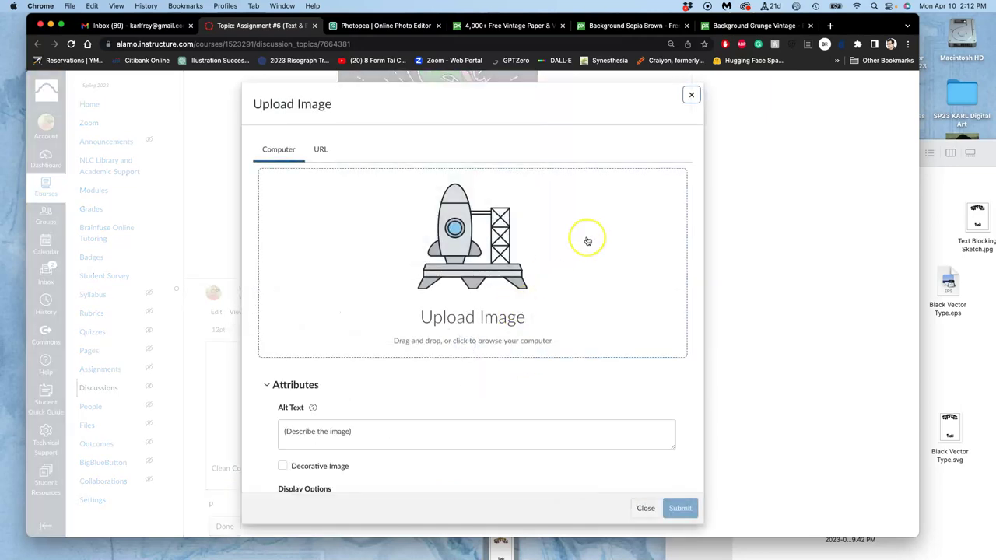
key("F11")
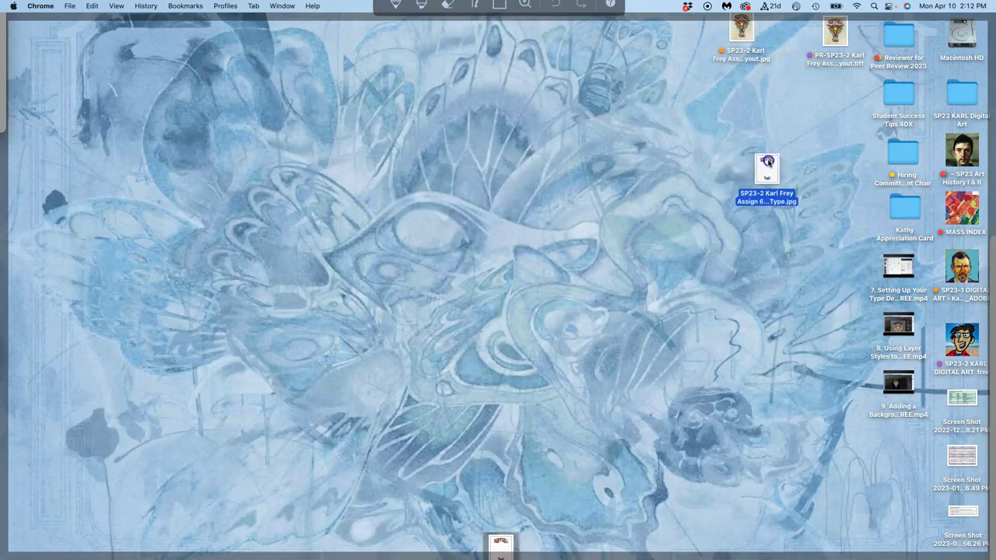
left_click_drag(831, 92, 531, 229)
key("F11")
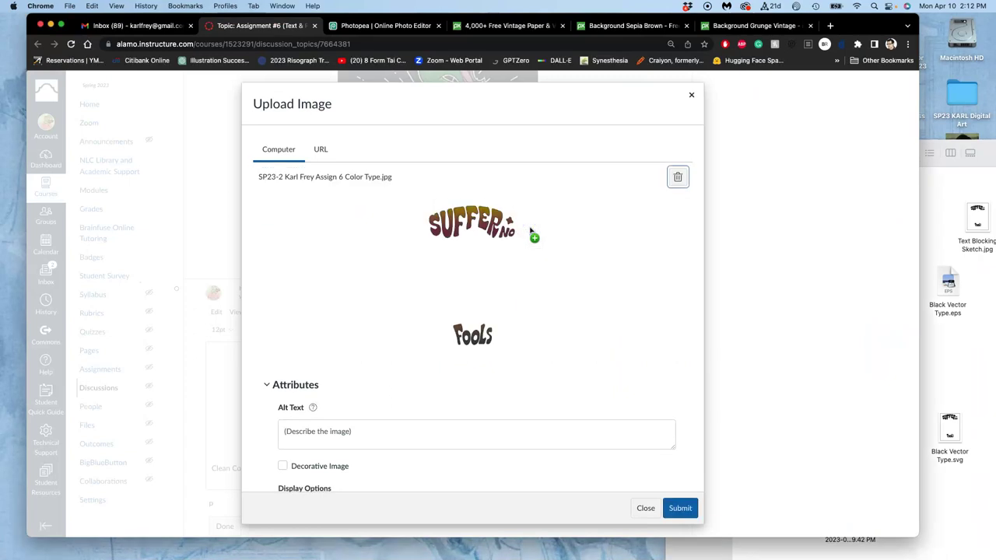
left_click(675, 507)
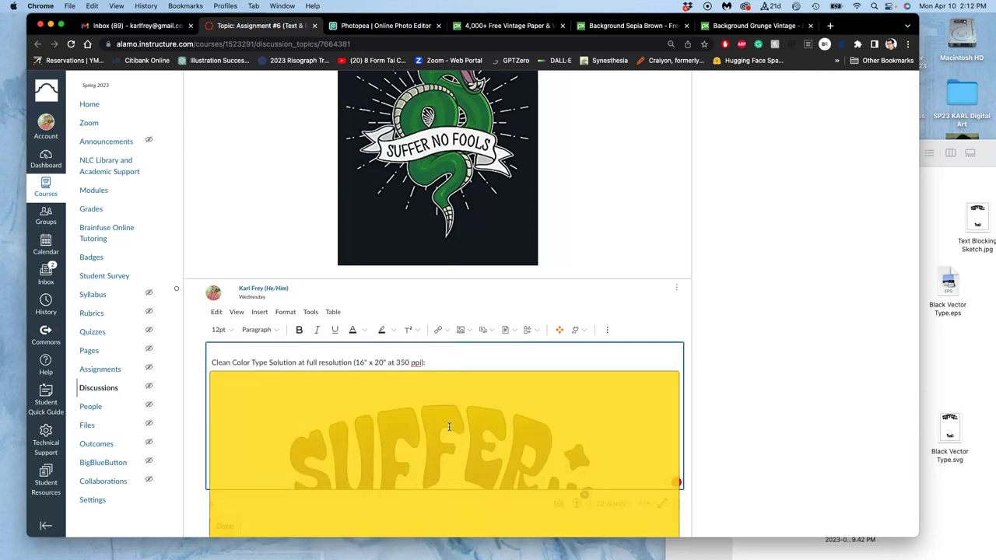
left_click_drag(679, 374, 460, 420)
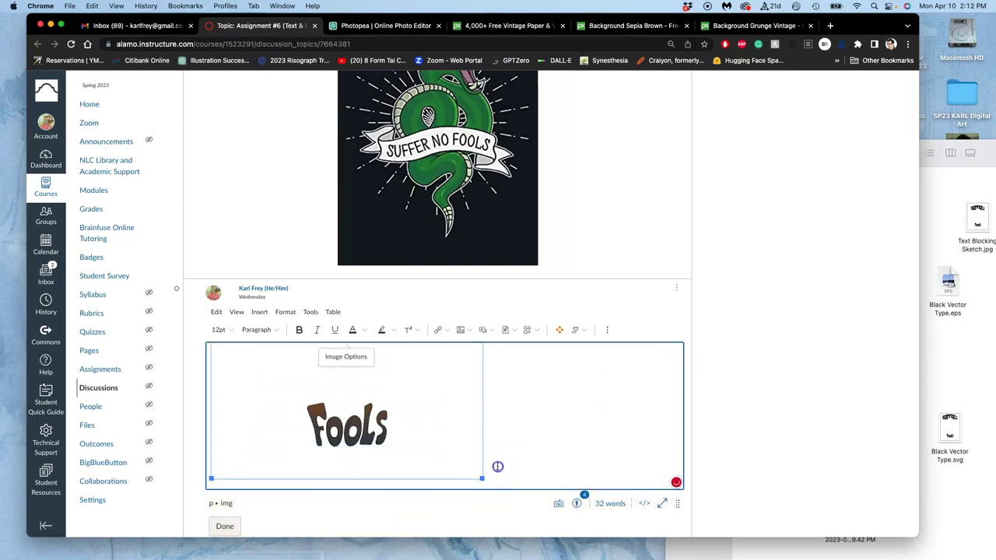
Paste a caption below the color image, retitled 'Finished Poster with Background and Border:', then start a new line
left_click(498, 467)
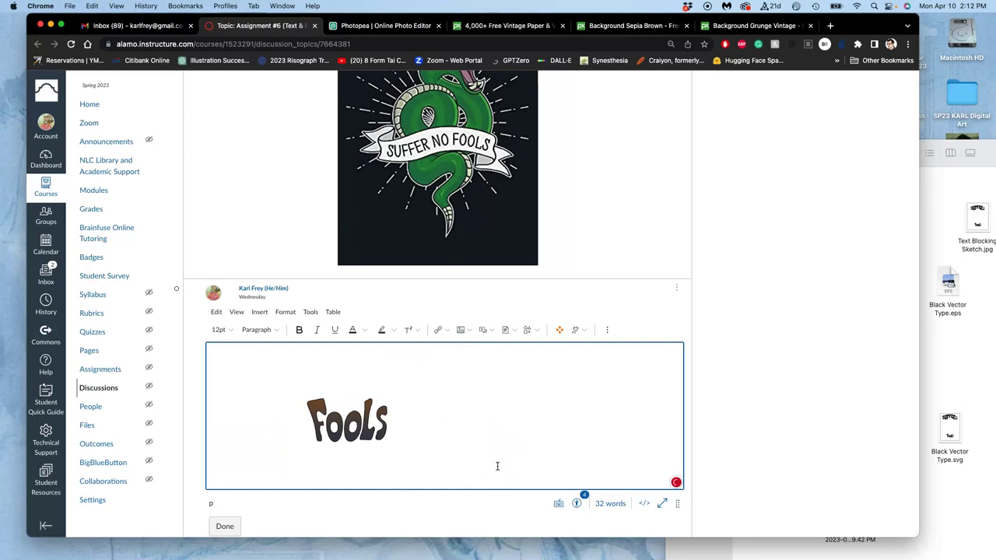
type("Clean Black Type Solution at full resolution (16\" x 20\" at 350 ppi)")
left_click(408, 484)
left_click_drag(351, 472, 204, 476)
type("Finished Poste")
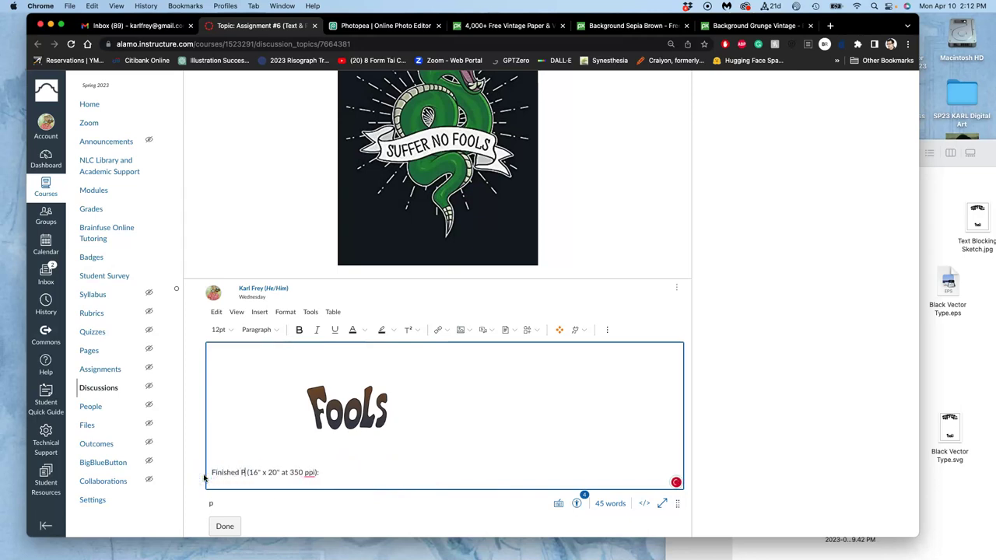
type("r")
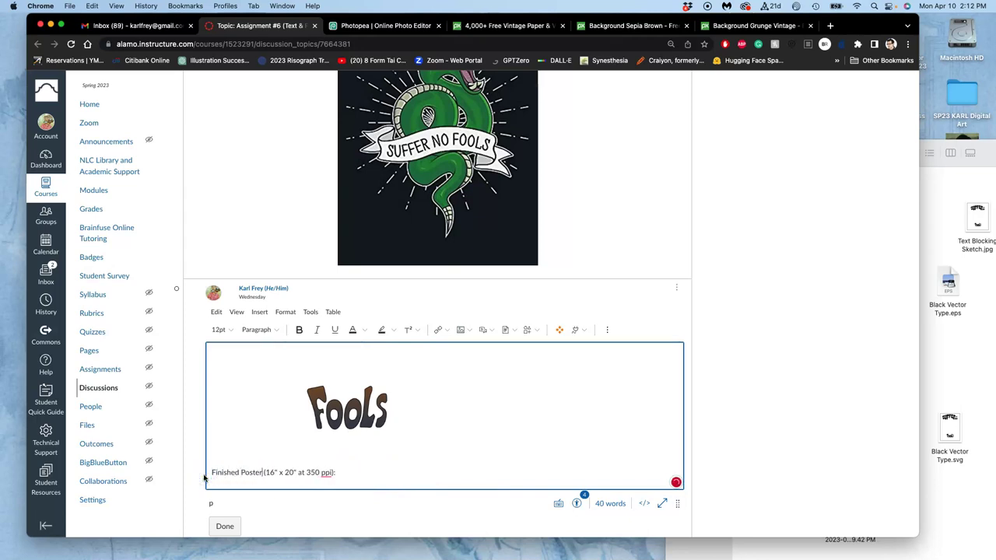
type(" with Back")
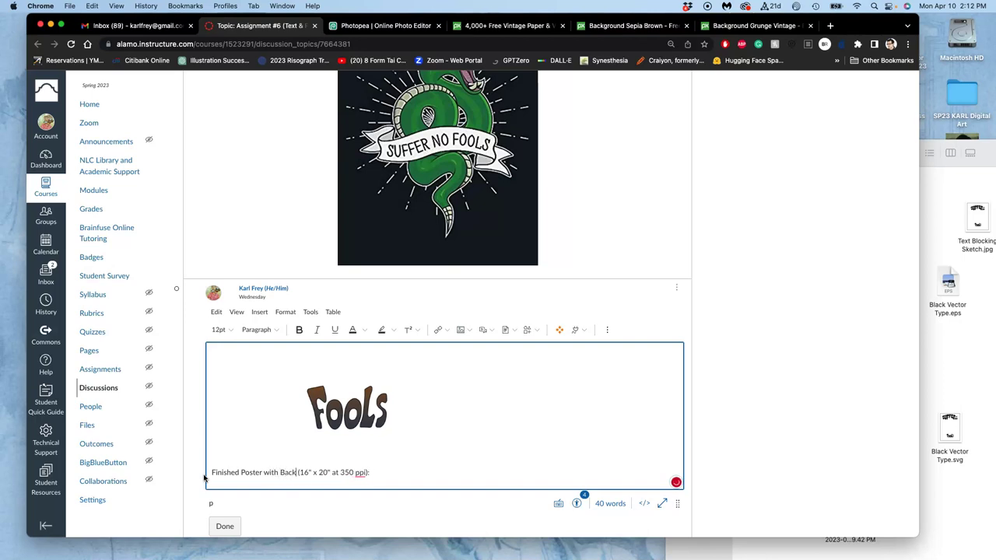
type("ground and B")
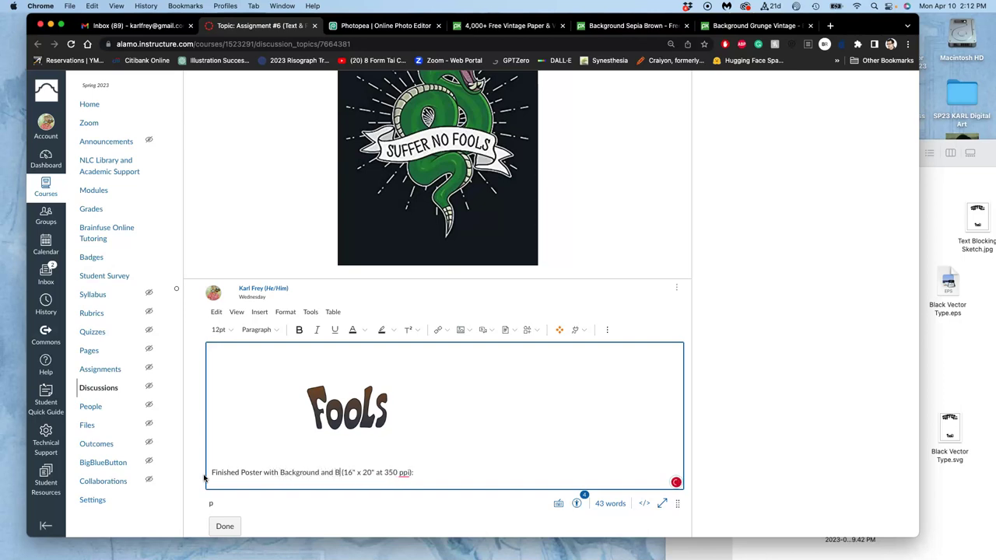
type("order")
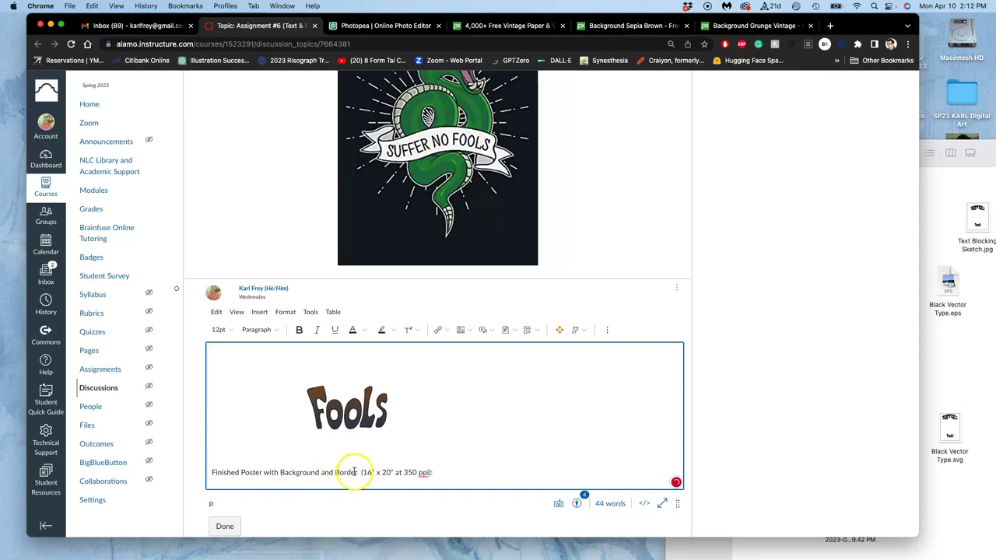
scroll(334, 462, "down", 1)
left_click(453, 432)
type(":")
key("Return")
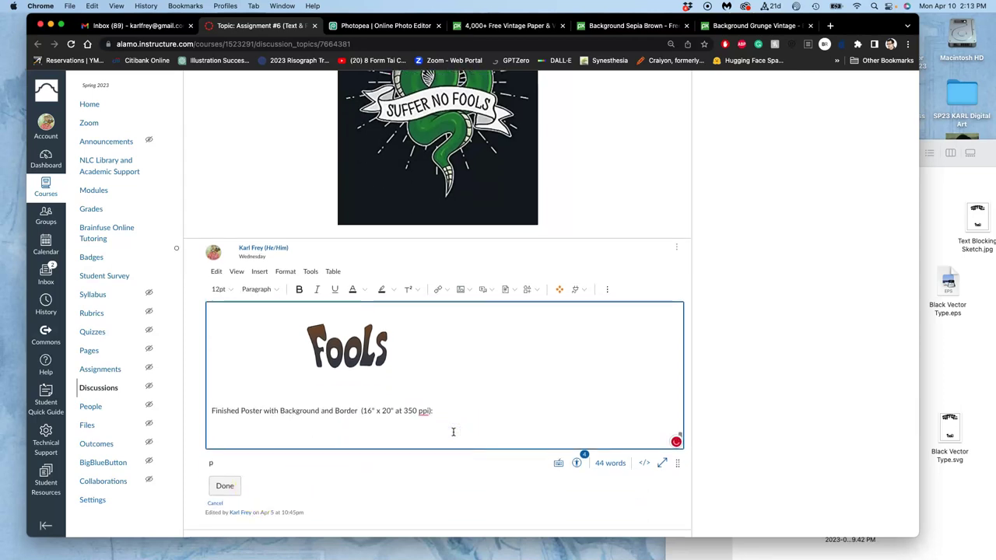
left_click(461, 290)
Upload the Assign 6 Poster Layout JPG from the desktop into the reply below the new caption
left_click(465, 306)
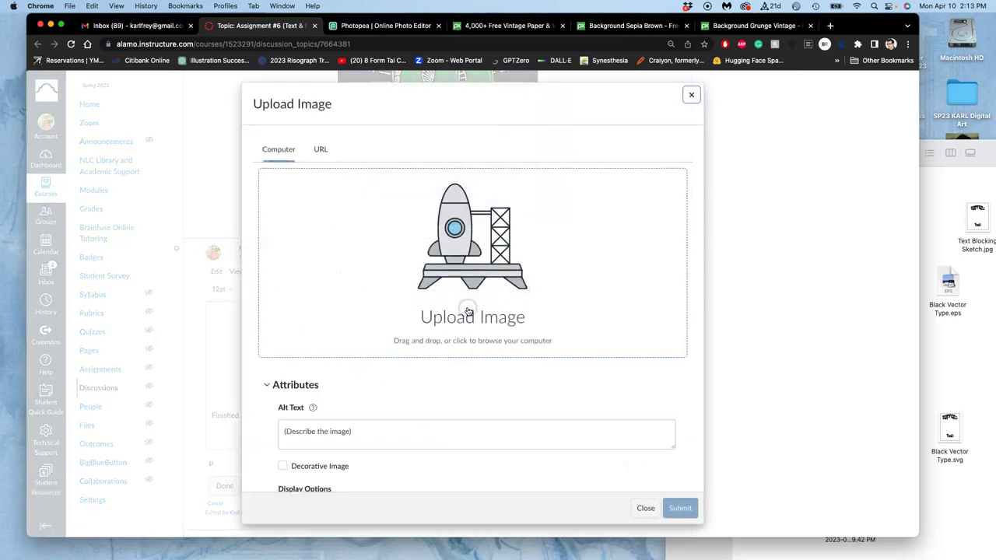
left_click(467, 313)
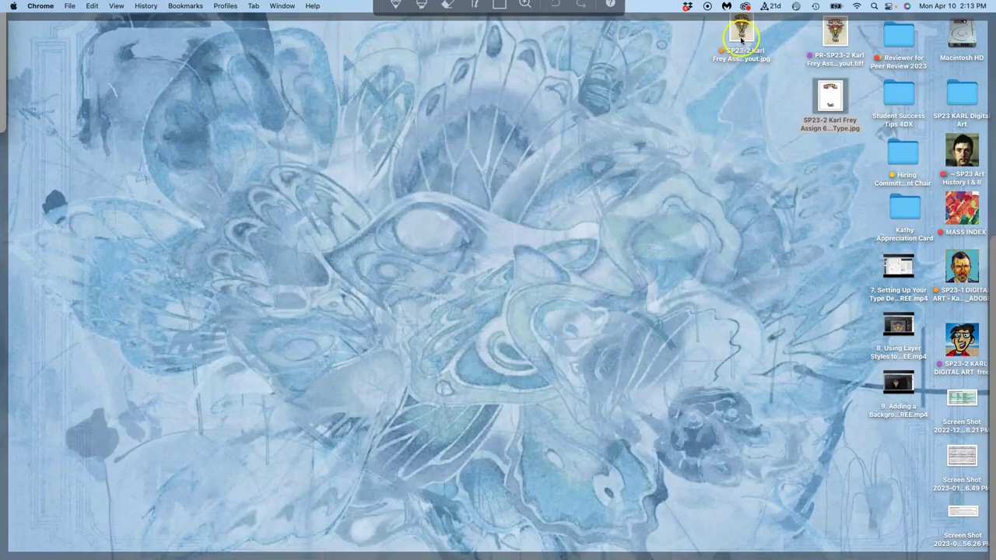
left_click_drag(741, 31, 479, 263)
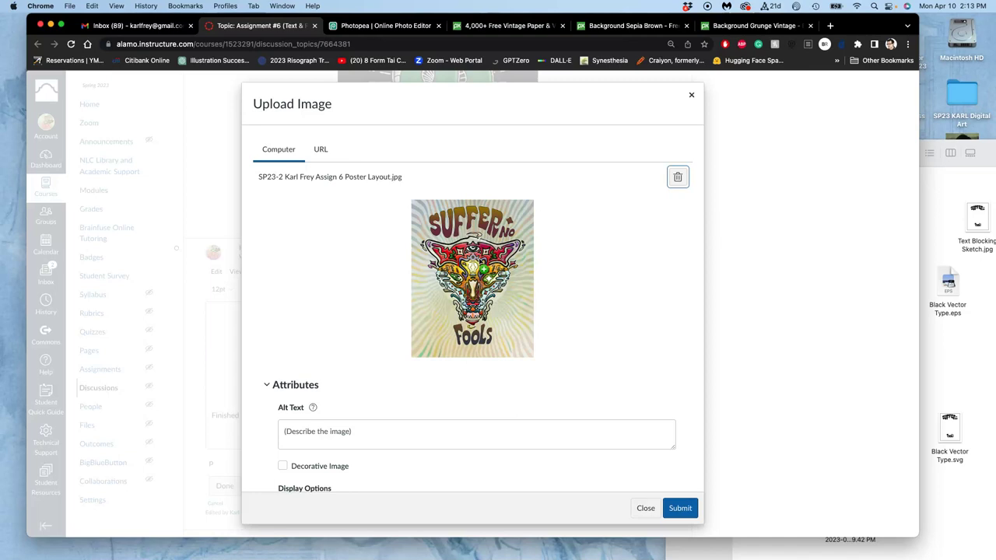
left_click(676, 510)
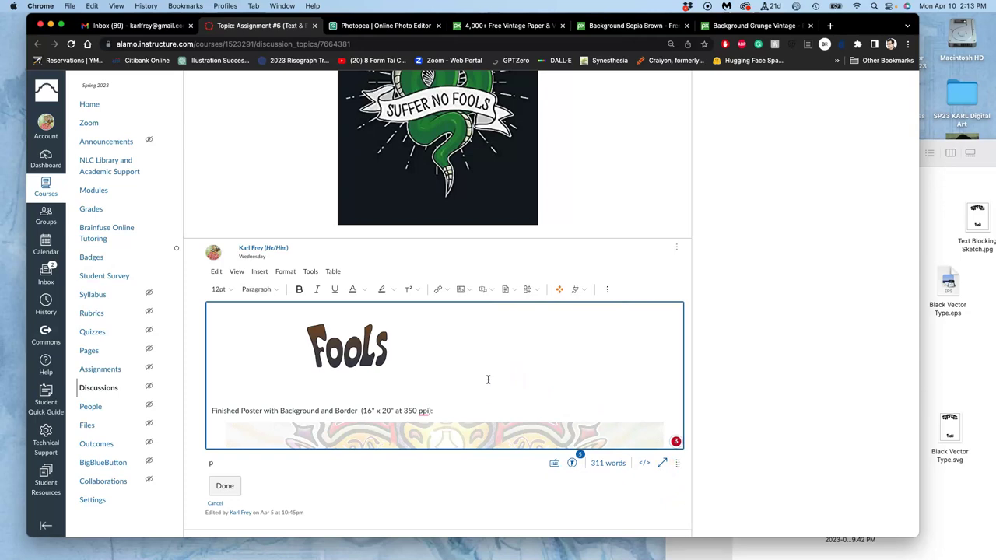
scroll(475, 391, "down", 3)
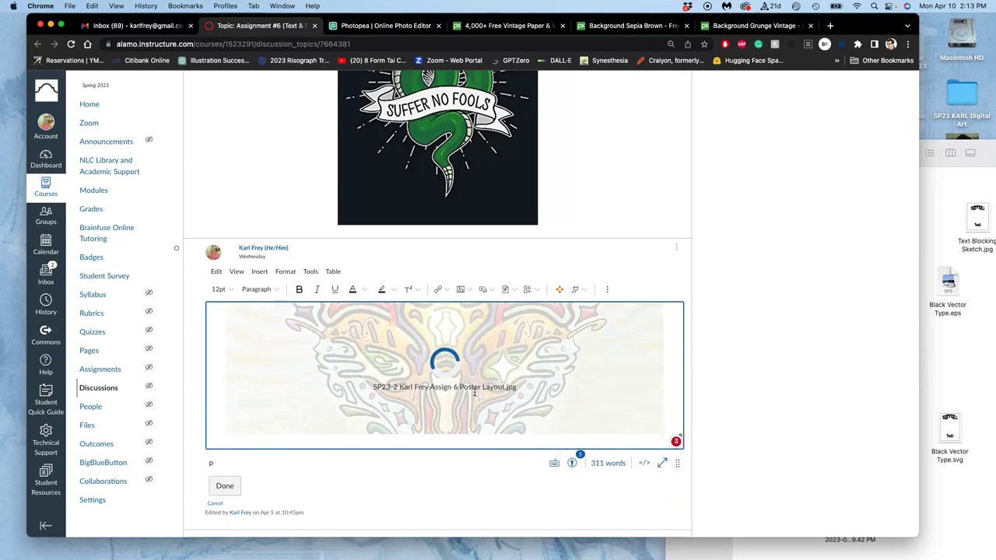
scroll(474, 393, "up", 1)
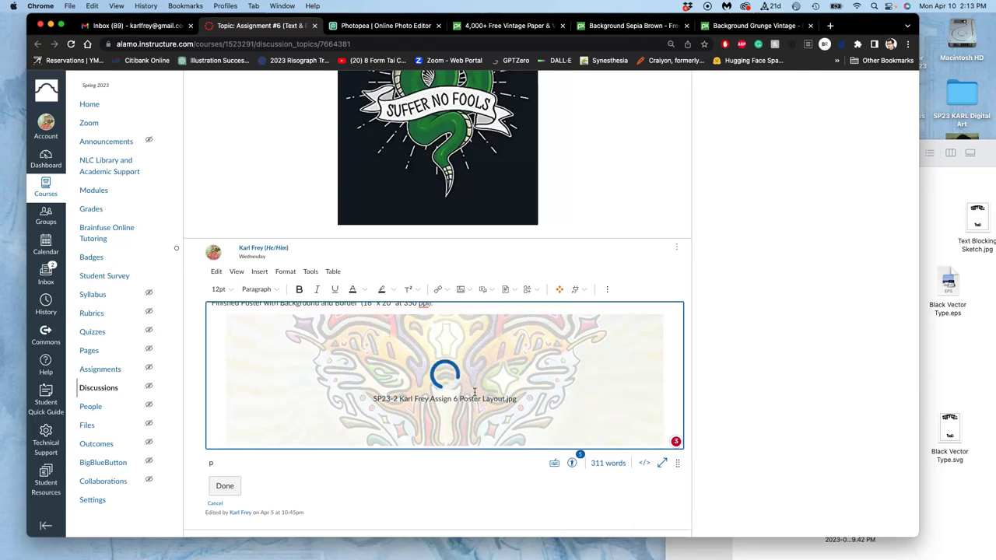
left_click(460, 404)
key("F11")
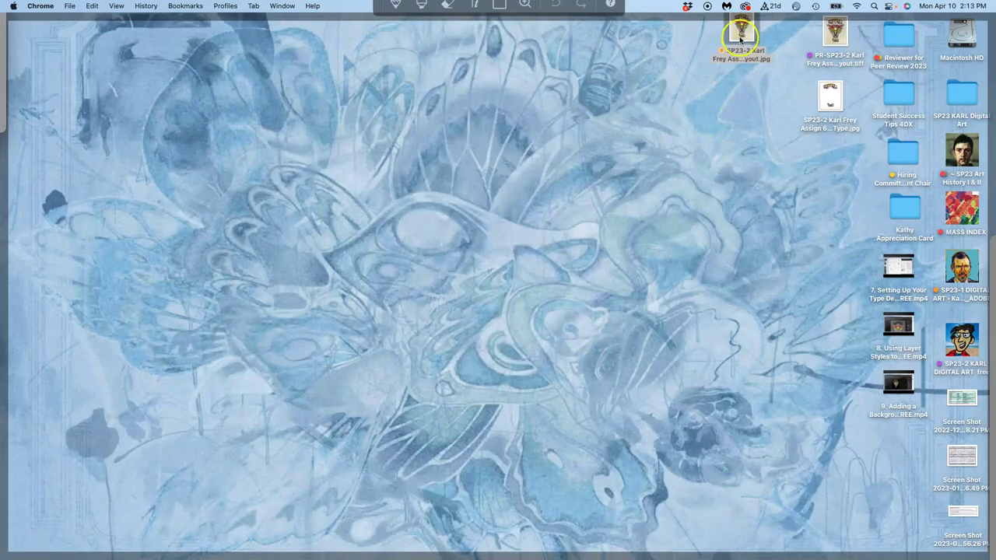
Check the poster layout JPG's file size in Get Info (77.3 MB), then close the window
right_click(740, 37)
left_click(750, 88)
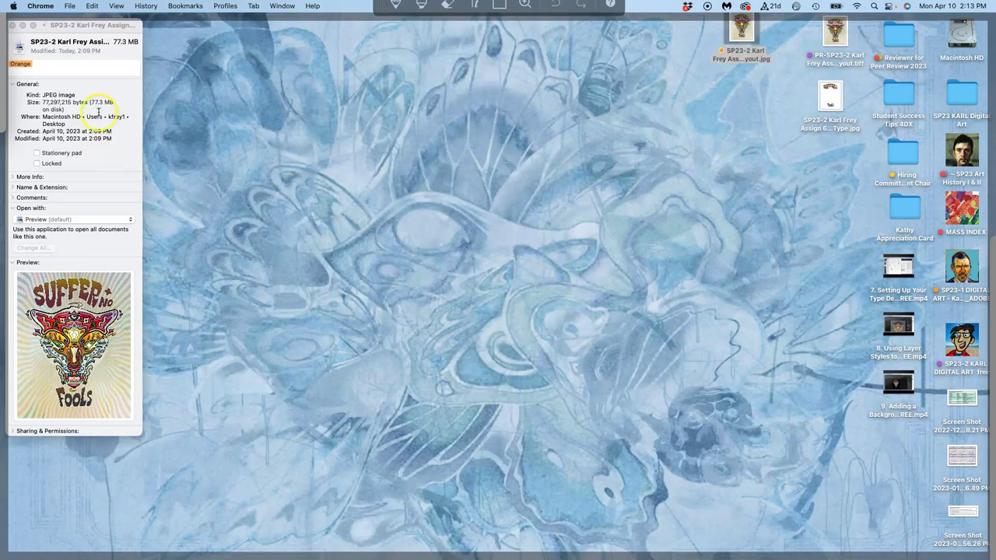
left_click(14, 26)
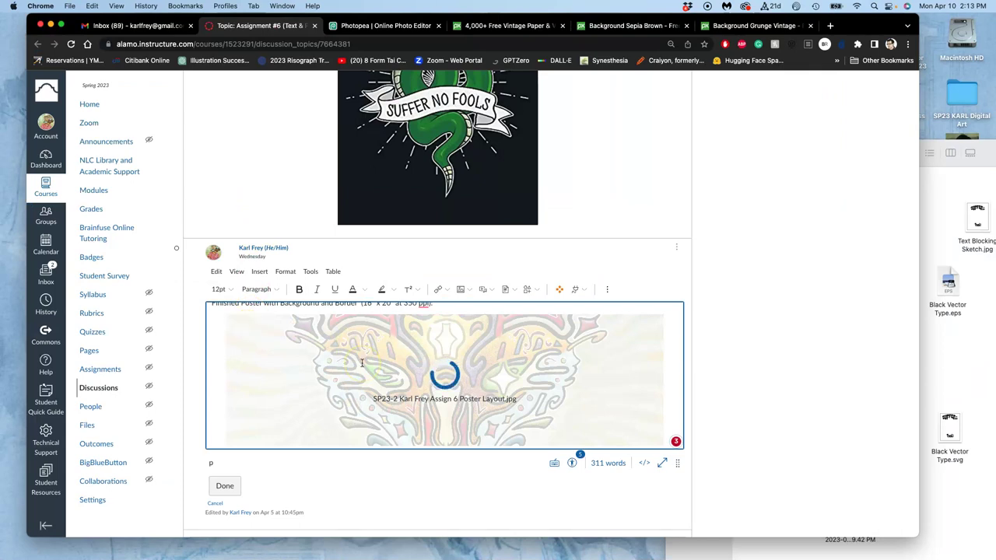
scroll(376, 403, "down", 5)
scroll(375, 403, "up", 10)
scroll(376, 403, "up", 1)
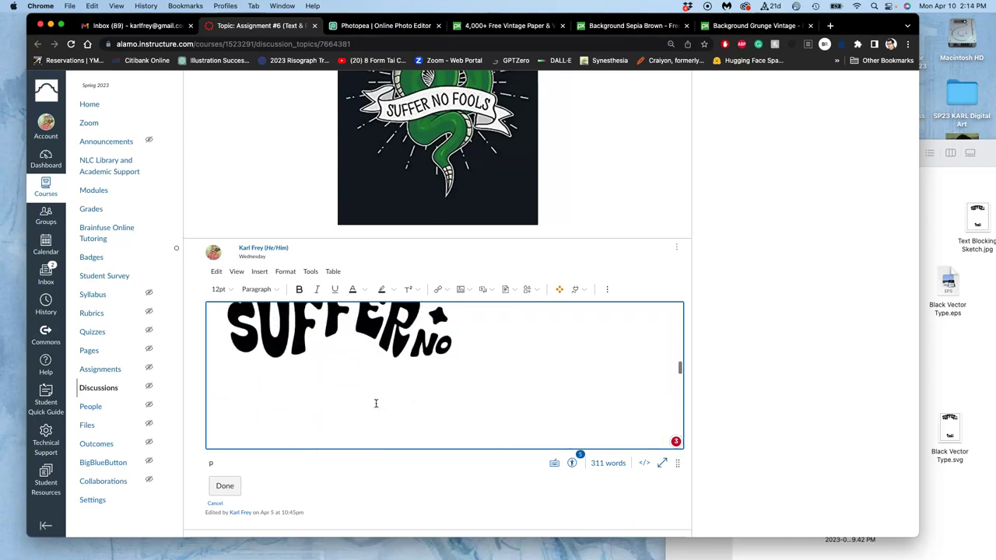
scroll(376, 403, "down", 5)
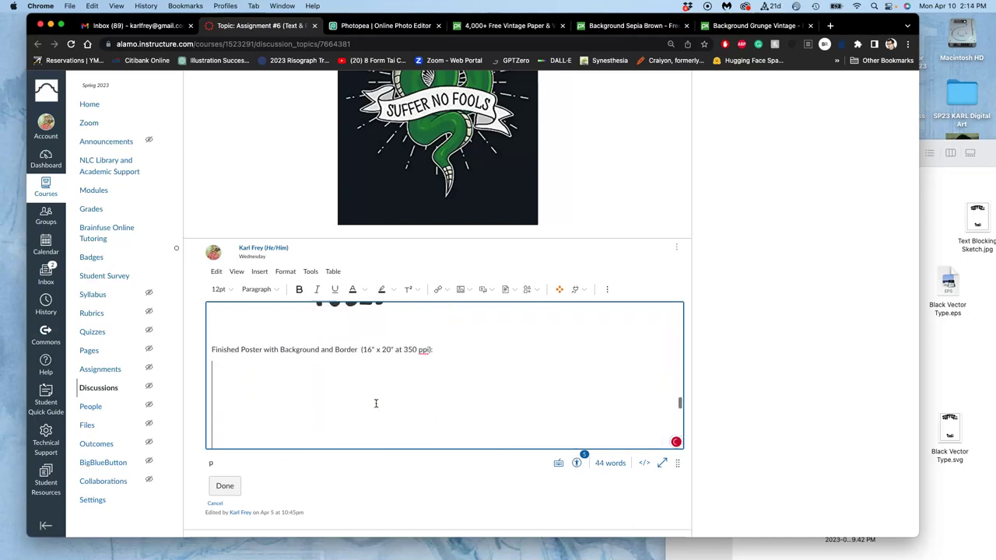